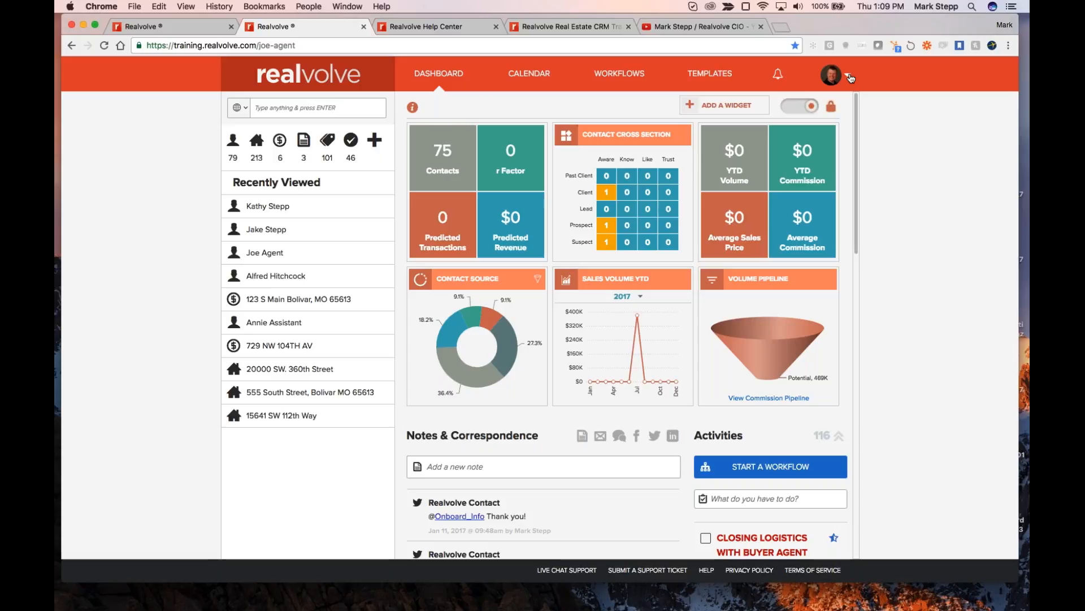
- Open the SMS Services page in the account settings to review the sending number and notification preferences
click(849, 77)
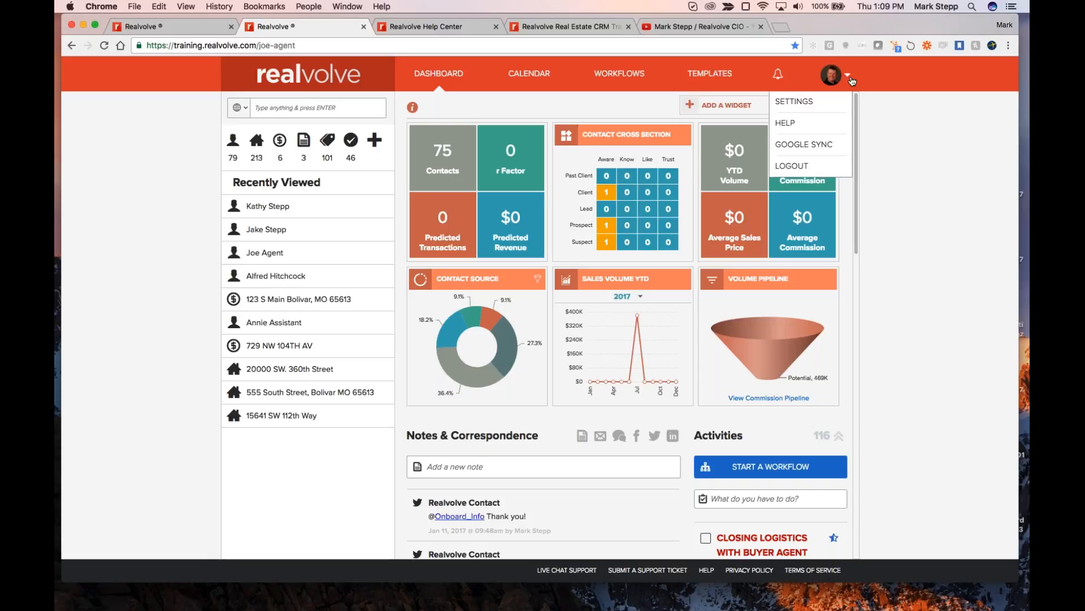
click(797, 104)
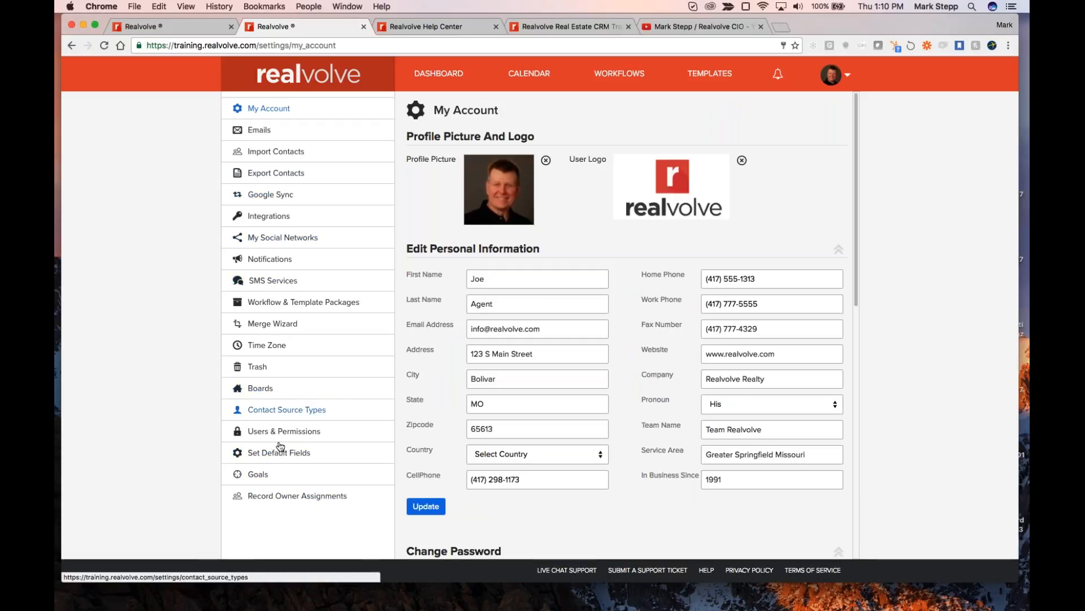
click(270, 286)
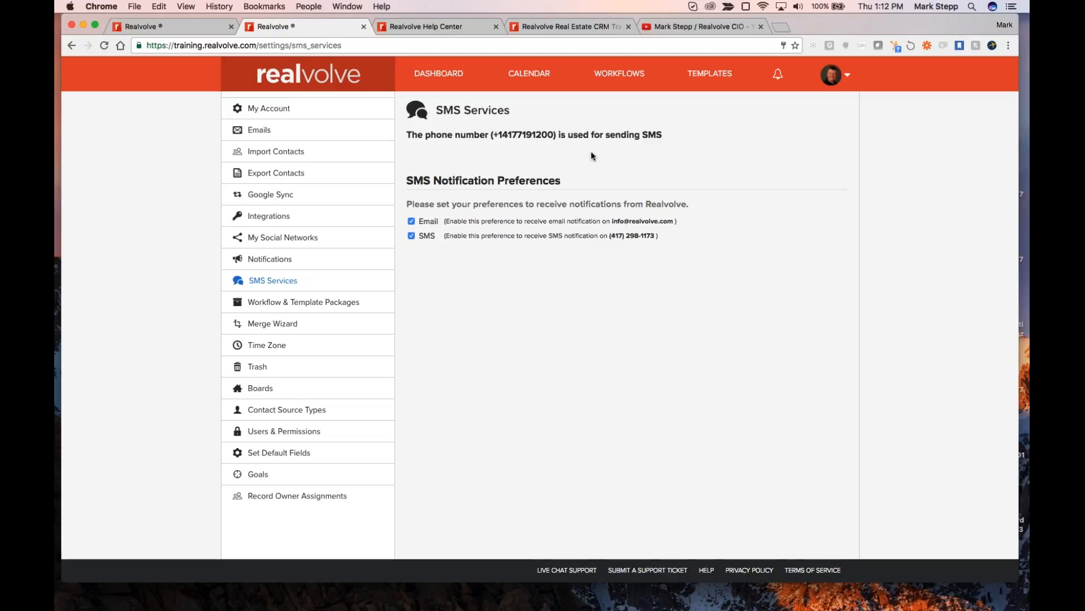
- Open the "CSW: Escrow Service (Buyer)" workflow and look through its list of activities
click(624, 82)
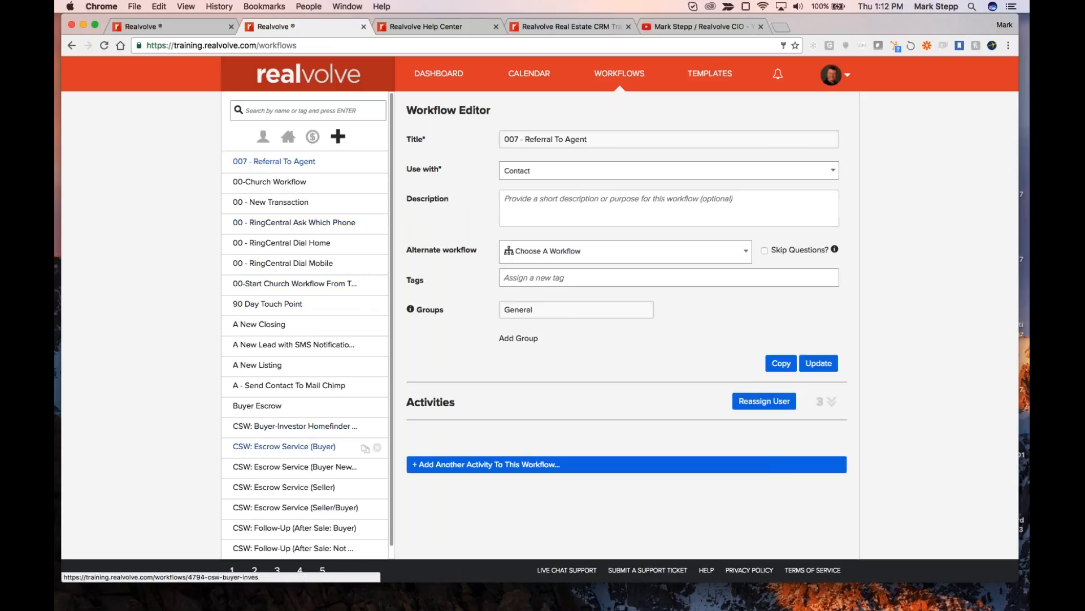
click(300, 451)
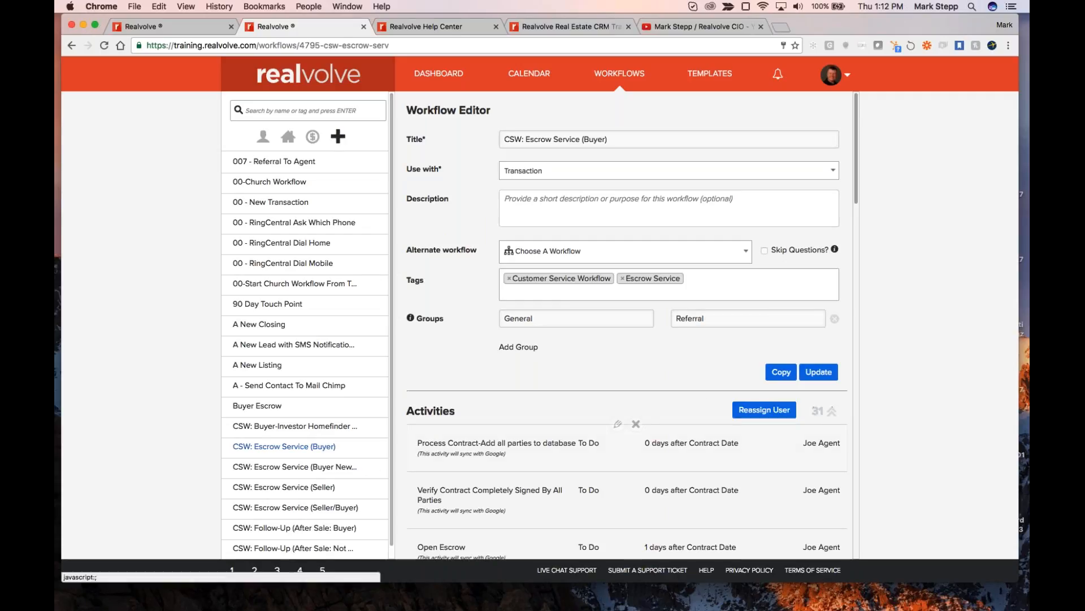
scroll(665, 462, down, 1)
scroll(665, 462, down, 1)
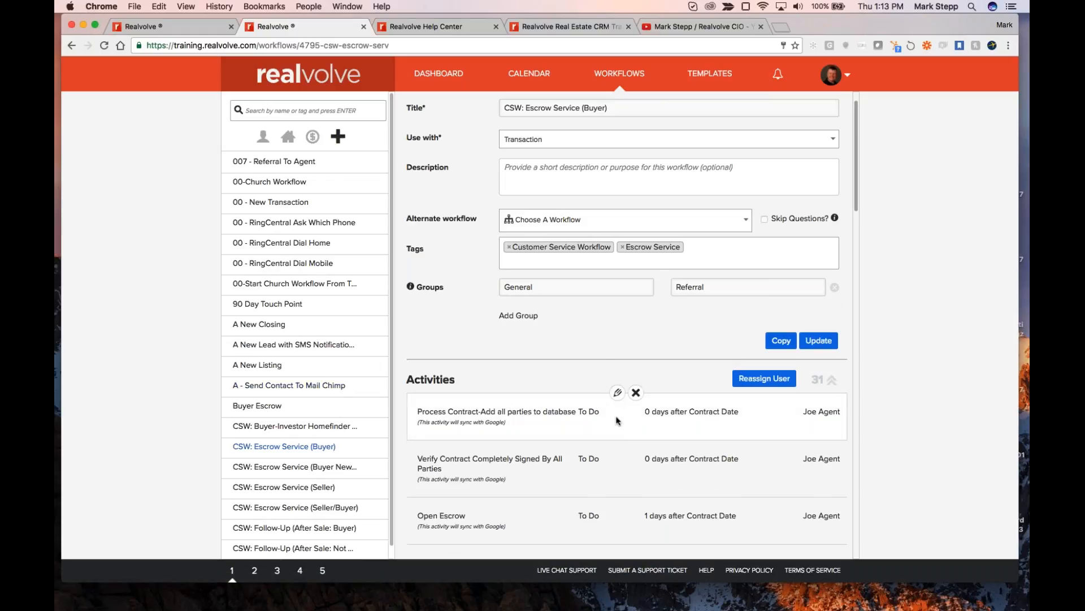
scroll(617, 421, down, 5)
scroll(616, 420, down, 4)
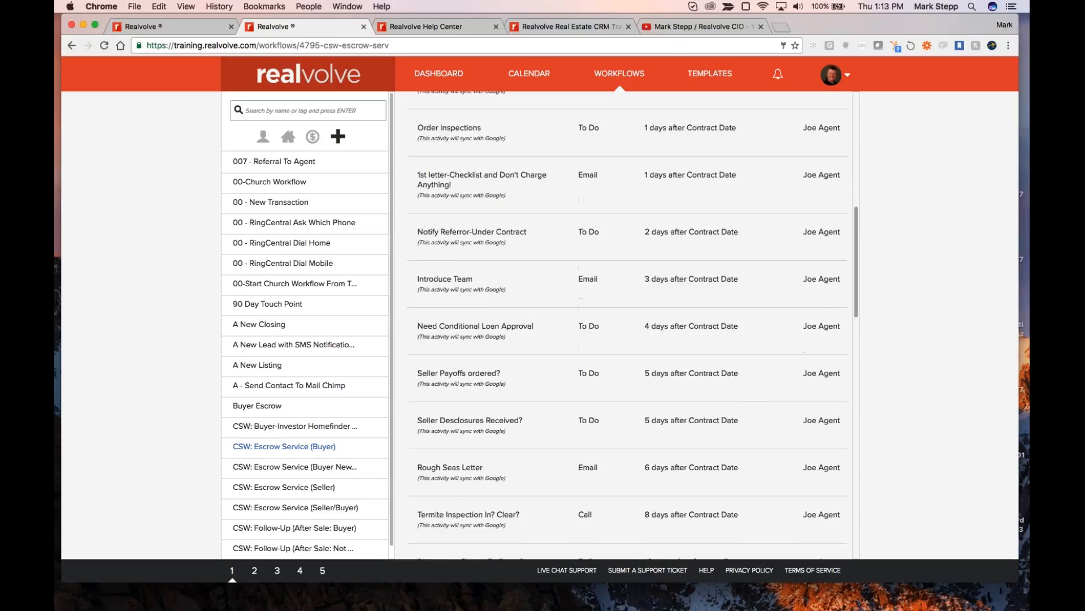
scroll(613, 420, up, 2)
scroll(620, 224, up, 4)
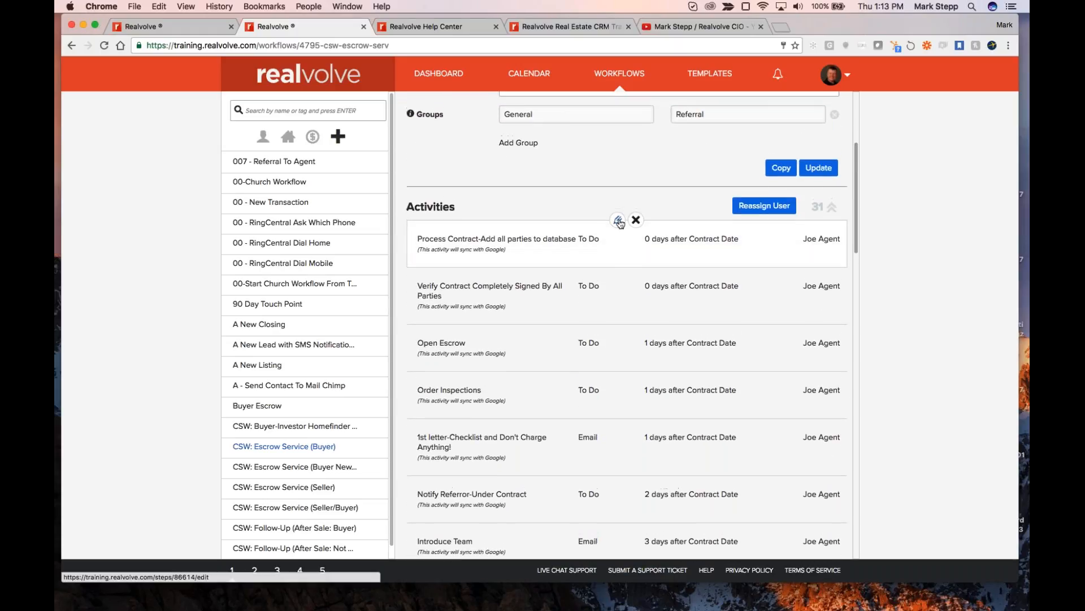
- Edit the workflow's first activity, "Process Contract-Add all parties to database", and start a new action titled "Send SMS Text"
click(619, 222)
scroll(565, 226, down, 1)
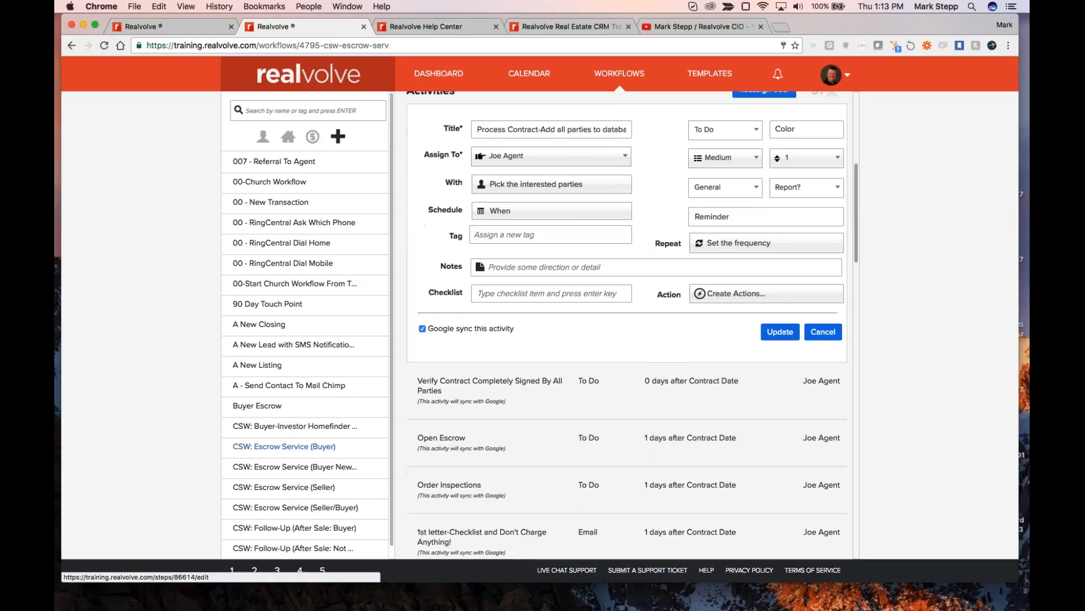
click(521, 117)
click(726, 284)
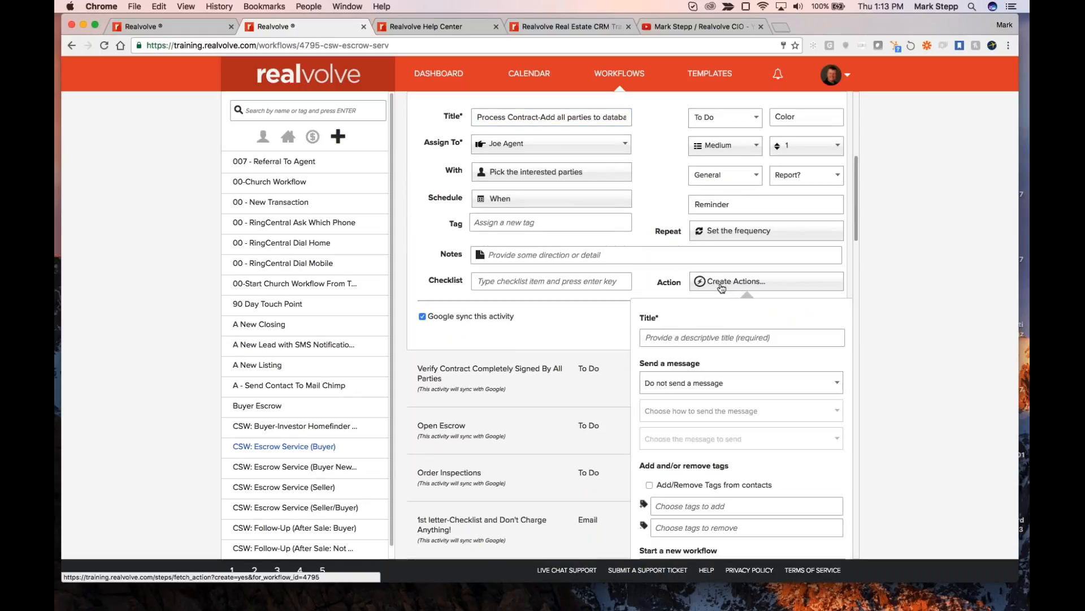
click(676, 339)
text(Send)
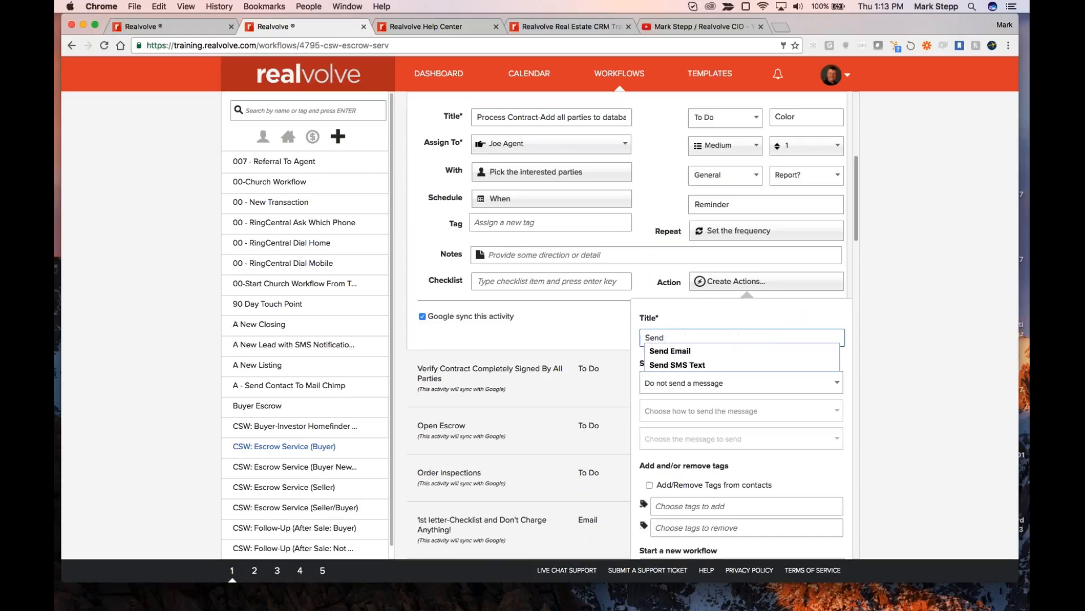
key(Down)
key(Down)
key(Return)
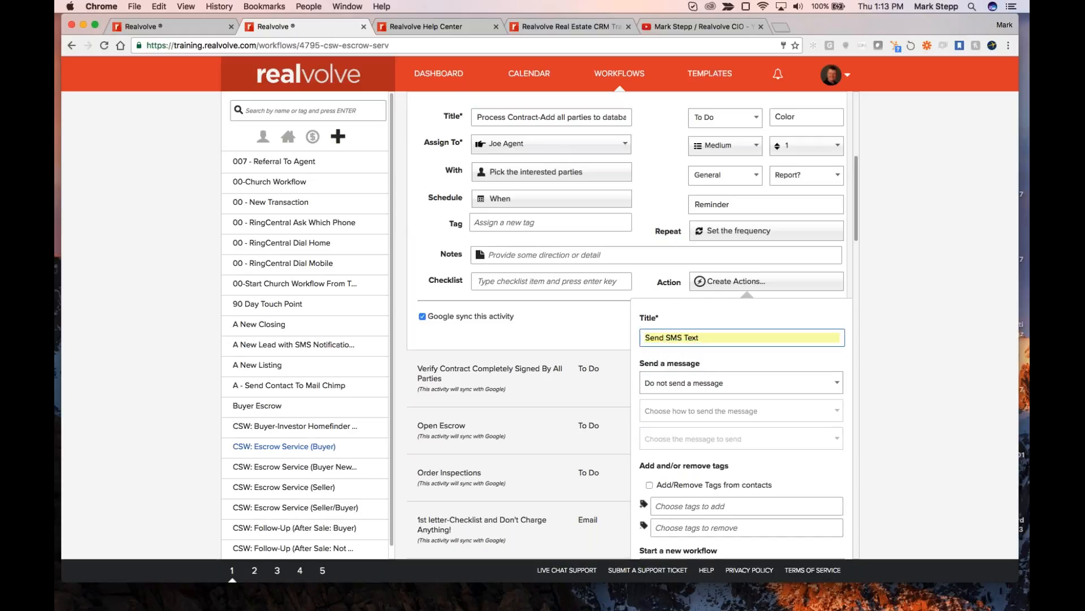
- Set the action to automatically send an SMS message using "Hope you are all unpacked", and close the action form without saving
click(706, 383)
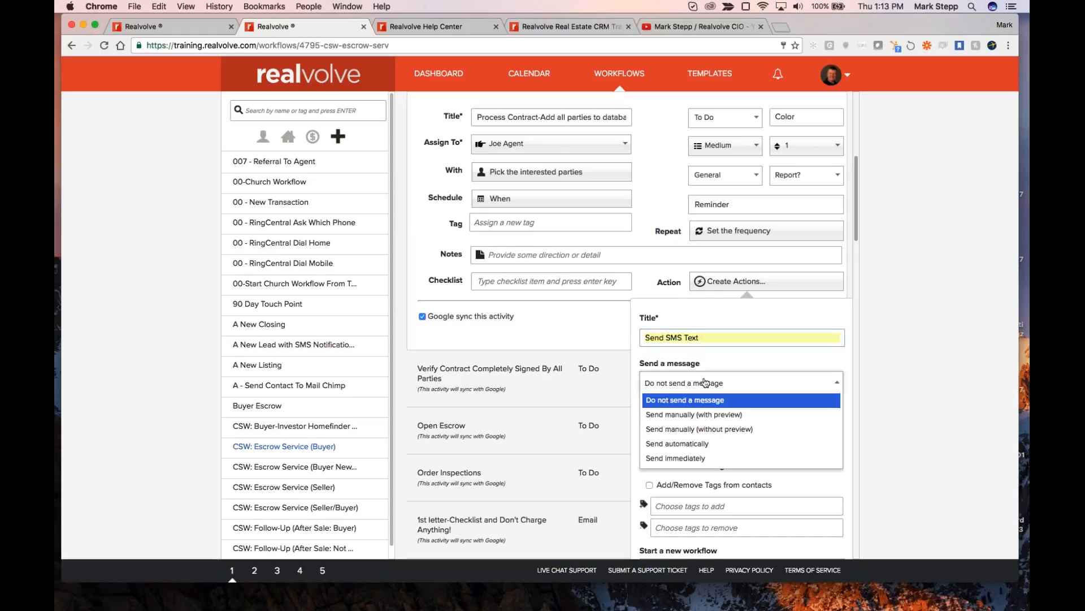
click(695, 444)
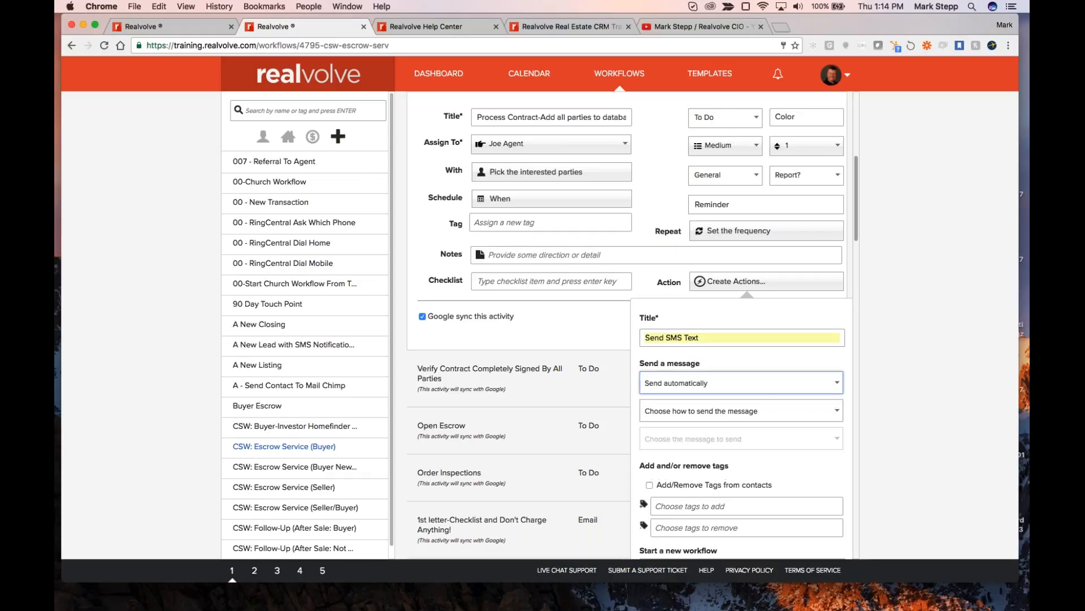
click(708, 411)
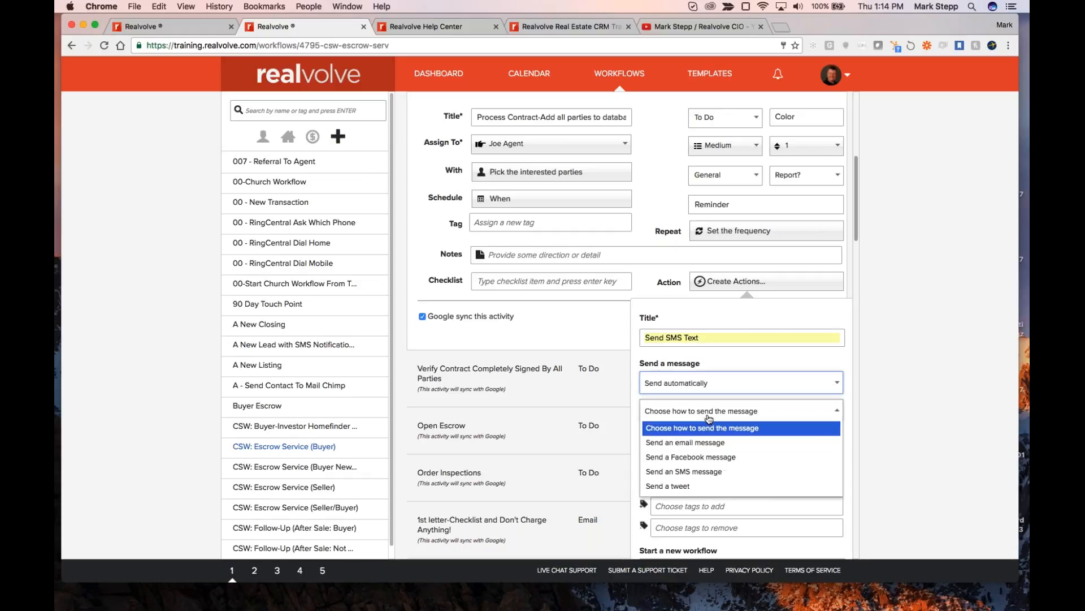
click(692, 477)
click(684, 441)
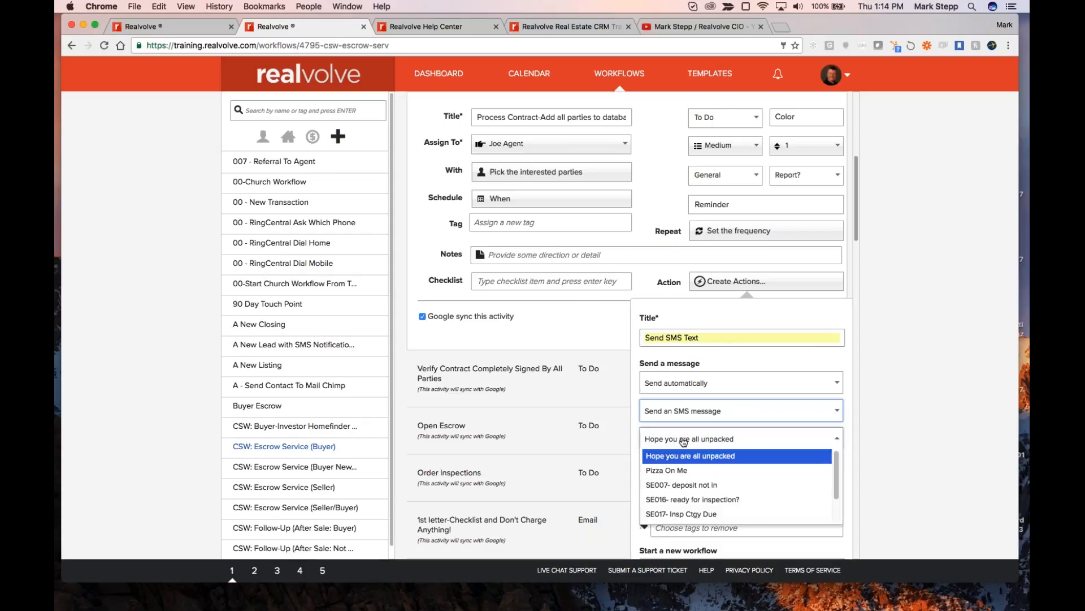
click(684, 441)
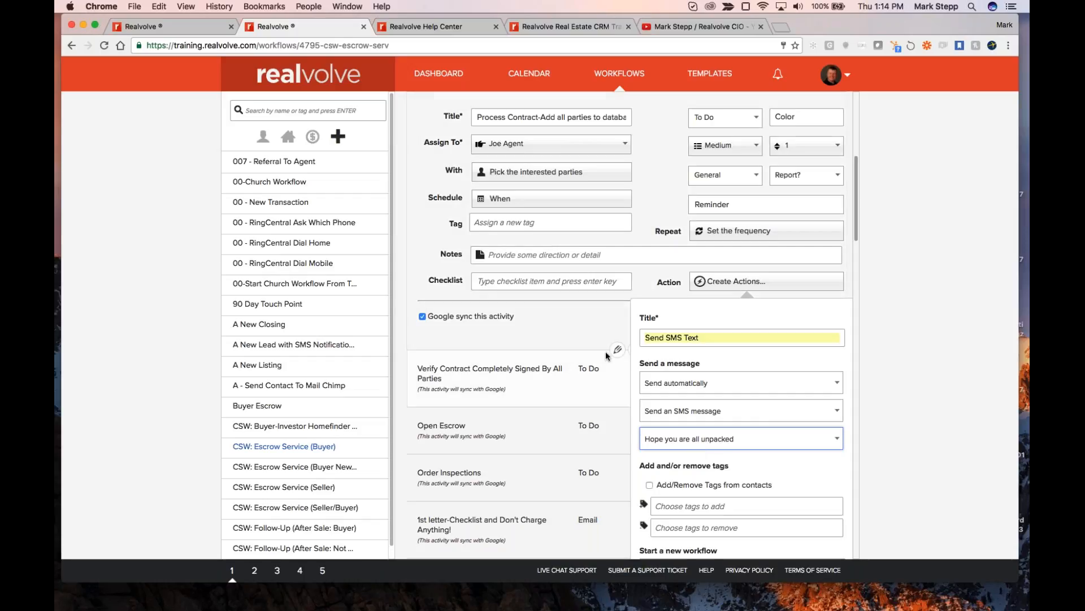
click(608, 328)
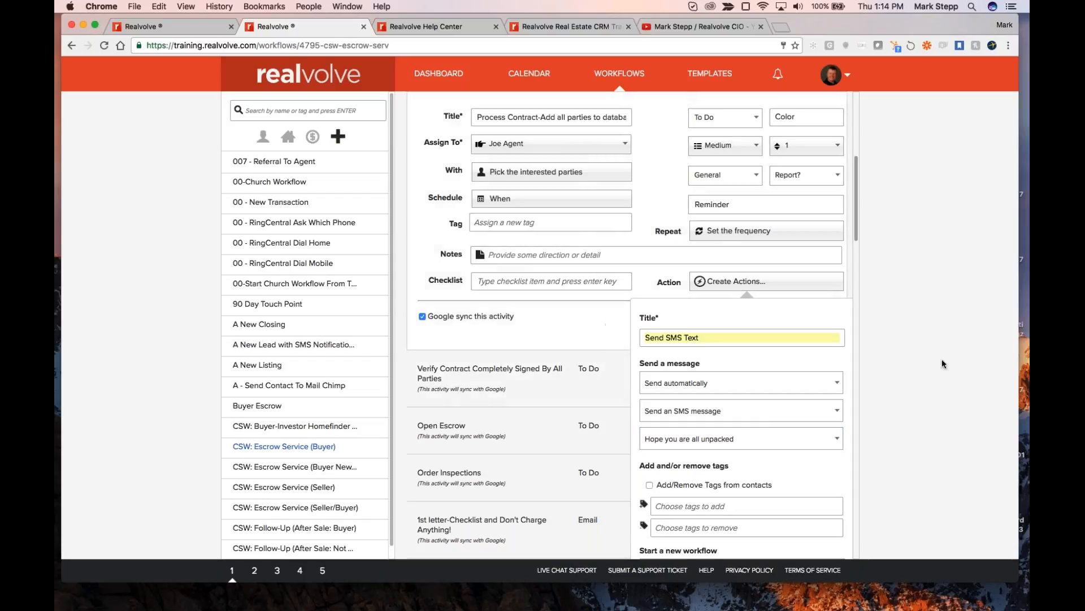
drag(857, 222, 857, 293)
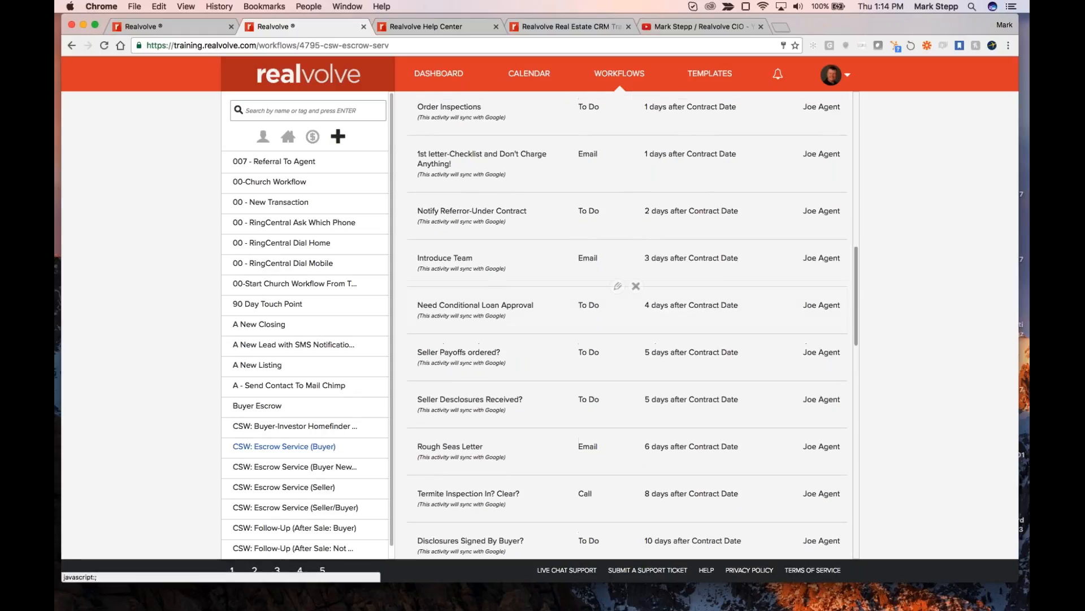
scroll(621, 288, up, 7)
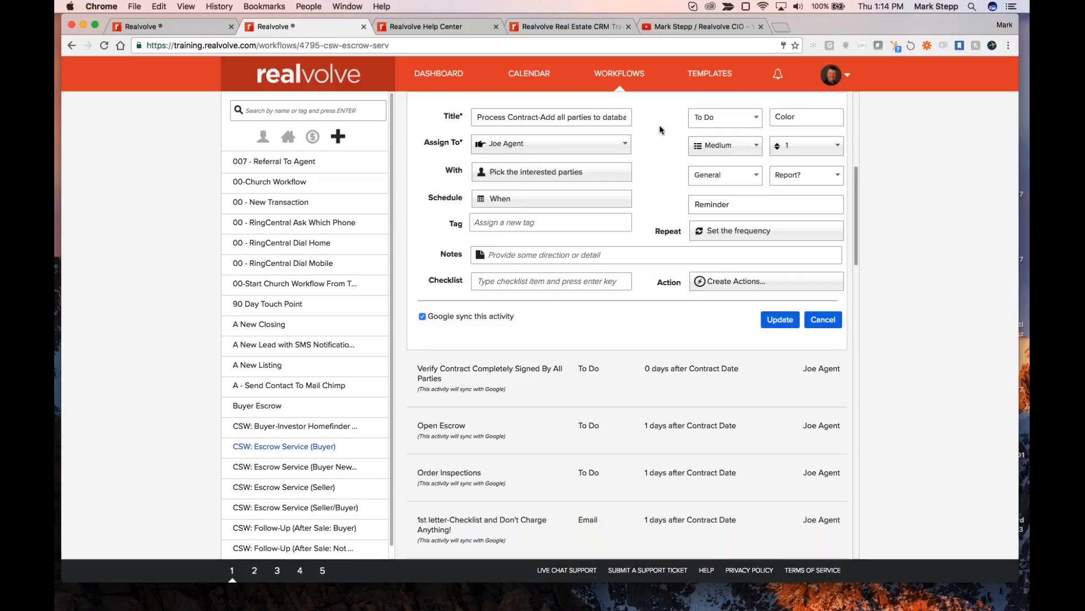
- Open the third recently viewed contact from the dashboard and send that contact the SMS "asdf asdf as asdf asdf"
click(433, 76)
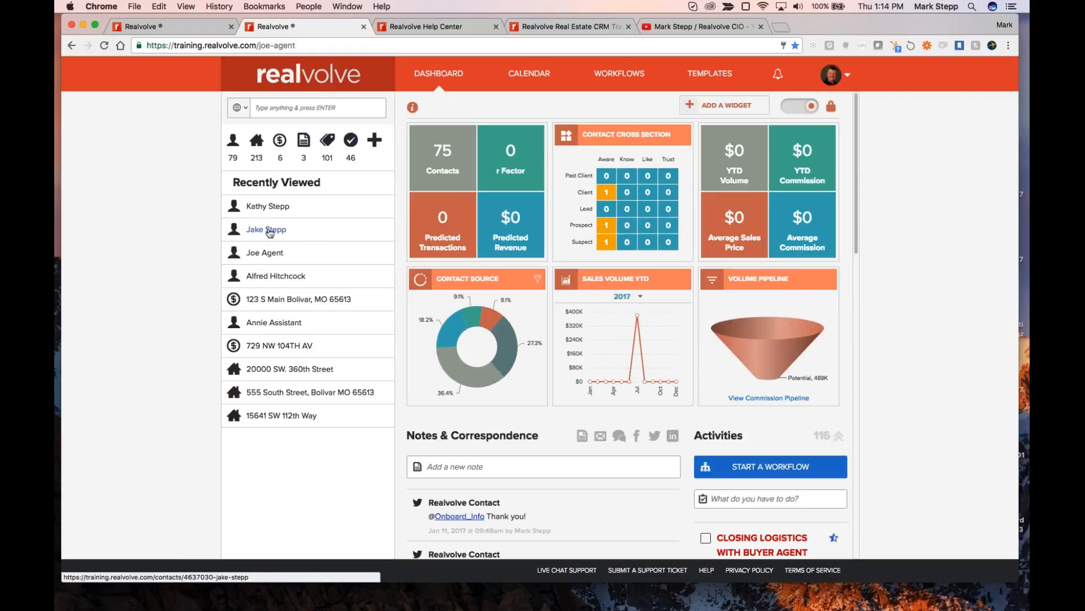
click(263, 256)
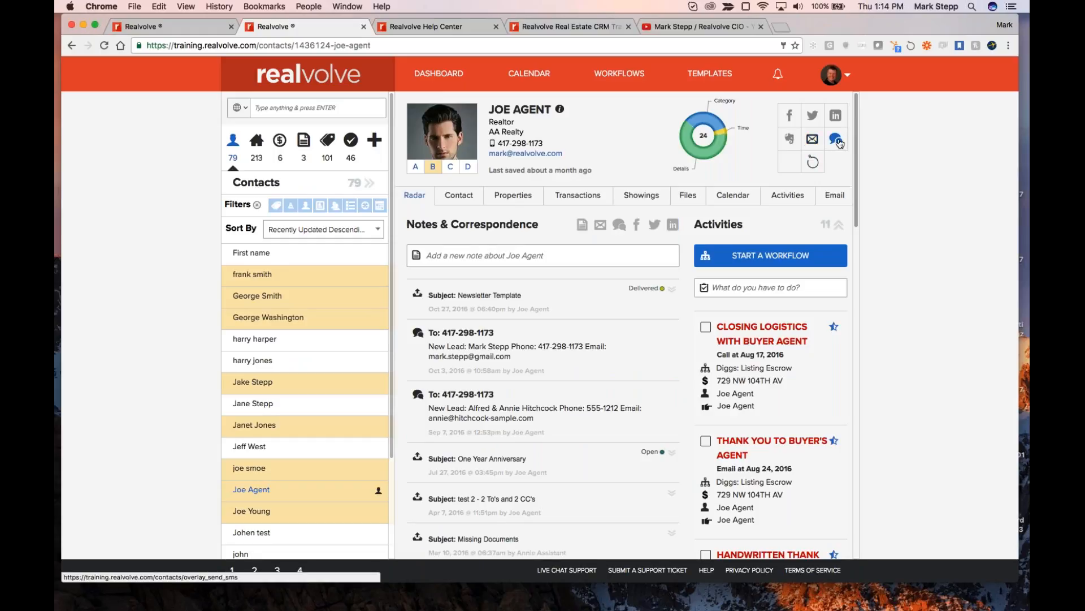
click(840, 143)
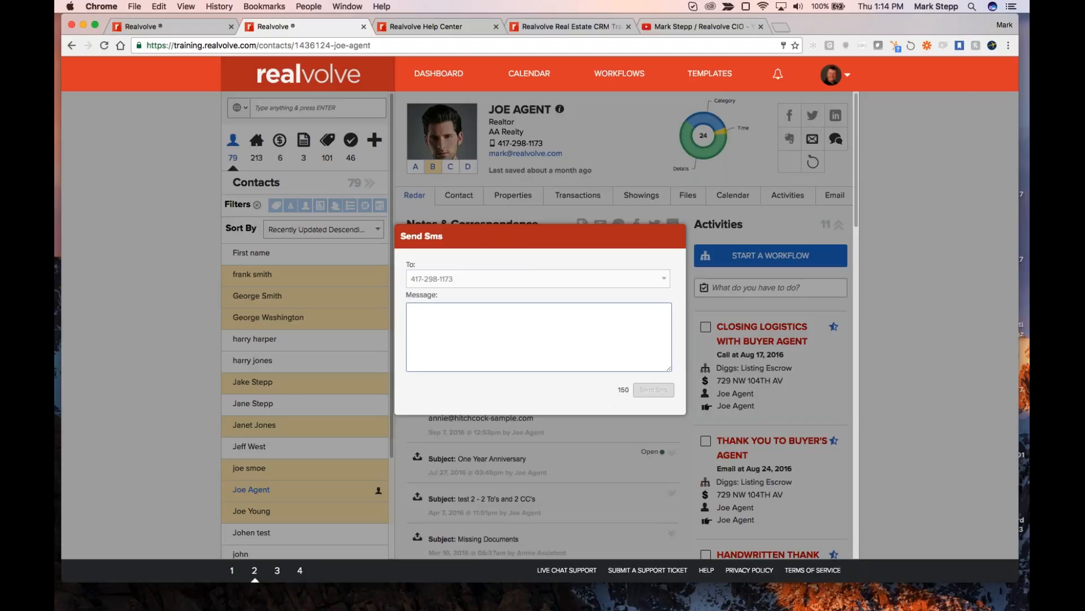
text(asdf asdf as  asdf asdf)
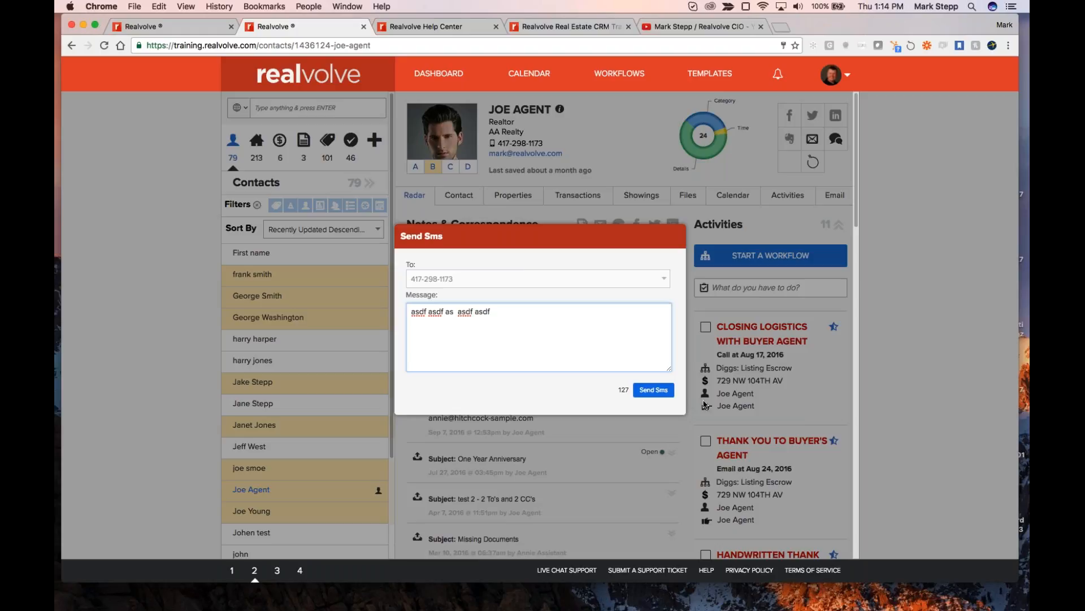
click(653, 389)
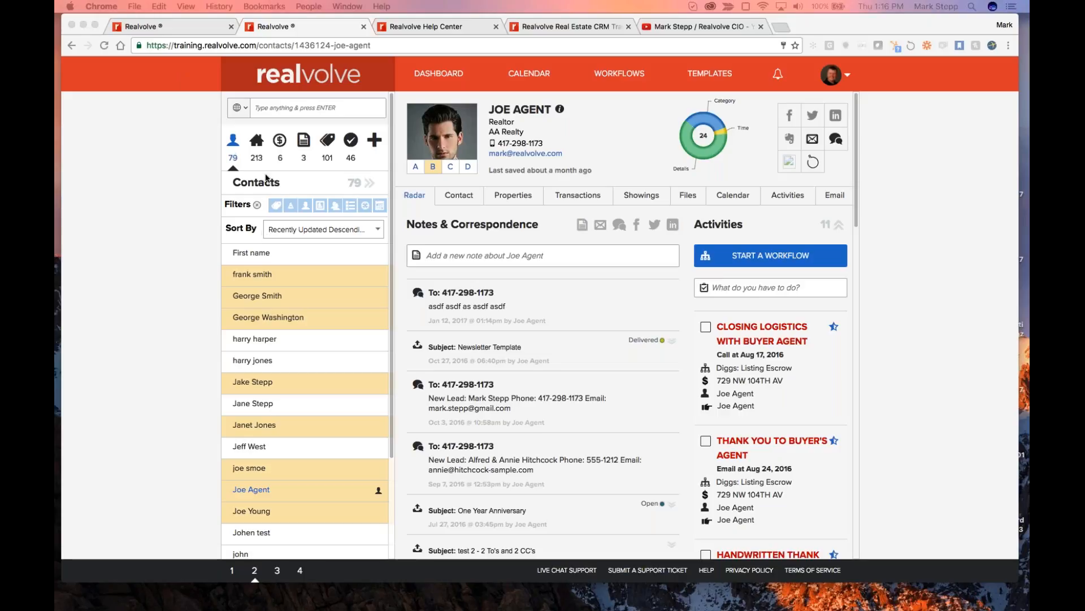
scroll(298, 358, down, 3)
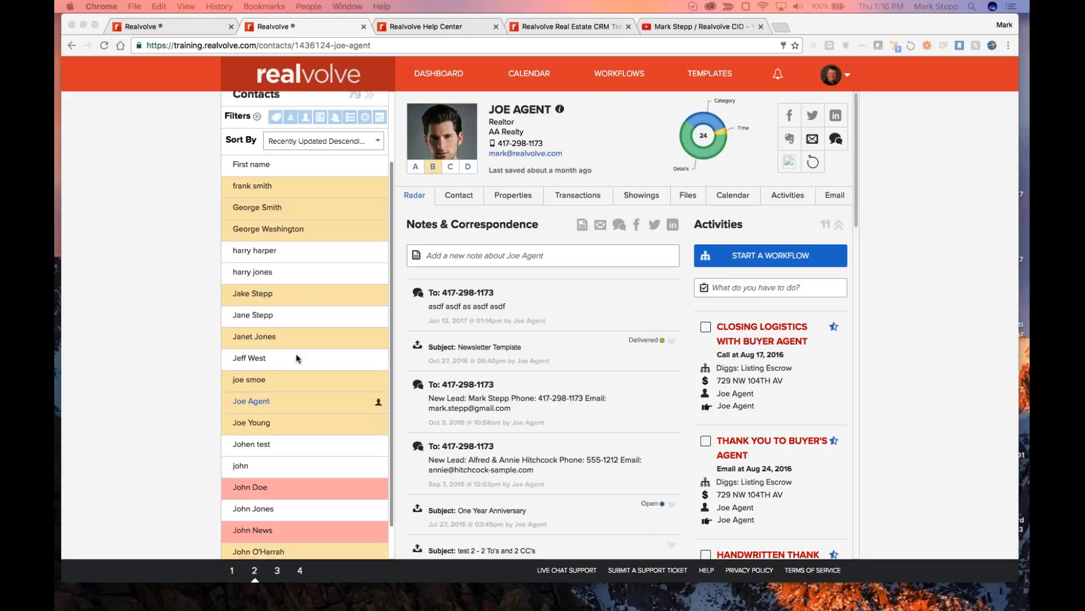
scroll(298, 358, up, 3)
scroll(246, 269, up, 1)
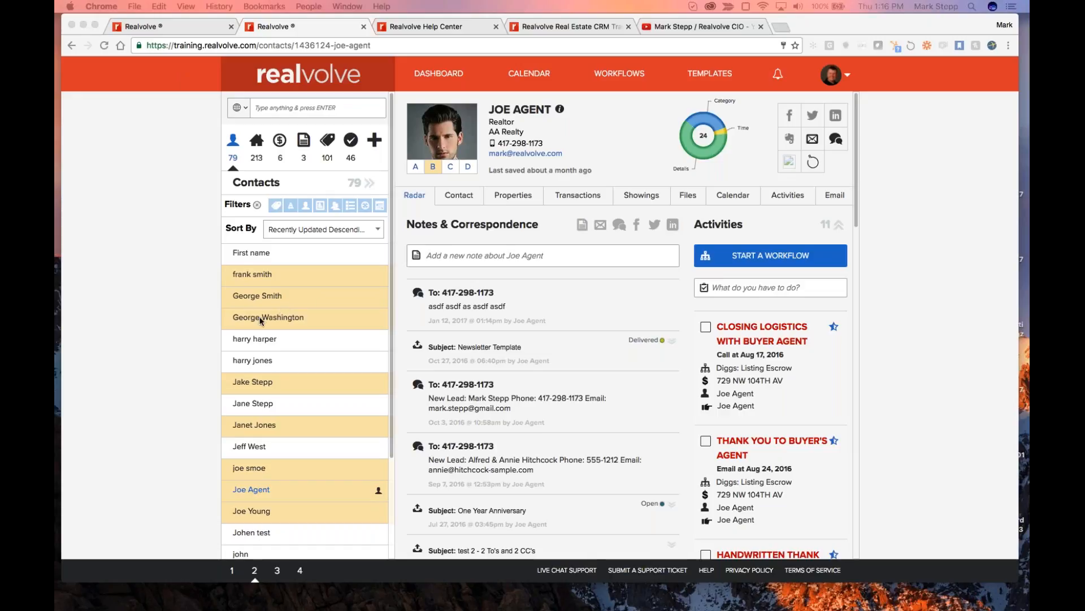
scroll(318, 302, down, 4)
scroll(319, 301, down, 1)
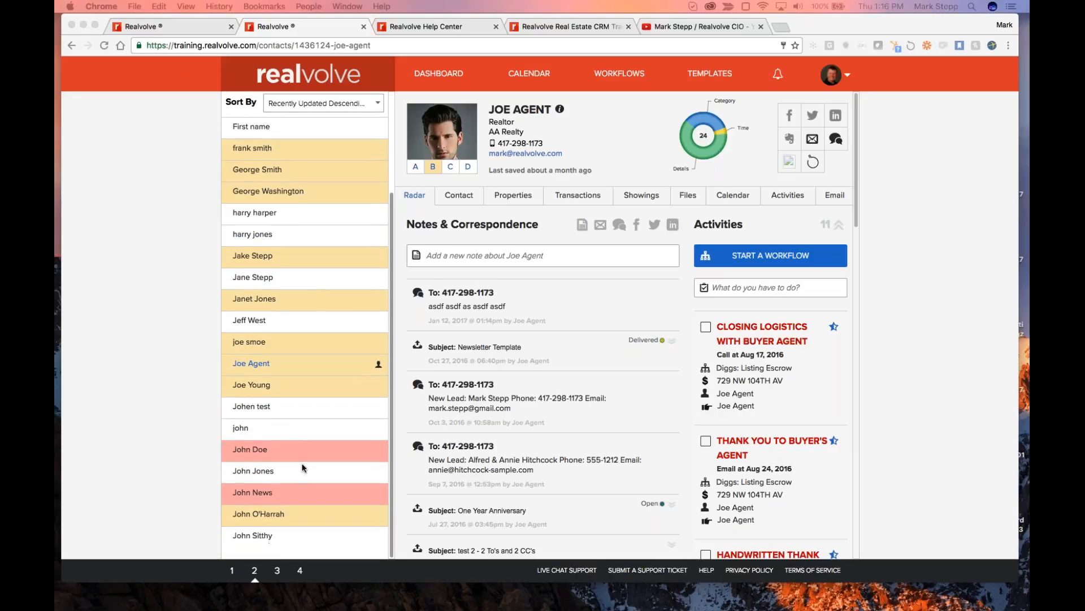
scroll(294, 259, up, 1)
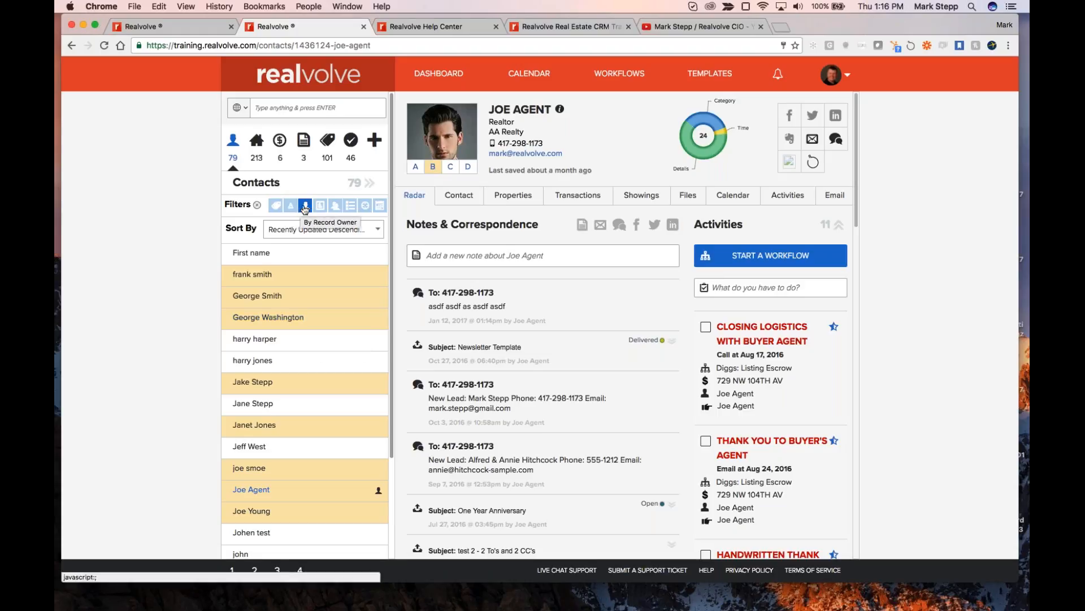
- Filter the contact list by record owner, showing only the agent's own records
click(306, 208)
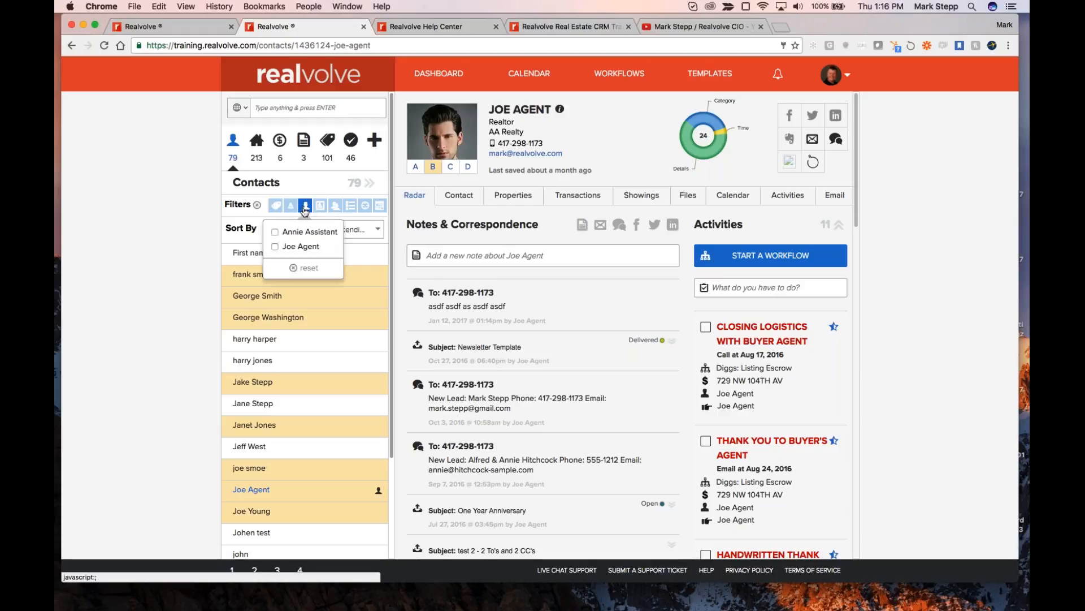
click(275, 247)
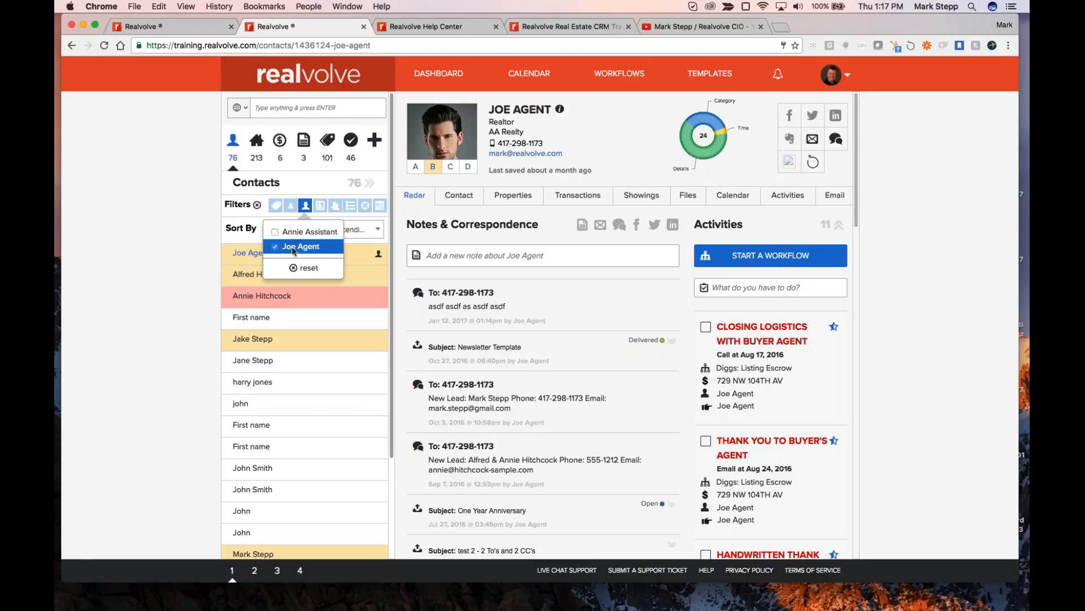
click(156, 262)
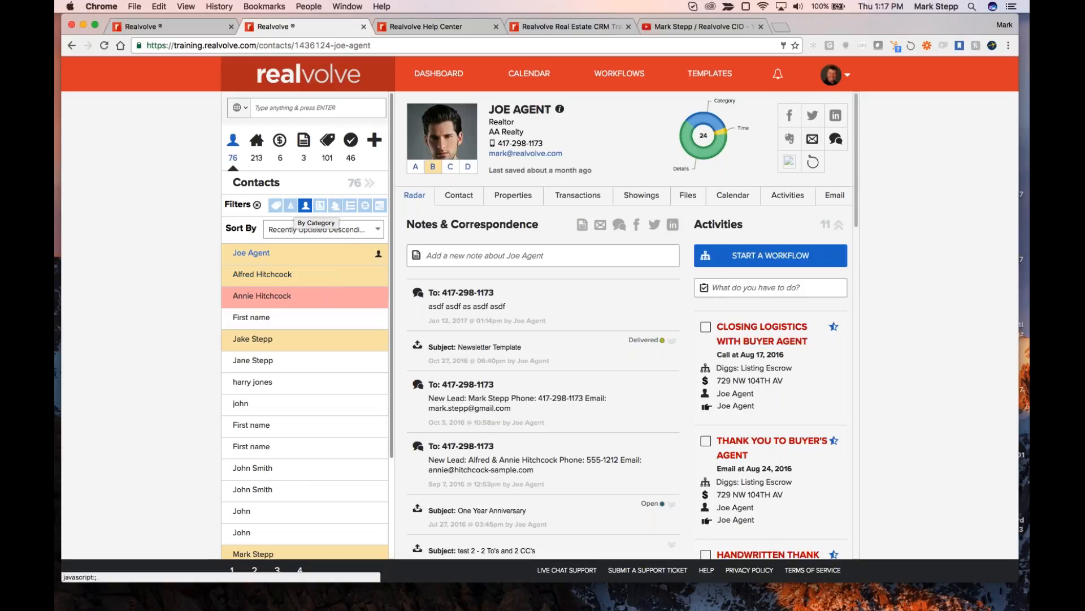
- Narrow the contact list by category, trying category A before switching the filter to category B
click(291, 205)
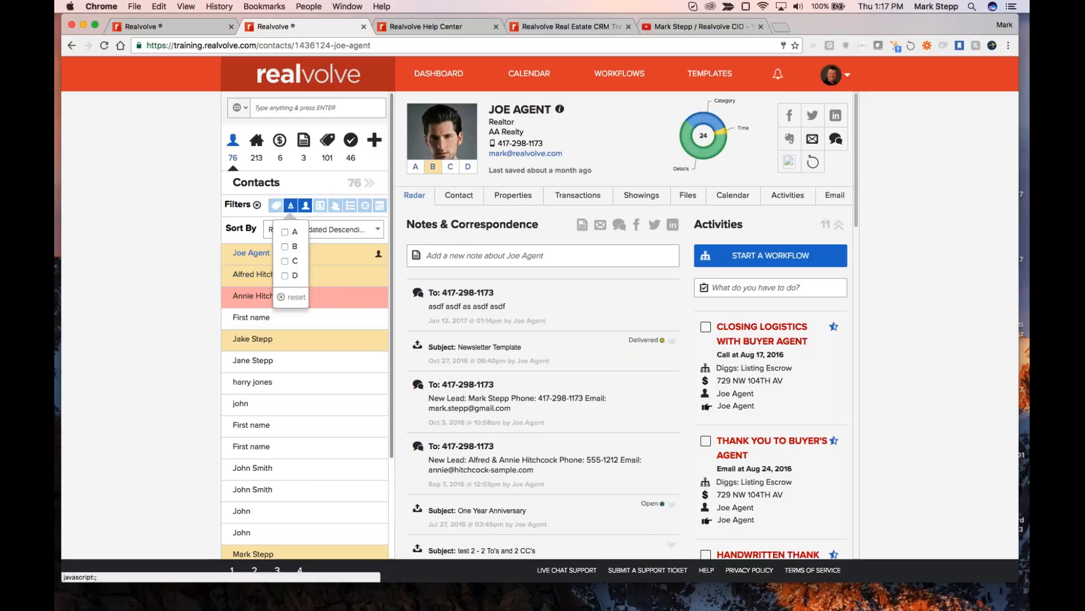
click(284, 234)
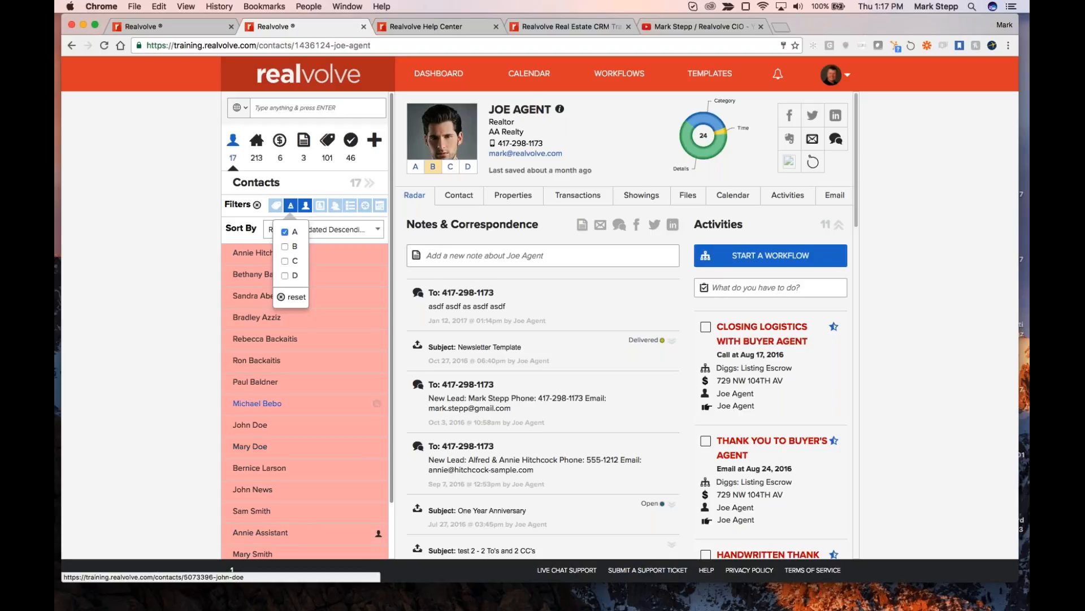
click(286, 232)
click(286, 247)
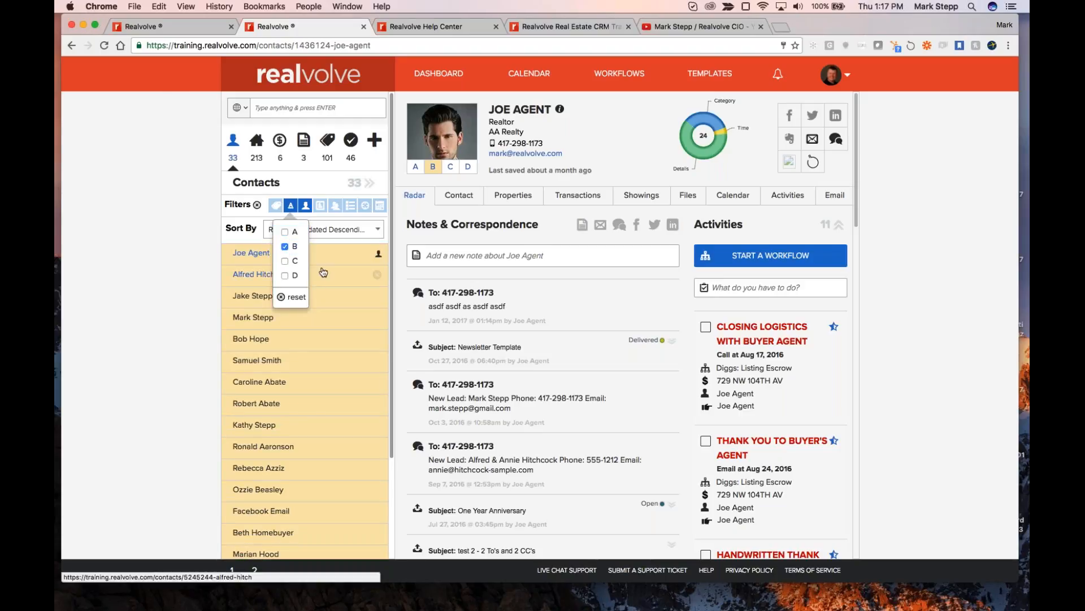
- Add category A to the contact list's category filter alongside category B
click(284, 232)
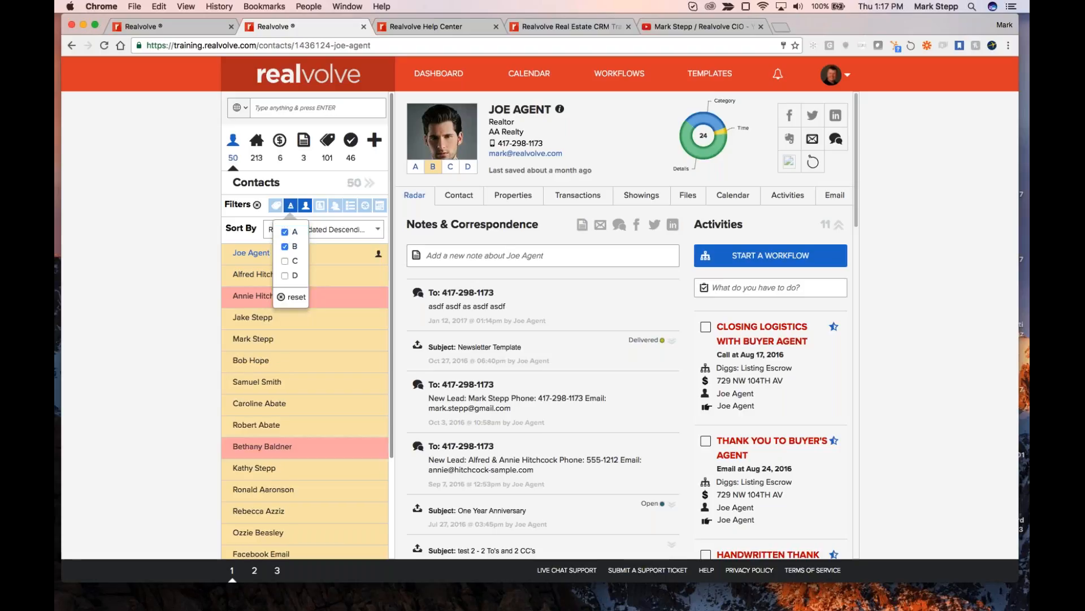
click(165, 270)
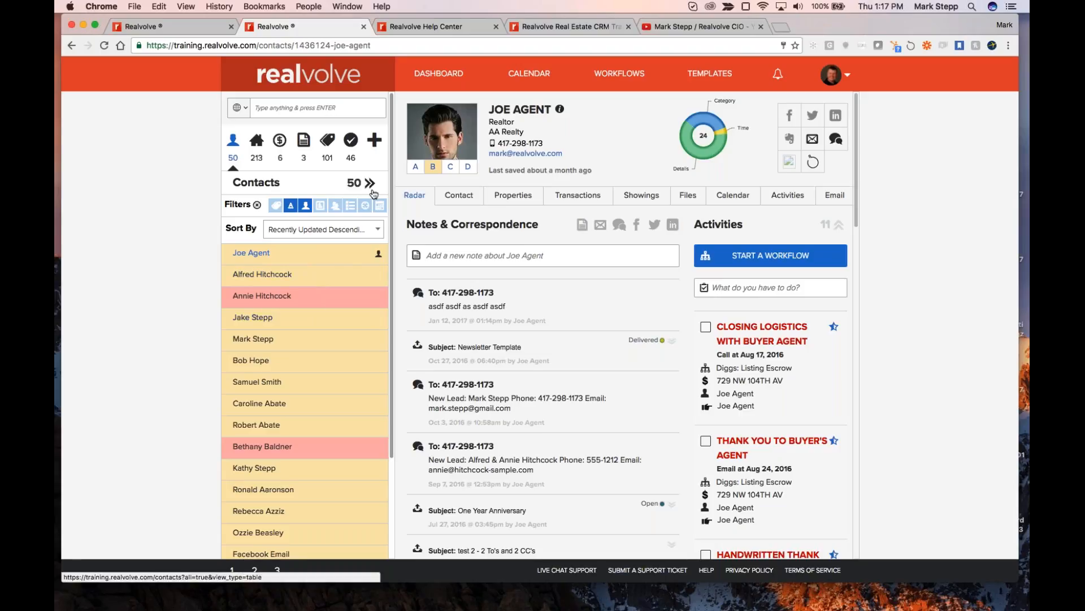
- Return to the dashboard and view the contacts tile's breakdown by category and contact status, restoring the tile when done
click(446, 77)
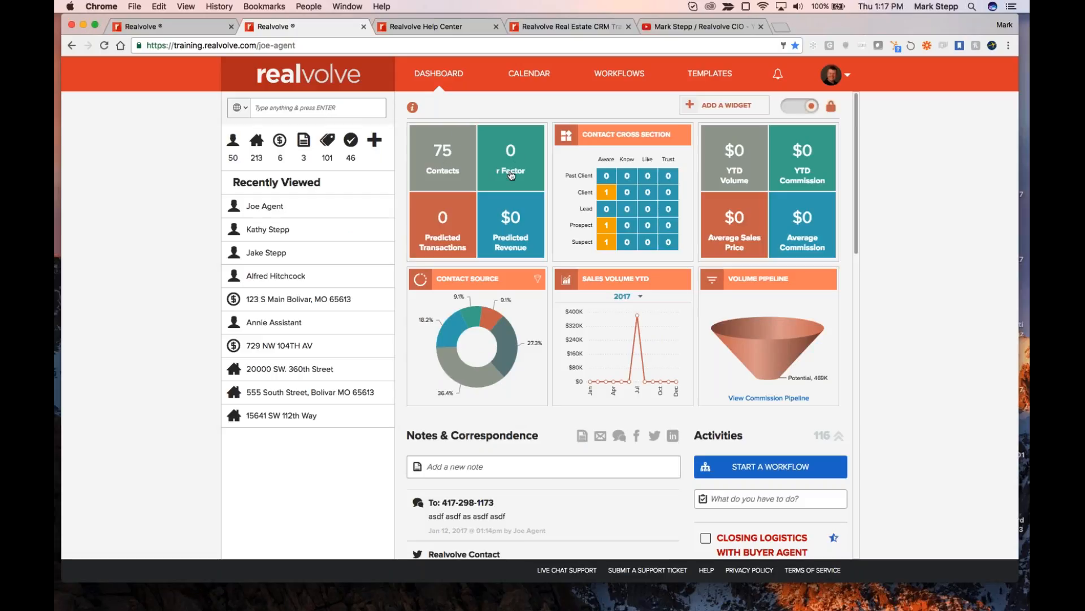
click(434, 172)
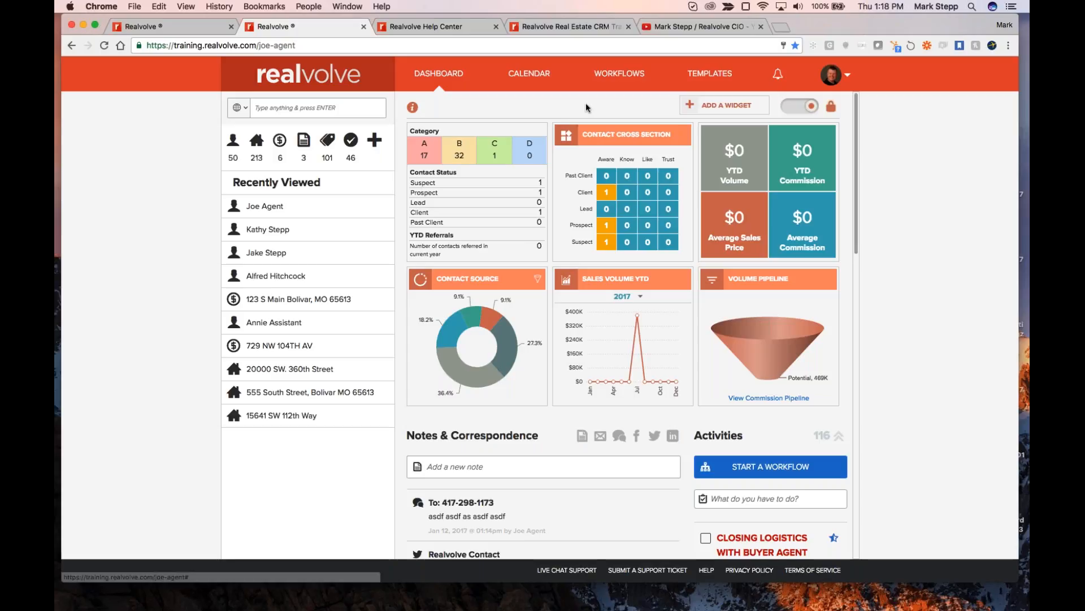
click(498, 135)
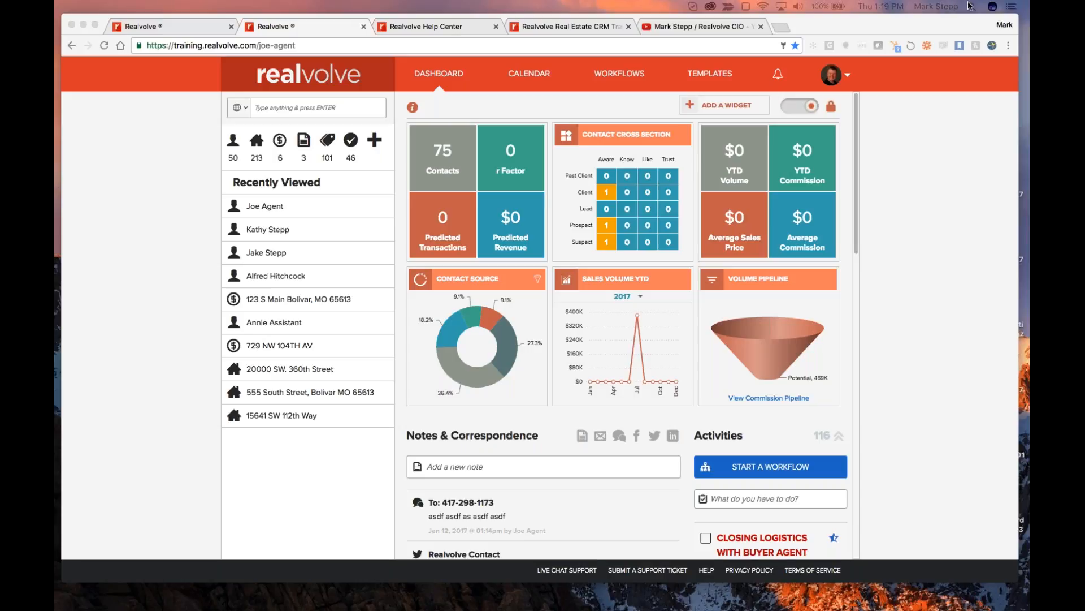
- Switch to Zapier in a new browser tab at zapier.com/app/explore and show the account's existing Zaps
click(782, 29)
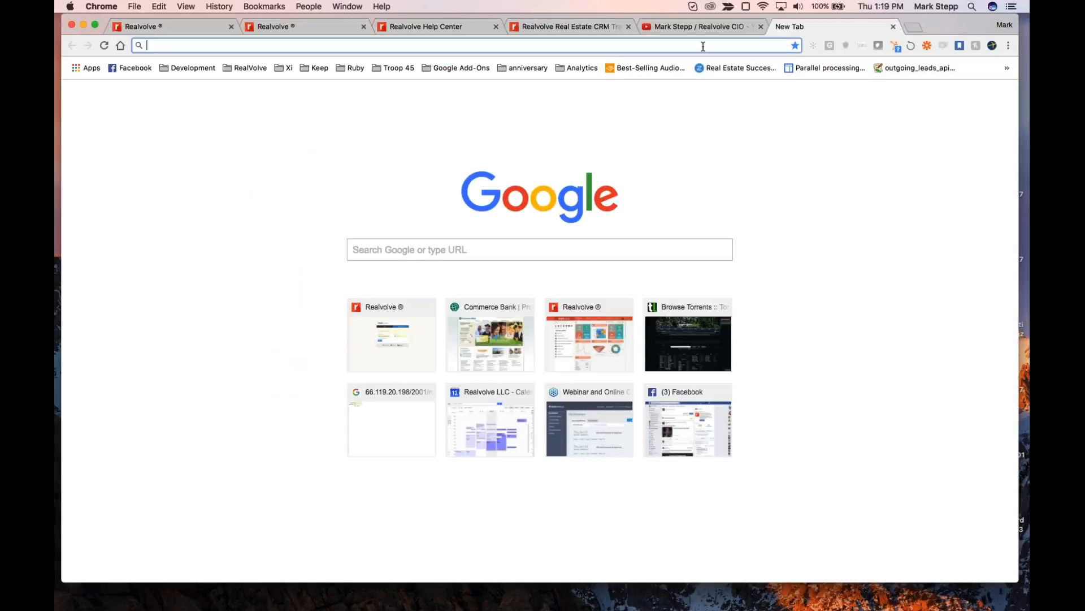
text(zapier.com/app/explore)
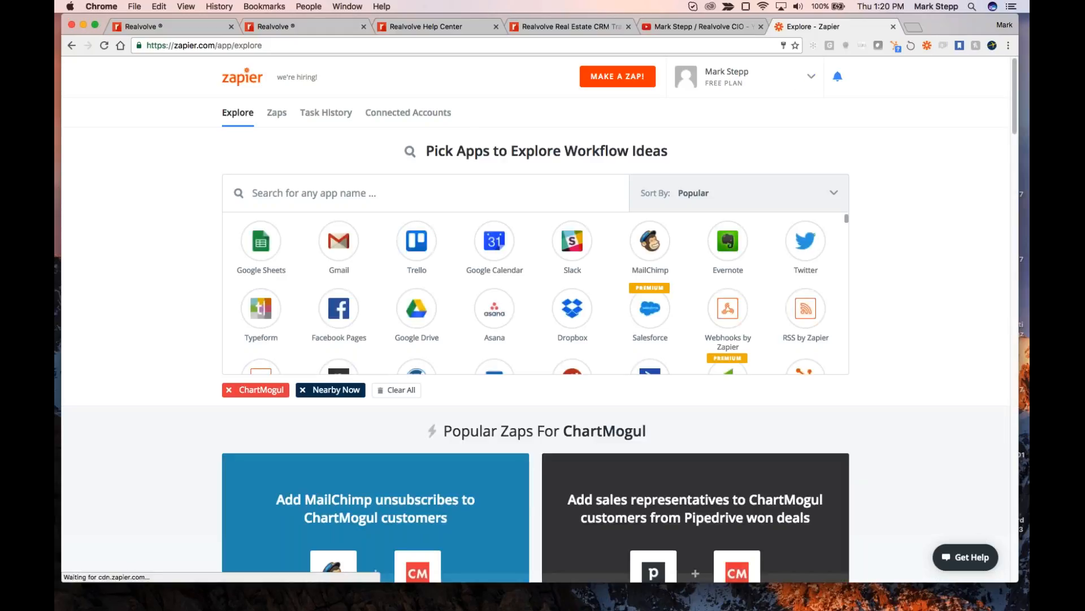
click(278, 115)
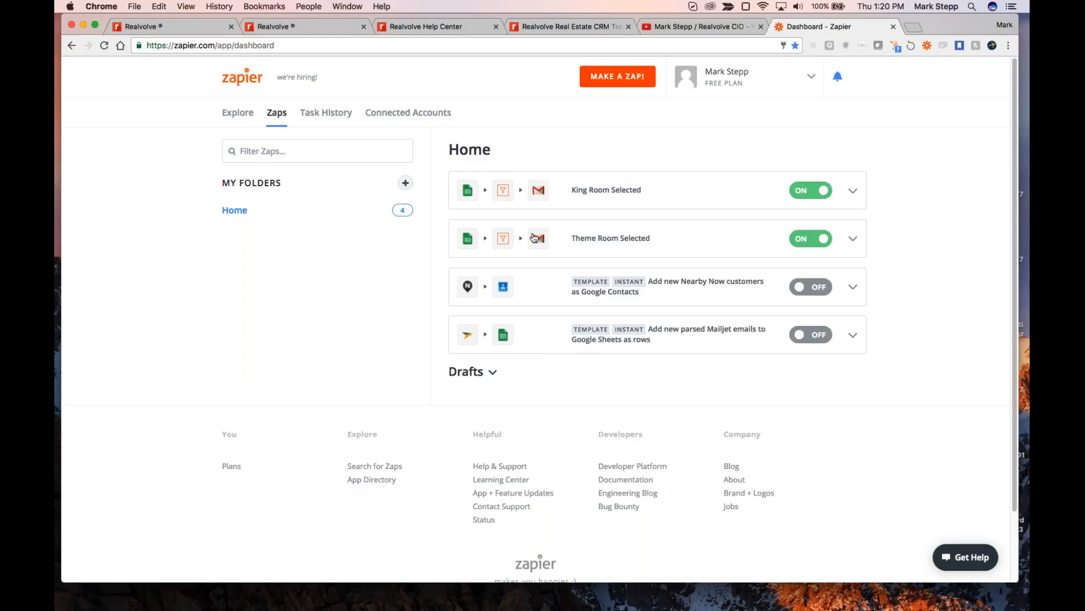
- Create a new Zap with Follow Up Boss as the trigger app and New Contact as its trigger
click(621, 83)
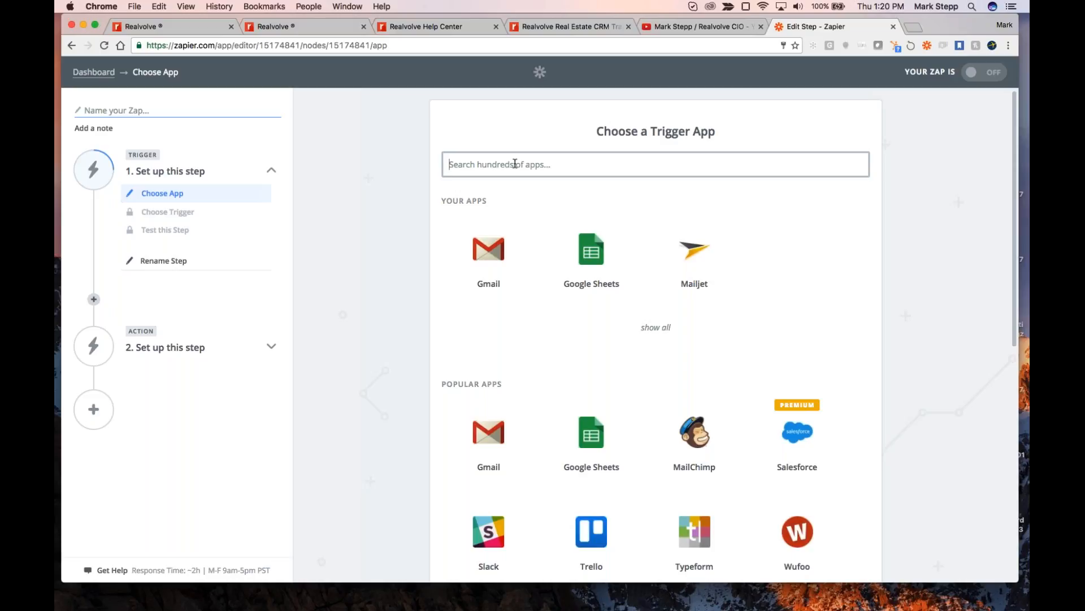
text(foll)
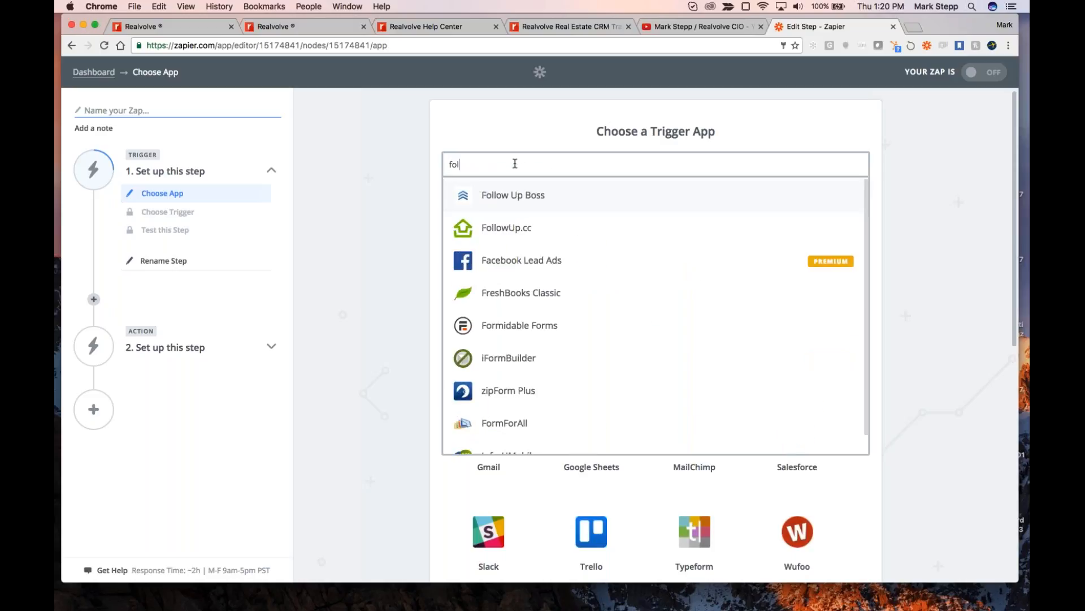
click(521, 195)
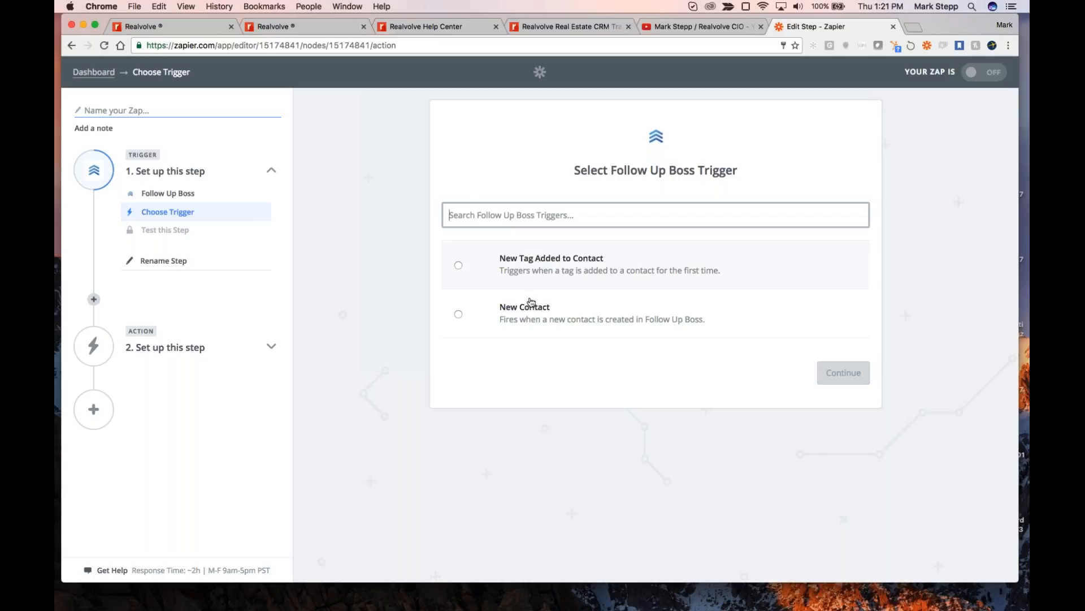
click(459, 315)
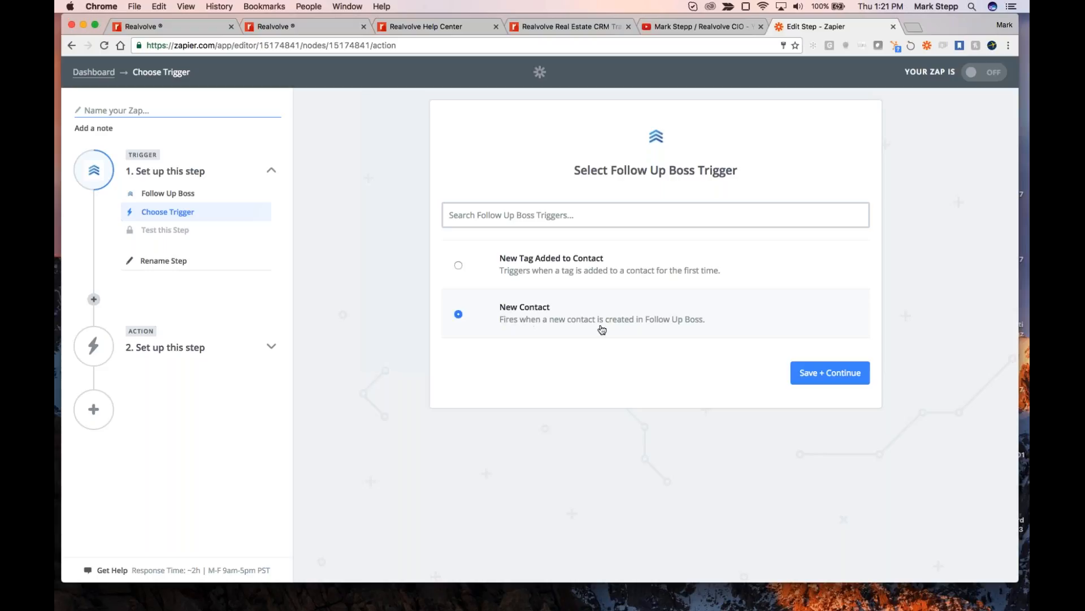
click(834, 373)
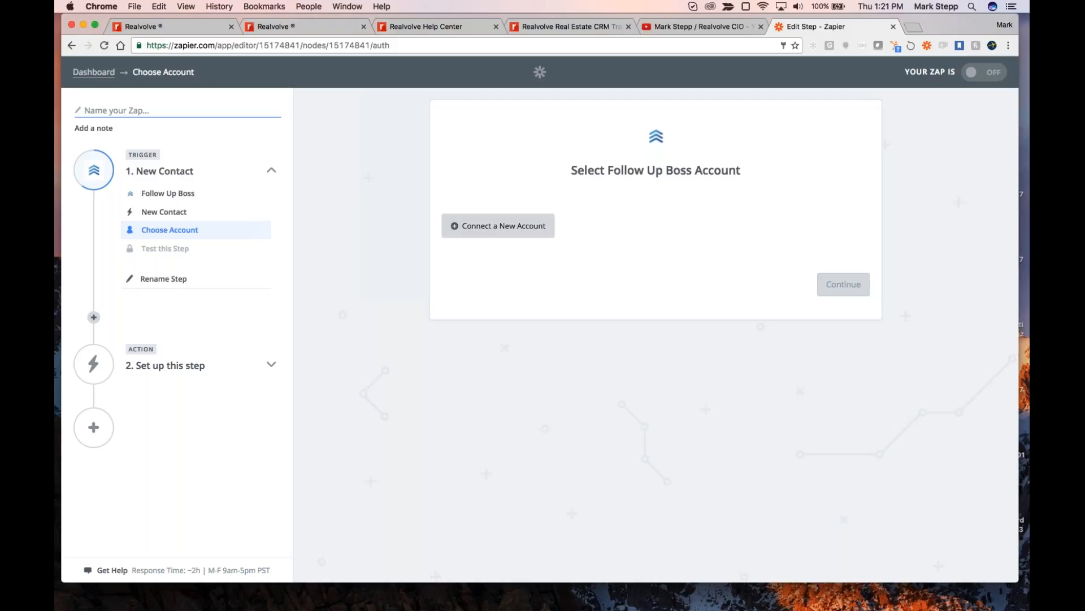
- View the API key request for connecting a Follow Up Boss account, and close it without connecting
click(505, 230)
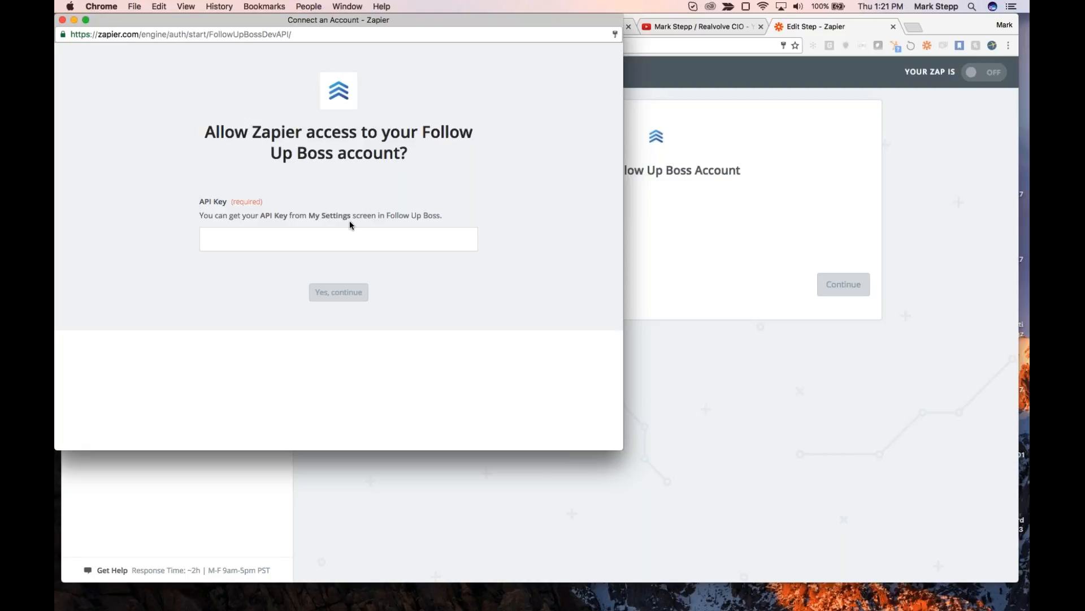
click(234, 239)
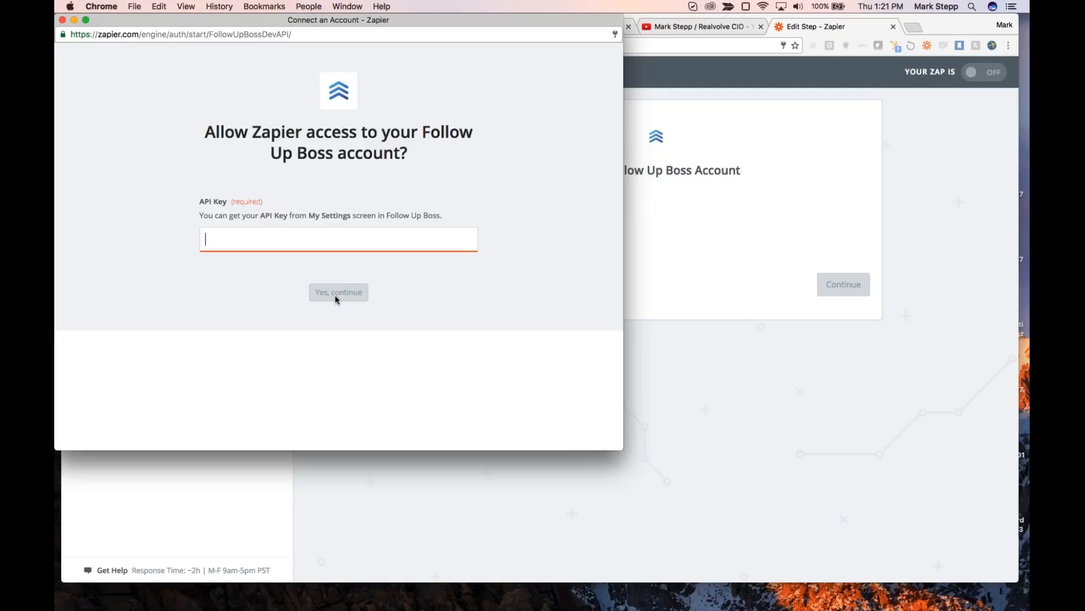
click(62, 20)
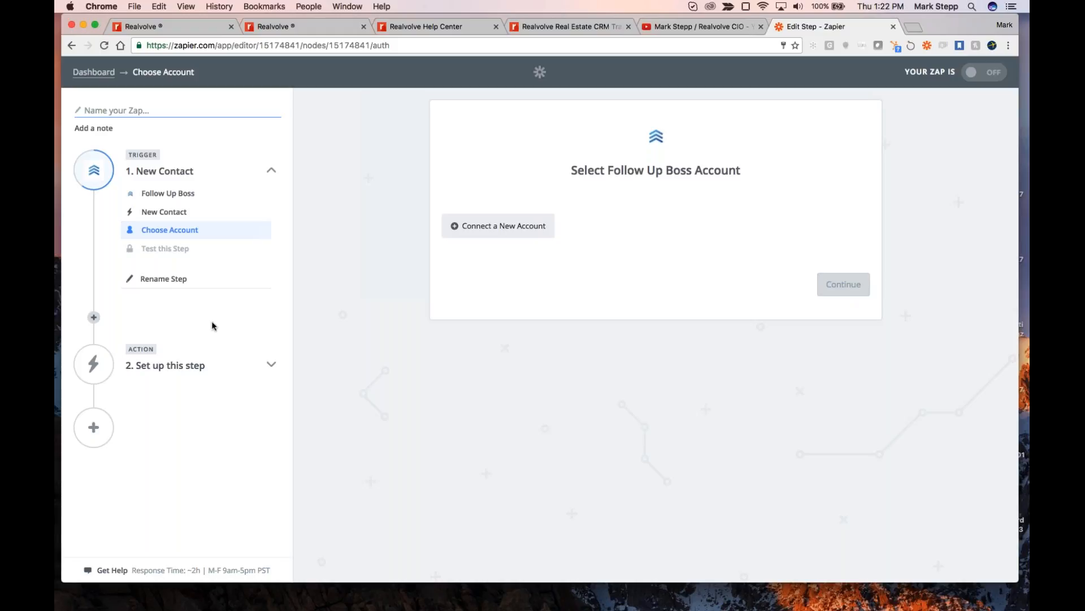
- Set the Zap's action step to use Realvolve with the Create Contact action
click(157, 368)
click(190, 366)
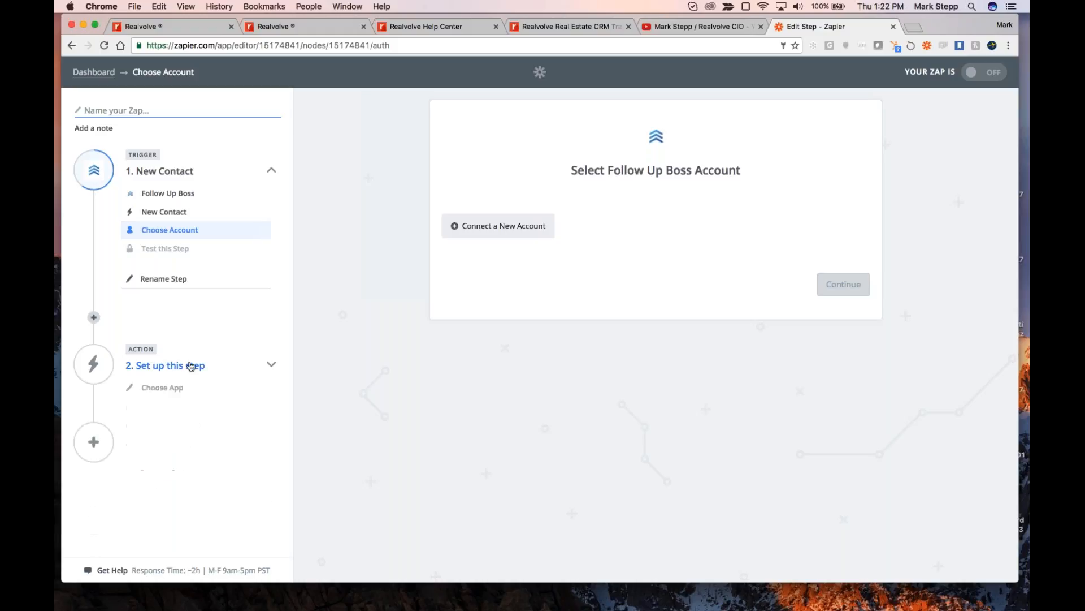
click(156, 368)
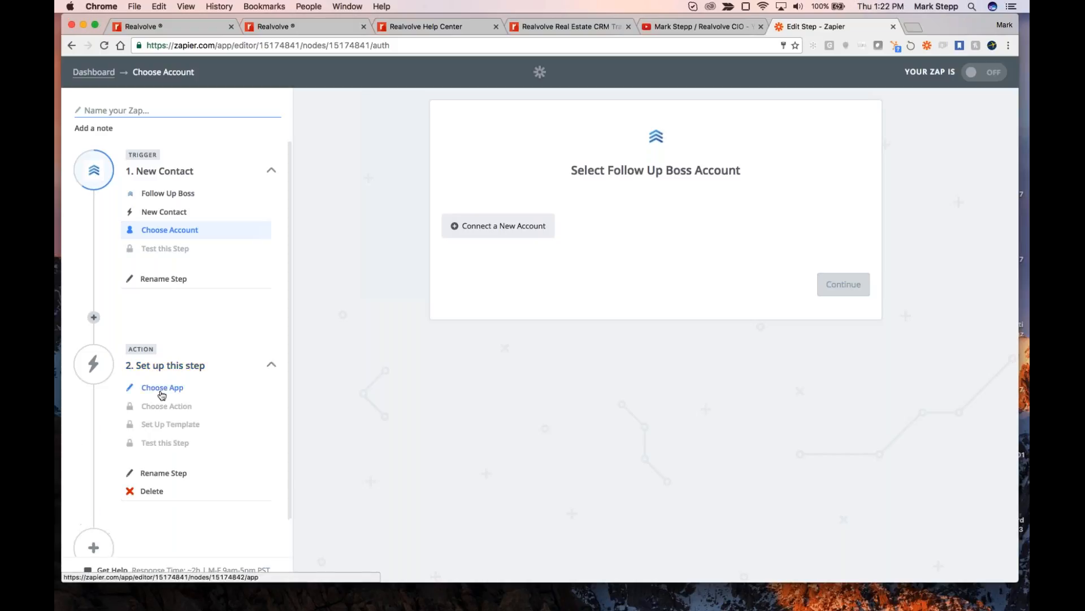
click(162, 394)
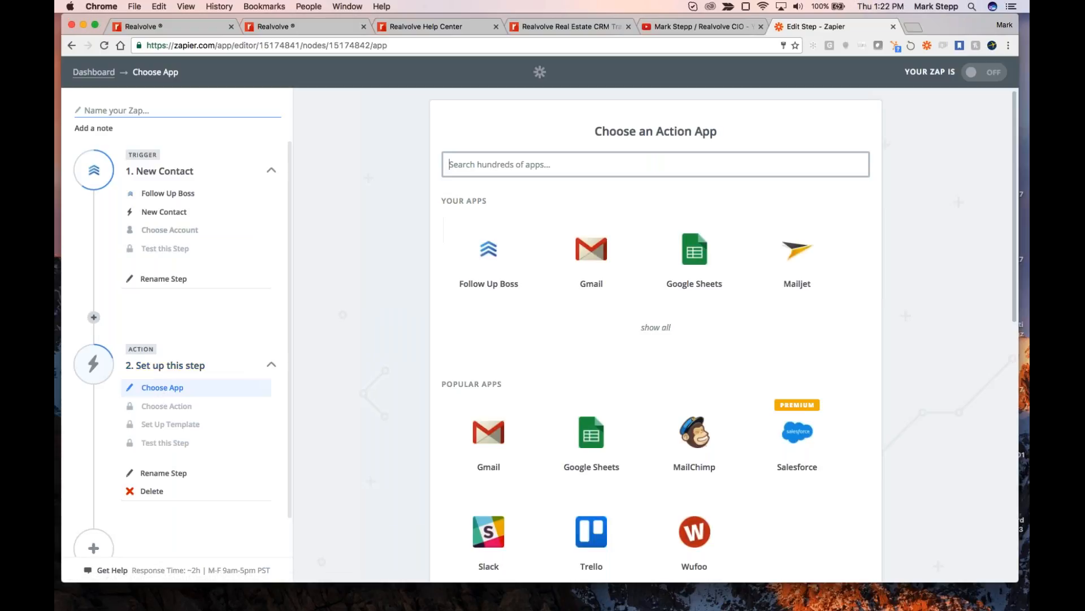
text(real)
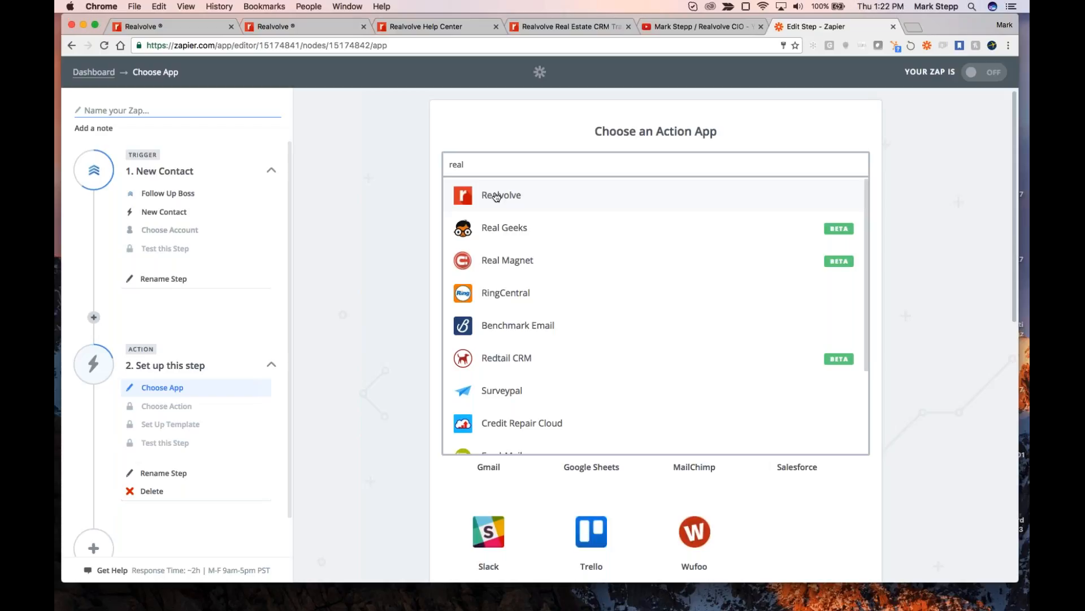
click(497, 197)
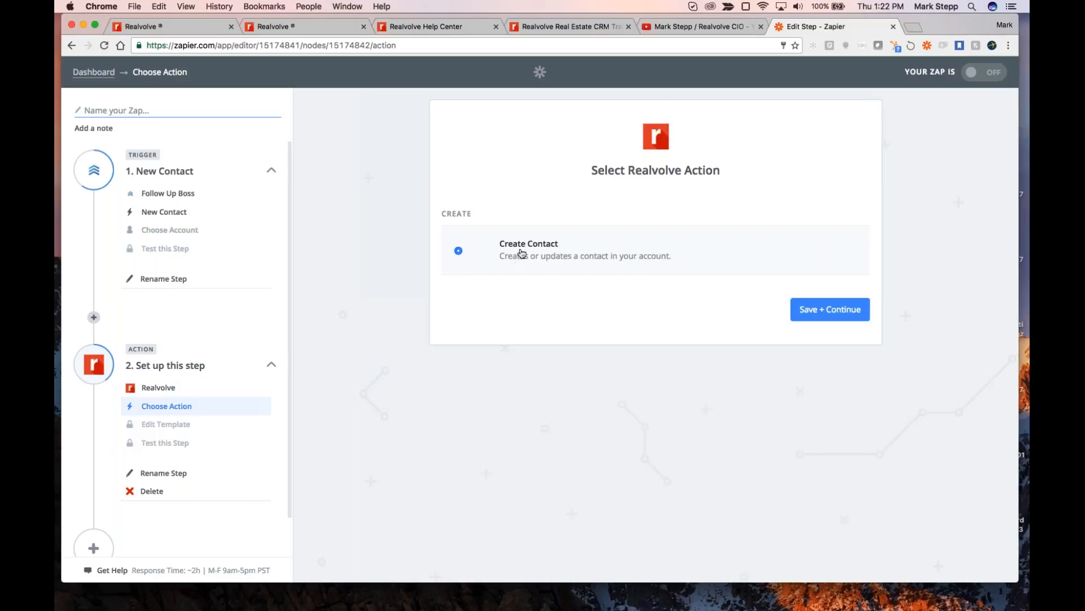
click(826, 317)
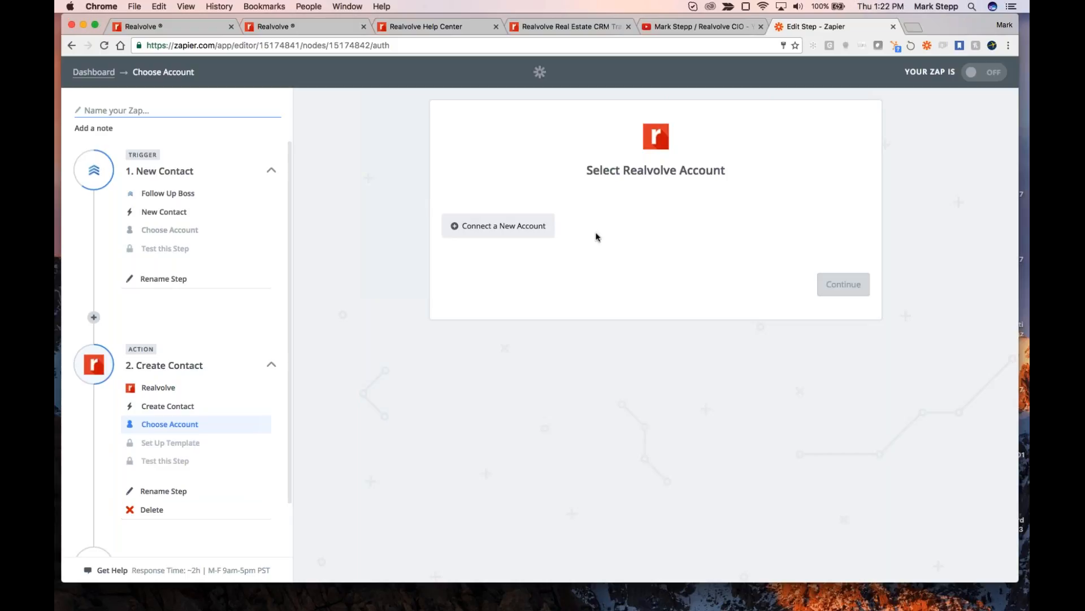
- Start connecting a Realvolve account, and switch to Realvolve to copy the Zapier API key from its Integrations settings
click(502, 233)
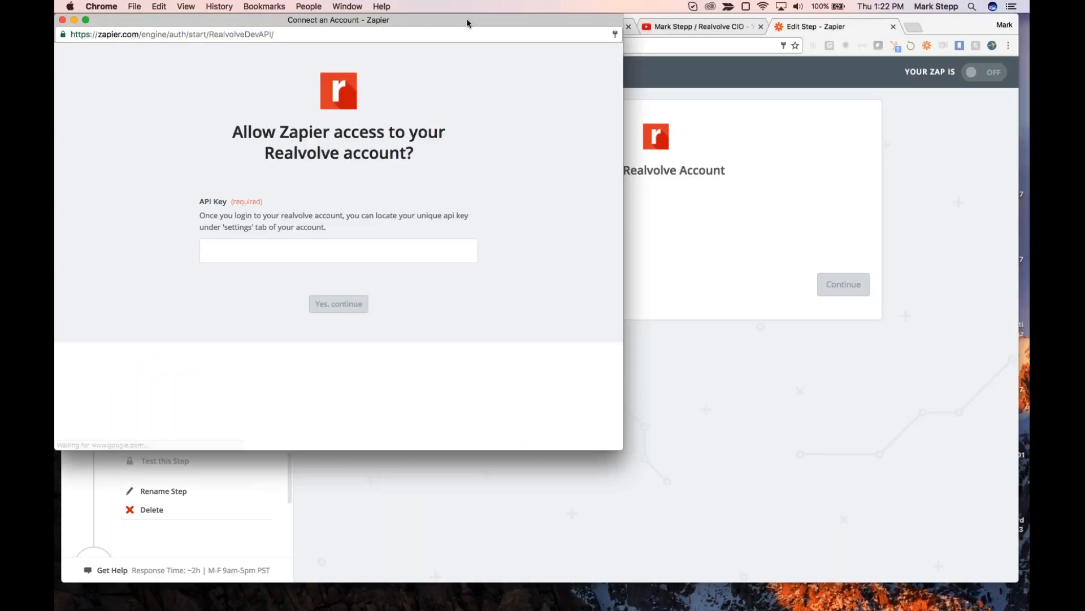
drag(468, 23, 547, 113)
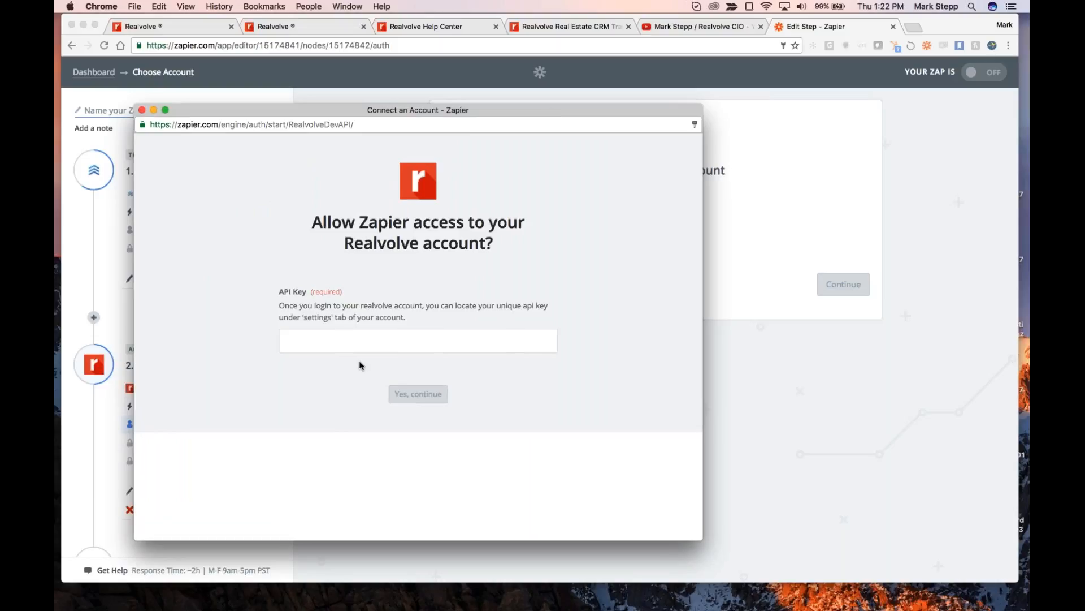
click(302, 30)
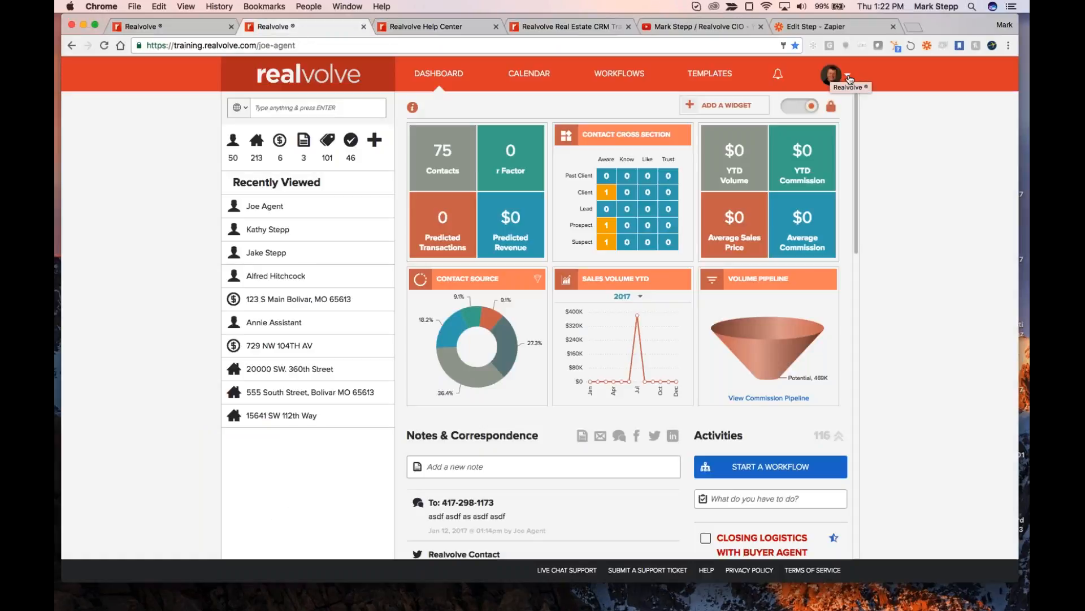
click(849, 79)
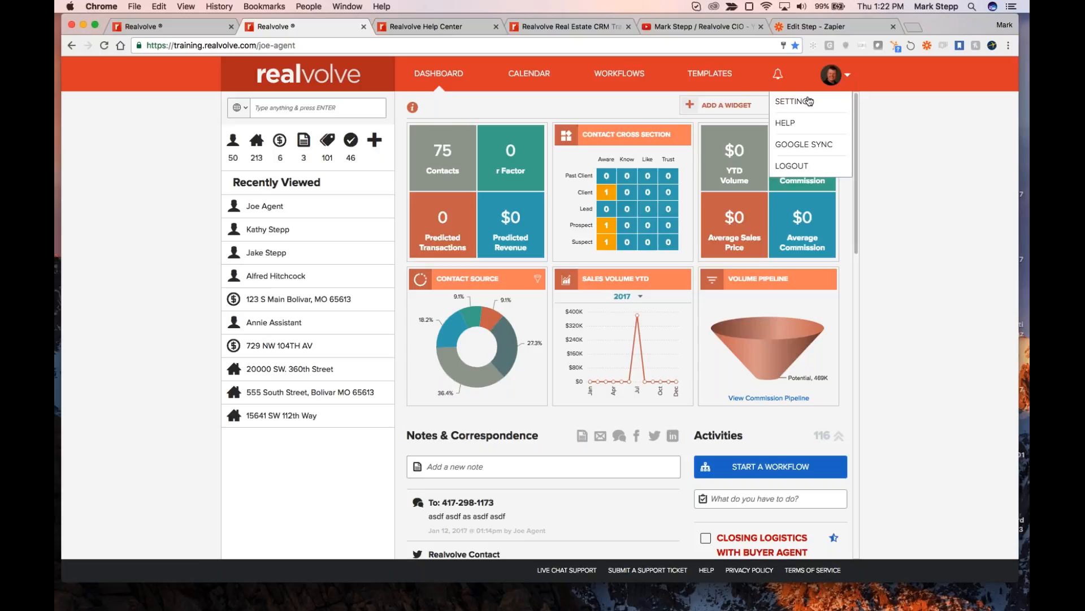
click(807, 102)
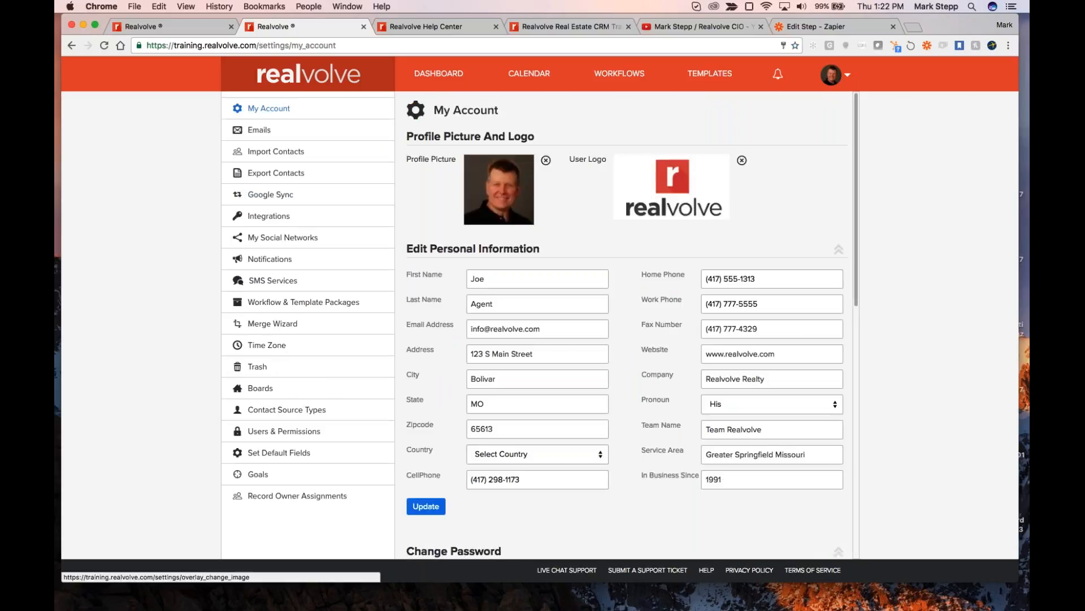
click(278, 221)
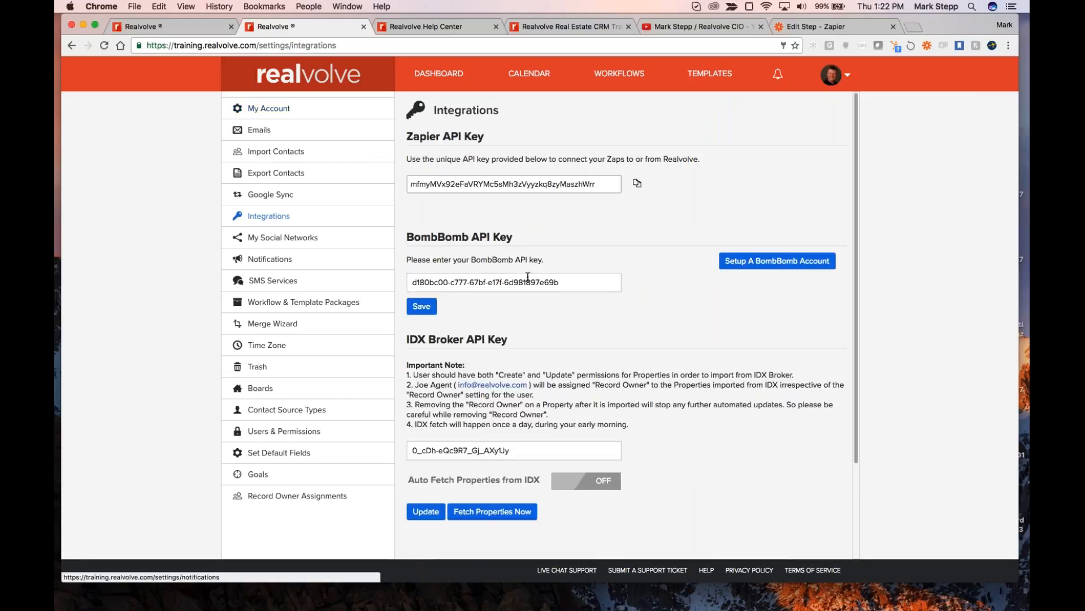
click(597, 178)
click(405, 179)
click(423, 184)
click(638, 182)
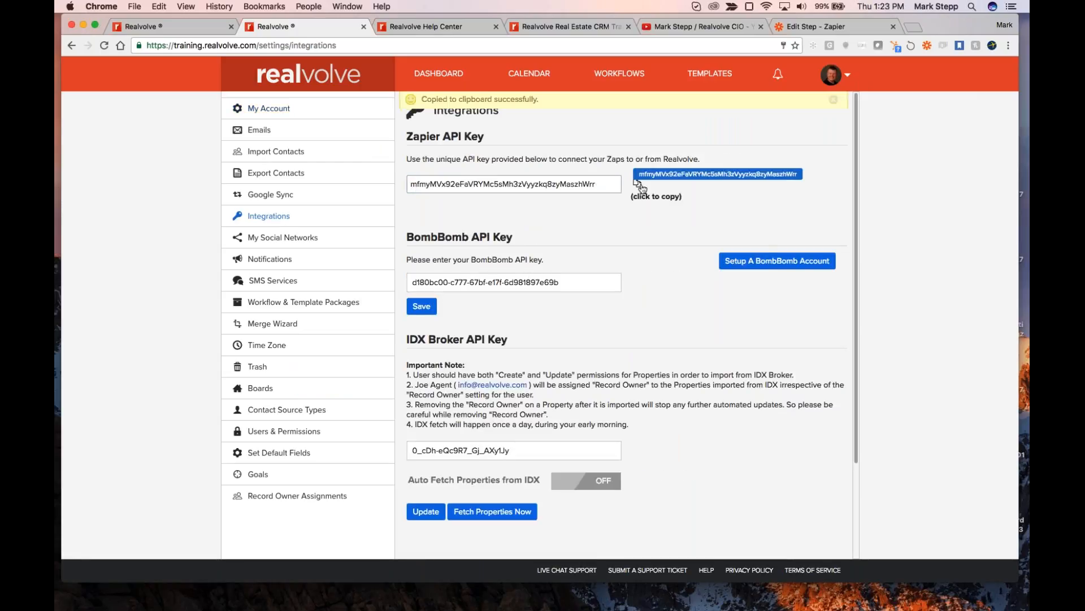
- Switch back to Zapier and connect a new Realvolve account by pasting the copied API key, keeping the default account name
click(847, 21)
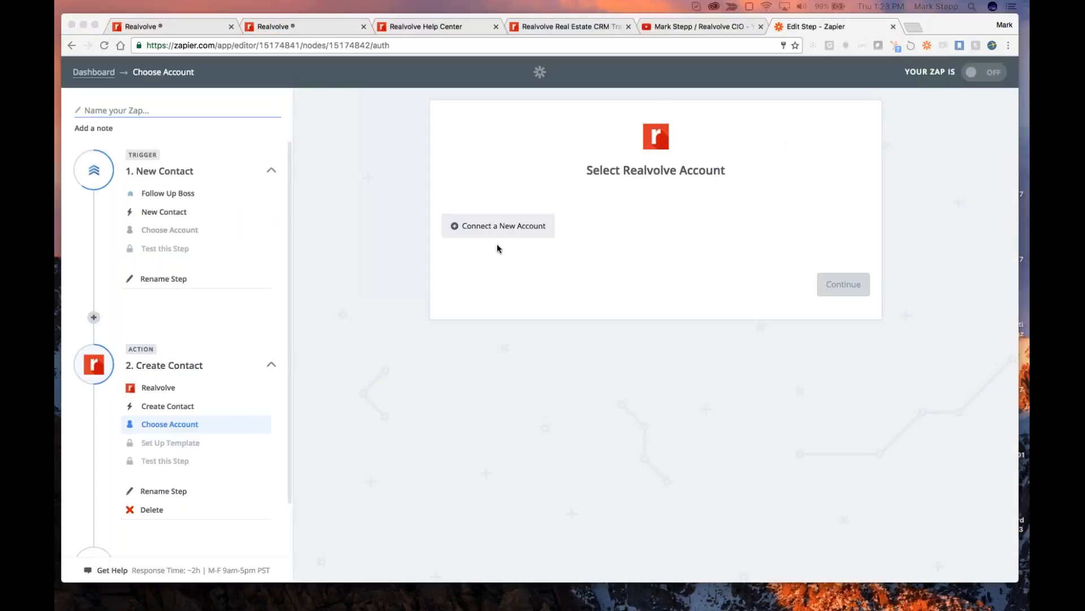
click(492, 229)
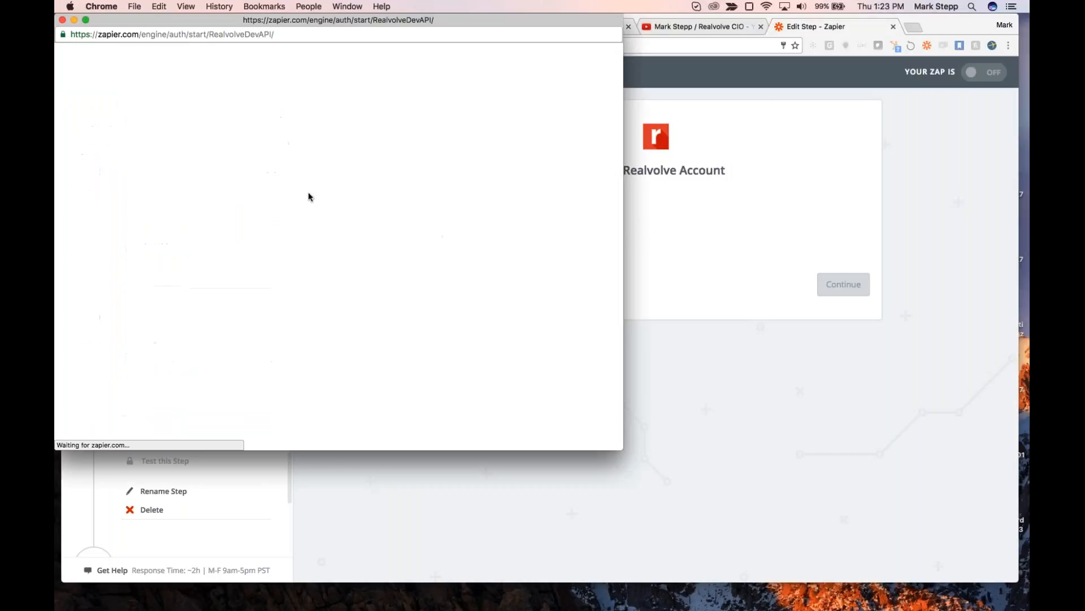
click(310, 250)
key(super+v)
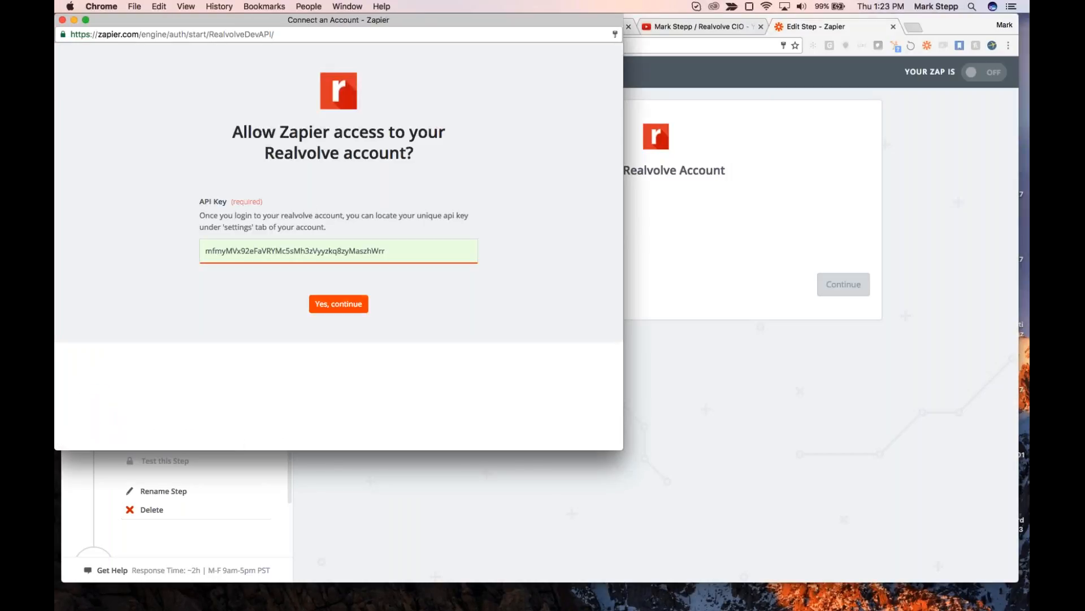
click(339, 304)
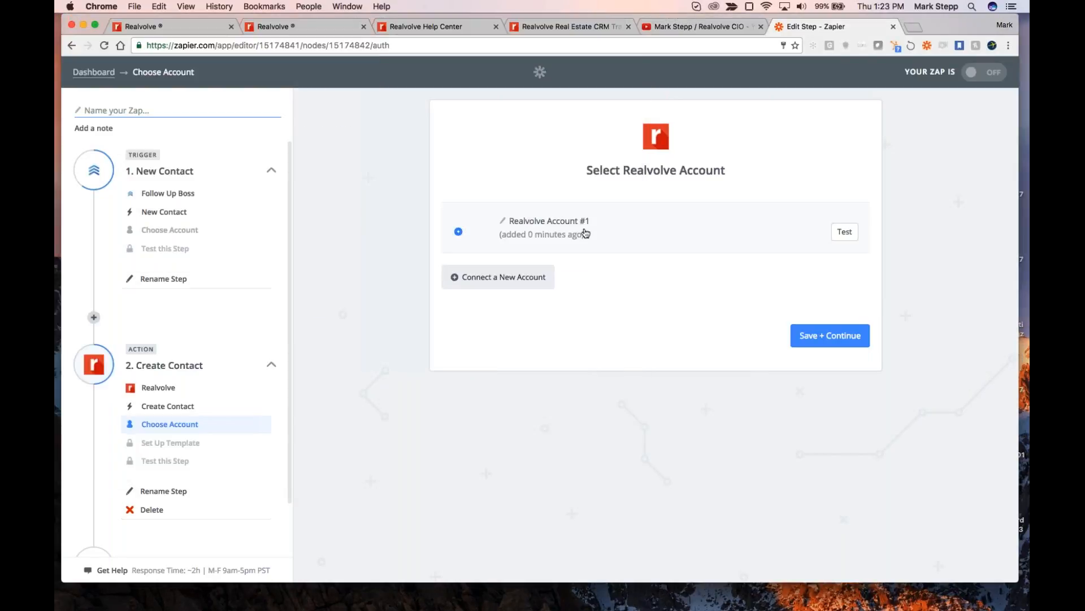
click(504, 224)
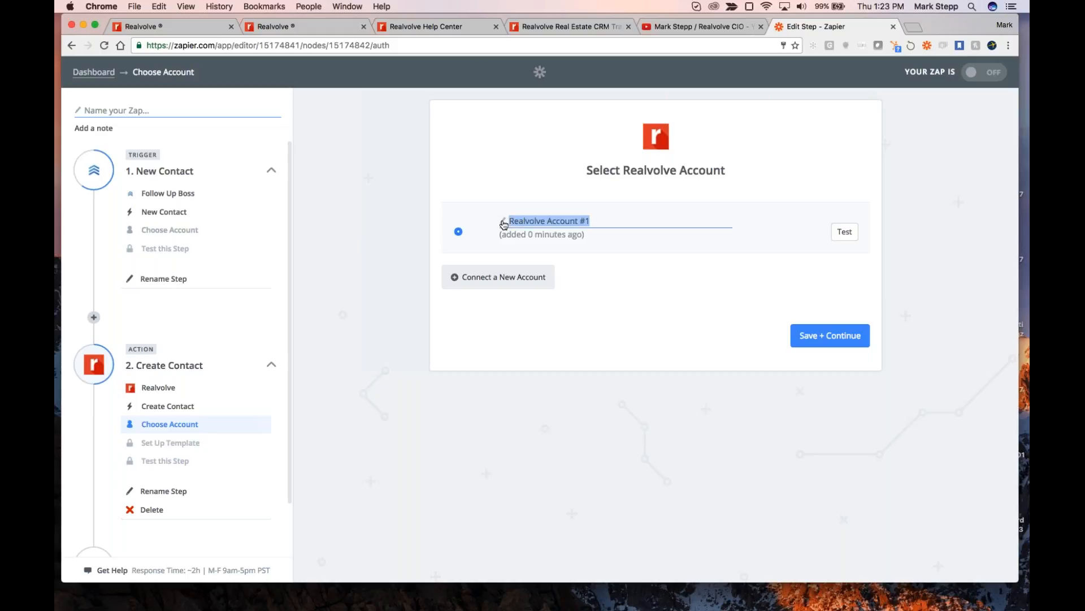
key(Return)
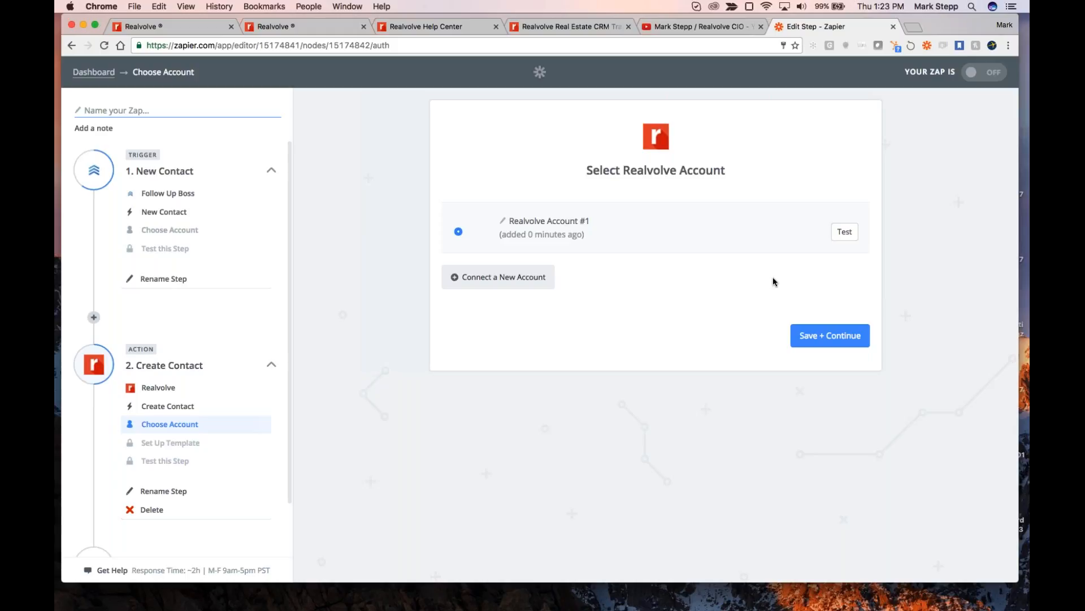
- Test the connected Realvolve account, save it, and continue to the Create Contact template
click(846, 233)
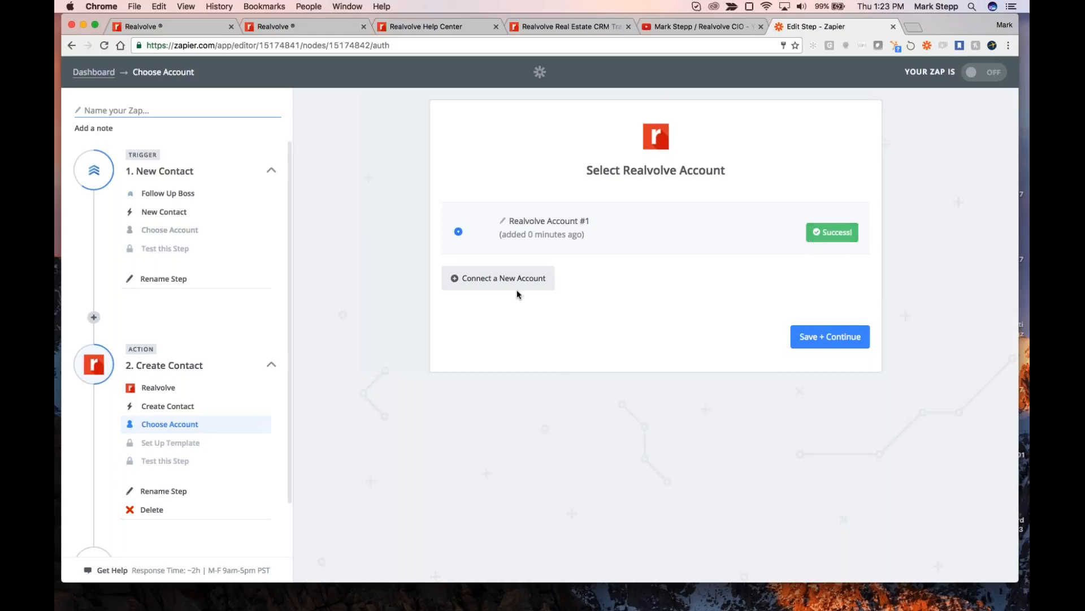
click(823, 342)
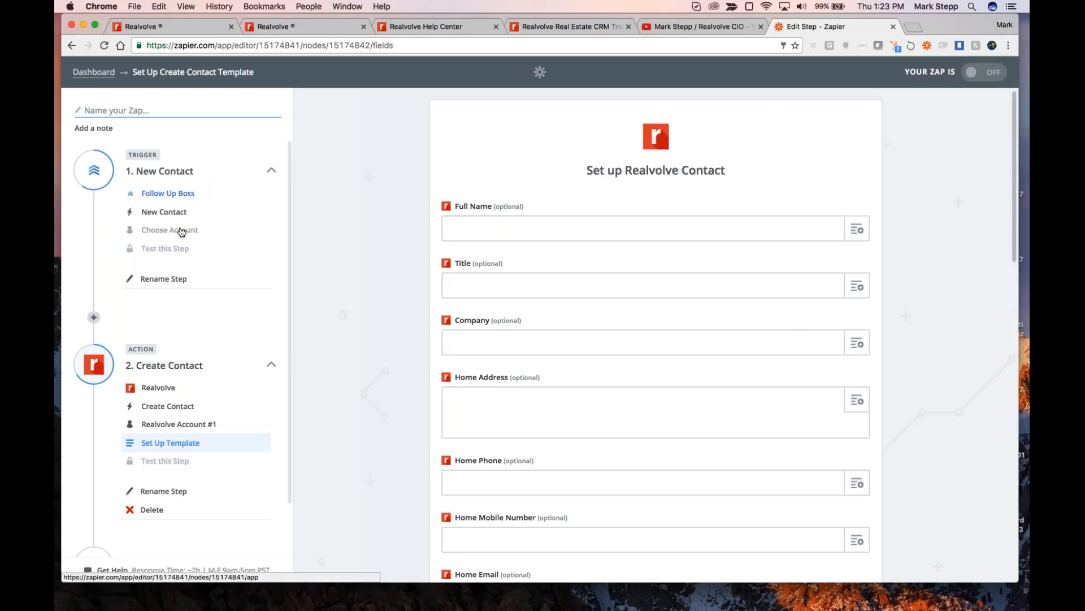
- Fill the Full Name field with the New Contact trigger's Metadata Offset and Metadata Limit values as example mappings
click(864, 231)
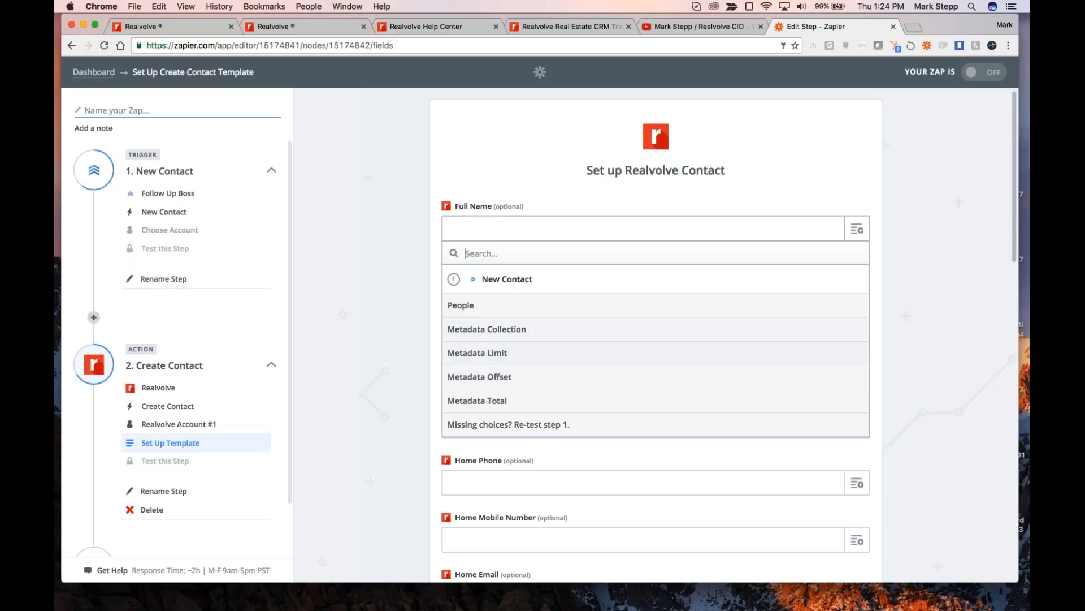
key(Escape)
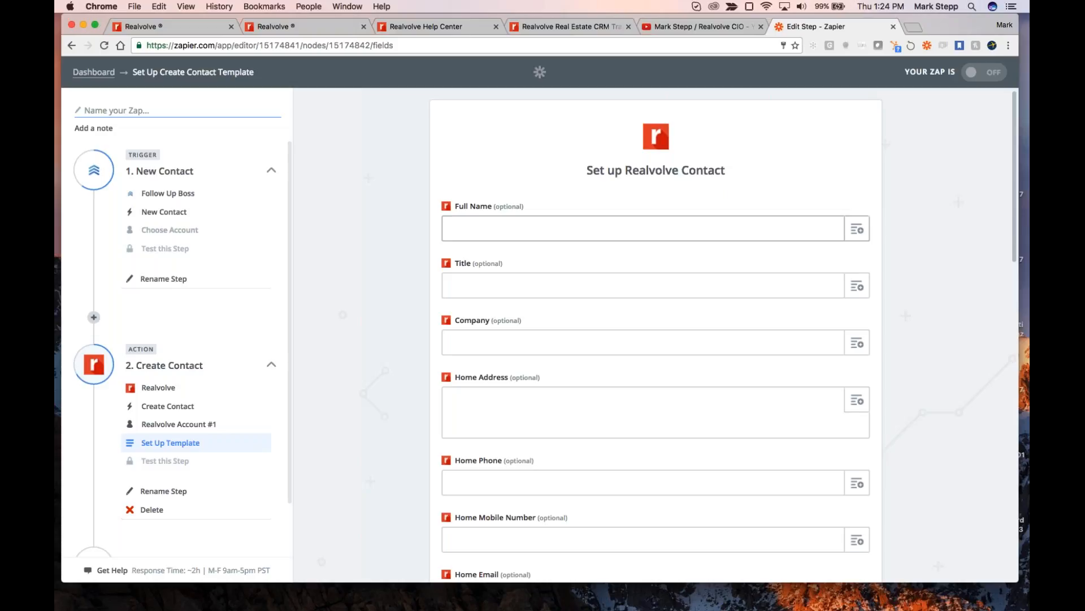
click(857, 229)
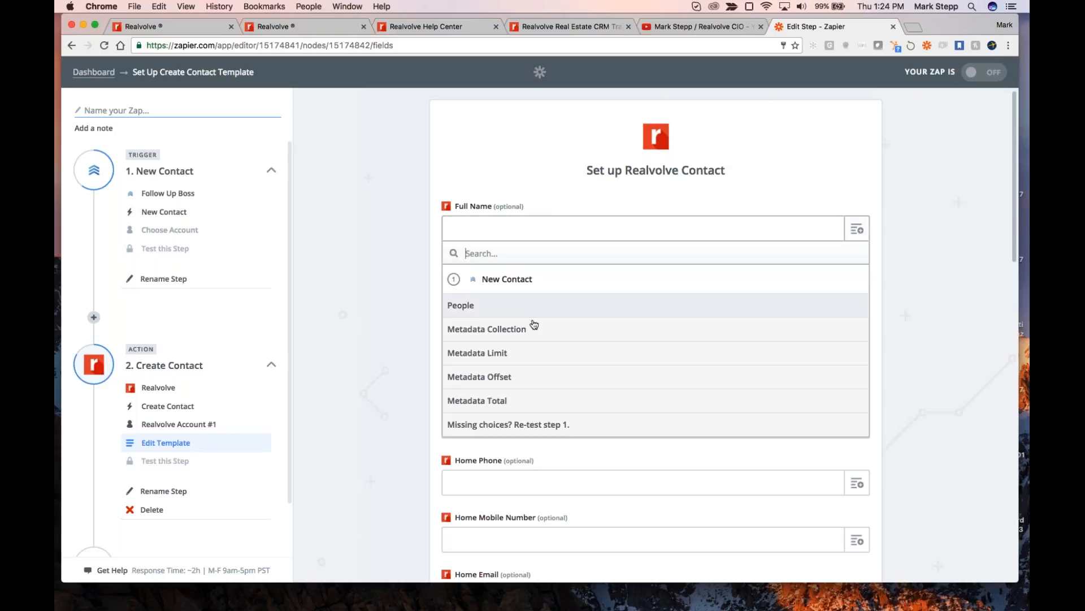
click(515, 377)
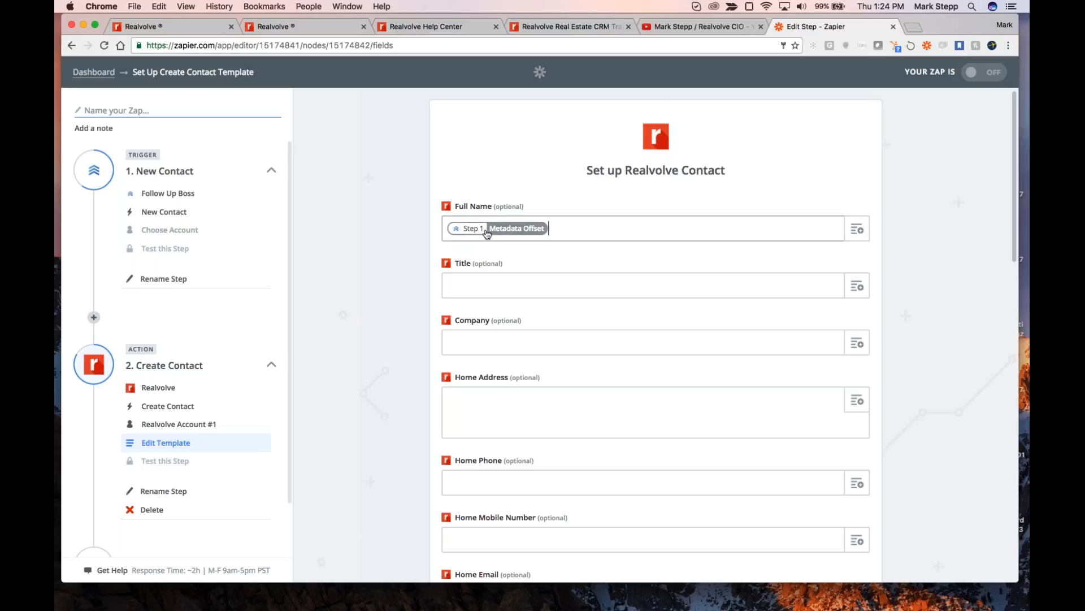
click(857, 229)
click(516, 352)
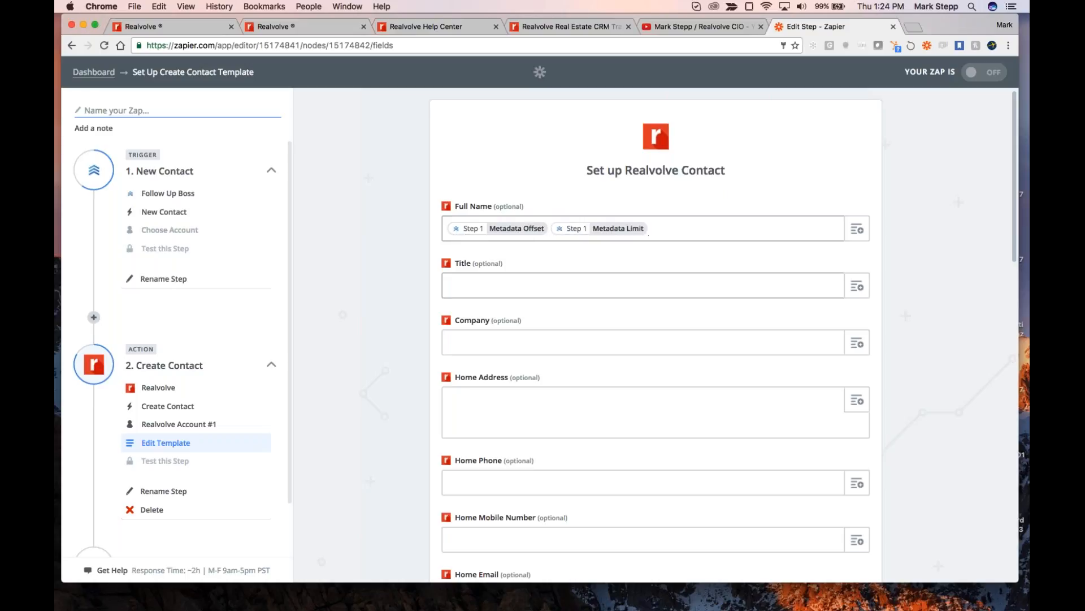
- Add FUB to the Tags field after the existing tags, followed by the trigger's Metadata Collection value
scroll(656, 339, down, 5)
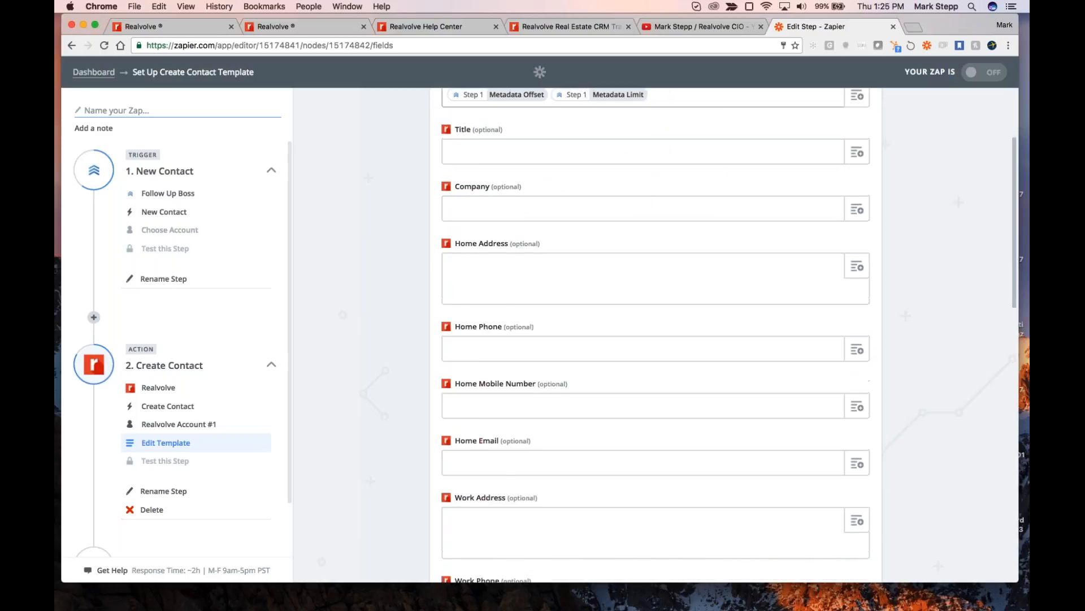
scroll(497, 286, down, 3)
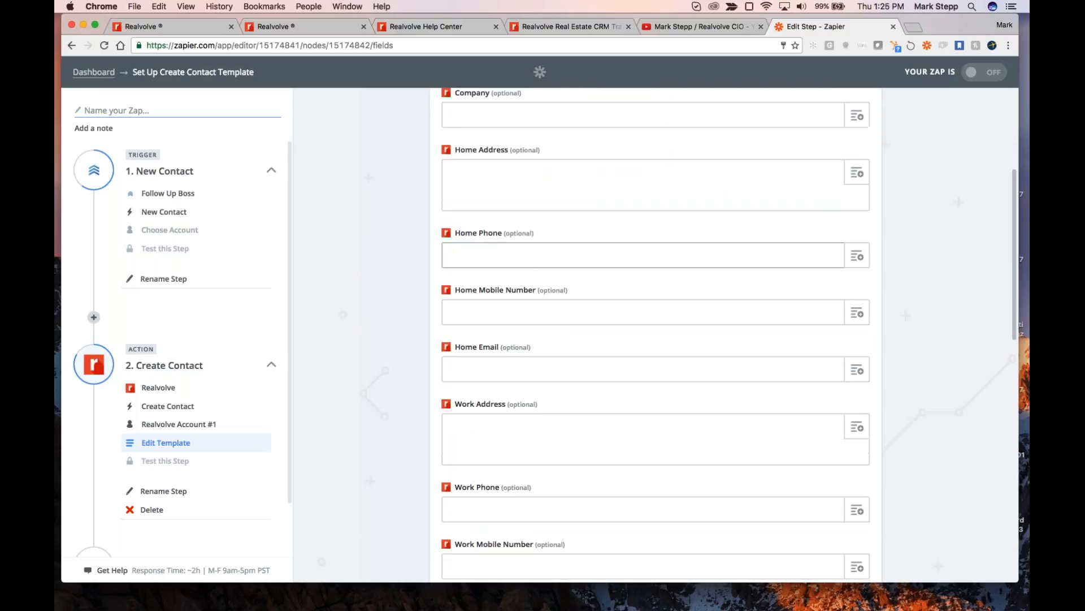
scroll(496, 288, down, 5)
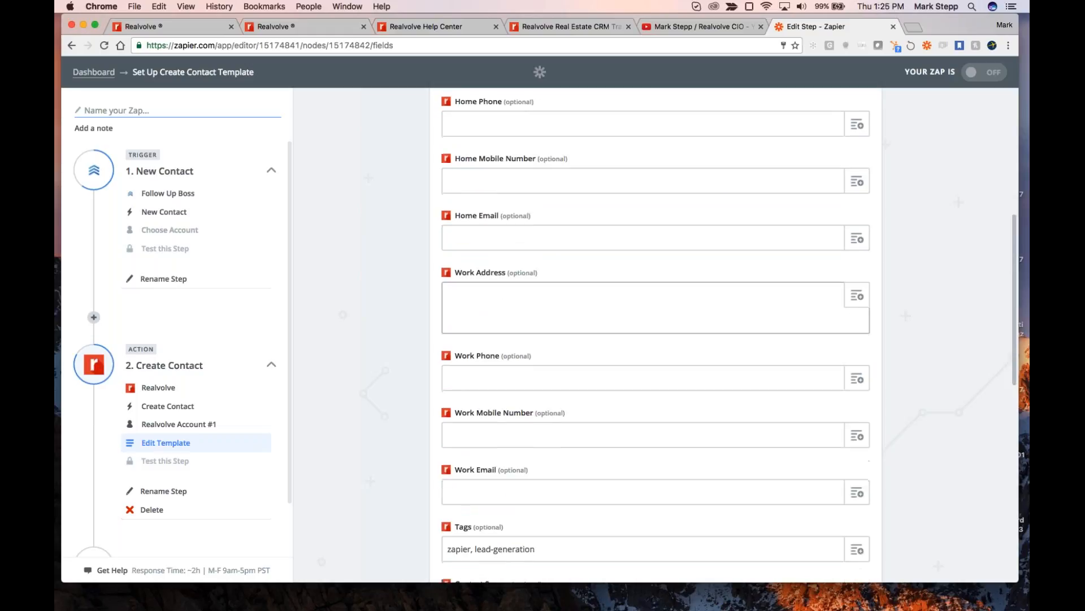
scroll(656, 336, down, 8)
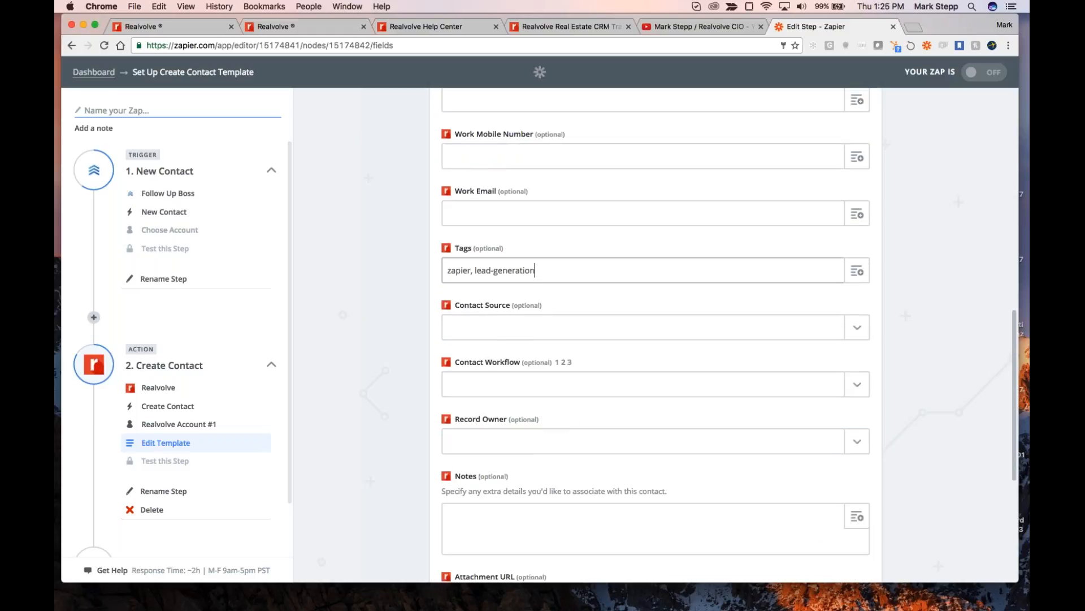
text(, FUB)
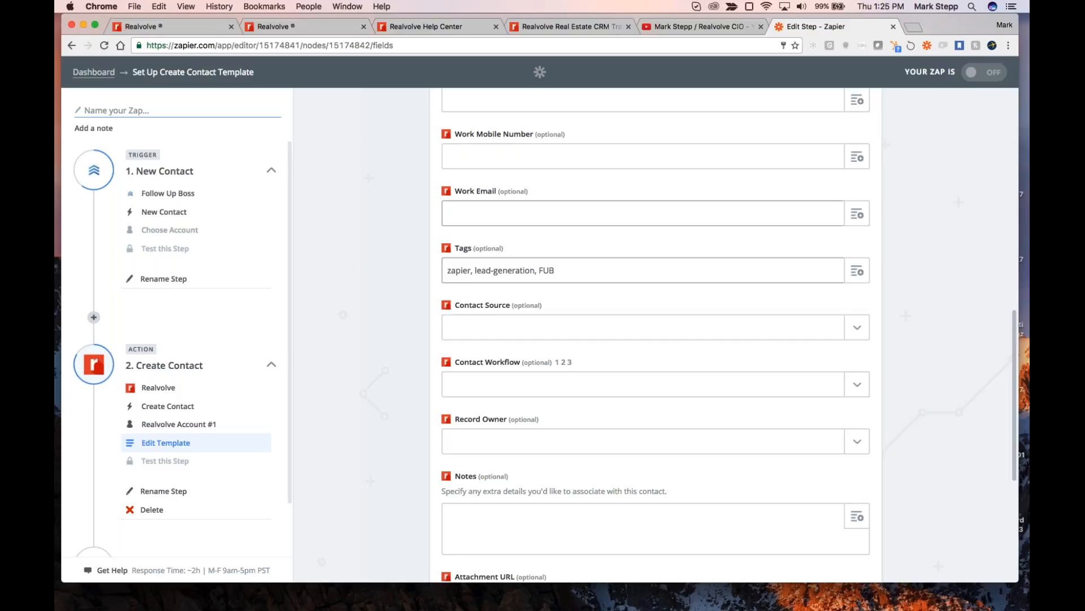
text(,)
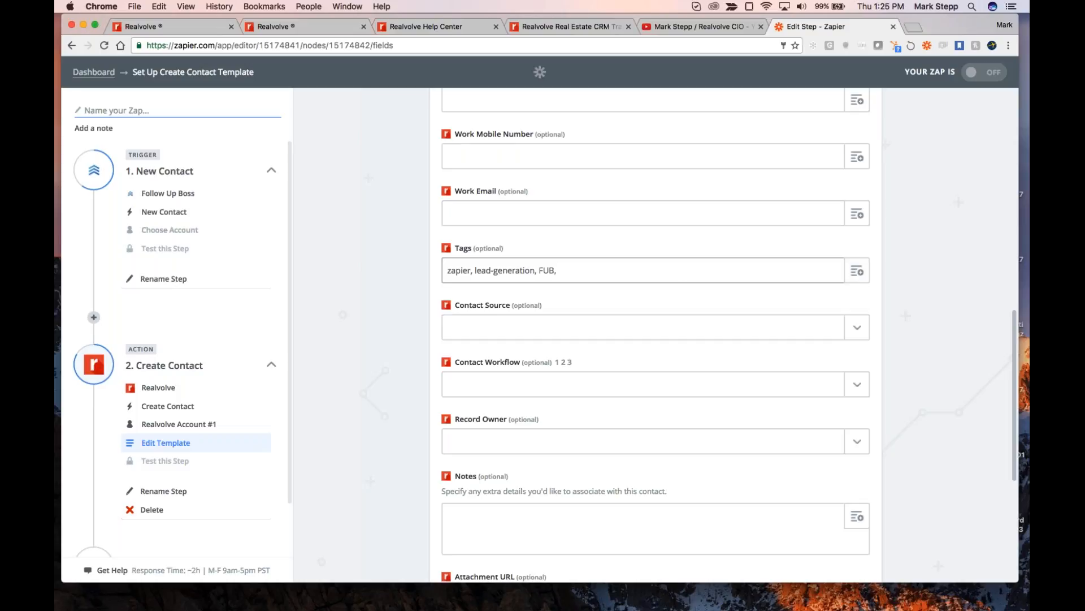
click(860, 272)
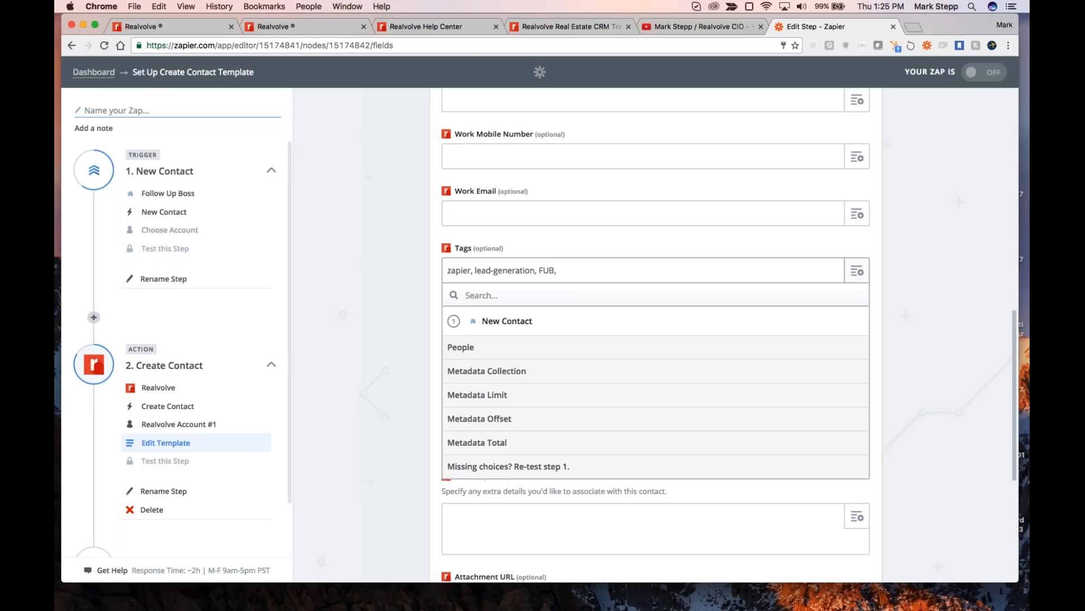
click(519, 371)
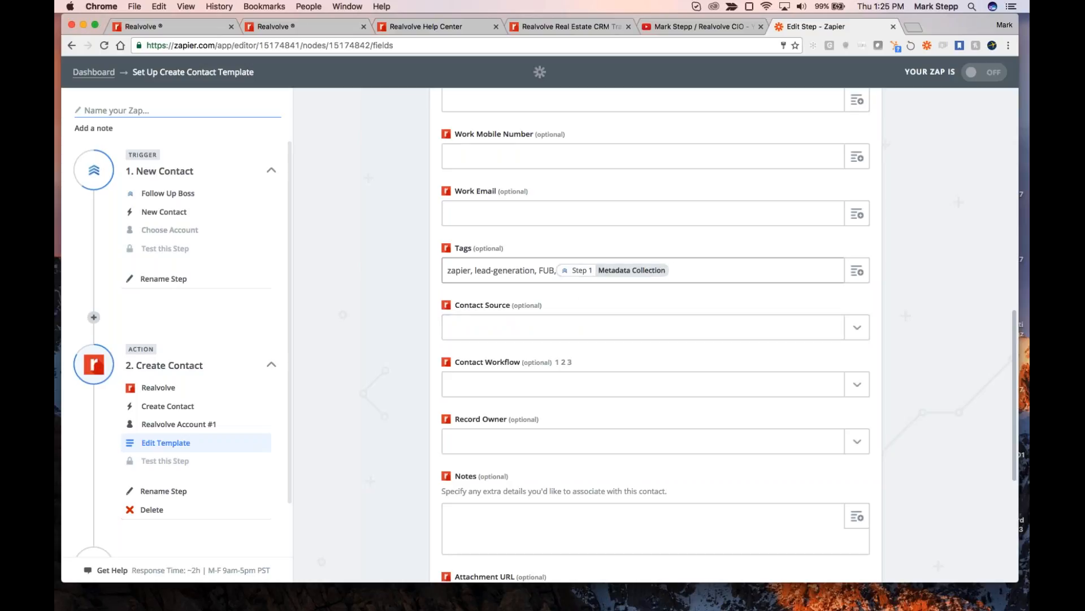
- Set the Contact Source to Web
click(862, 332)
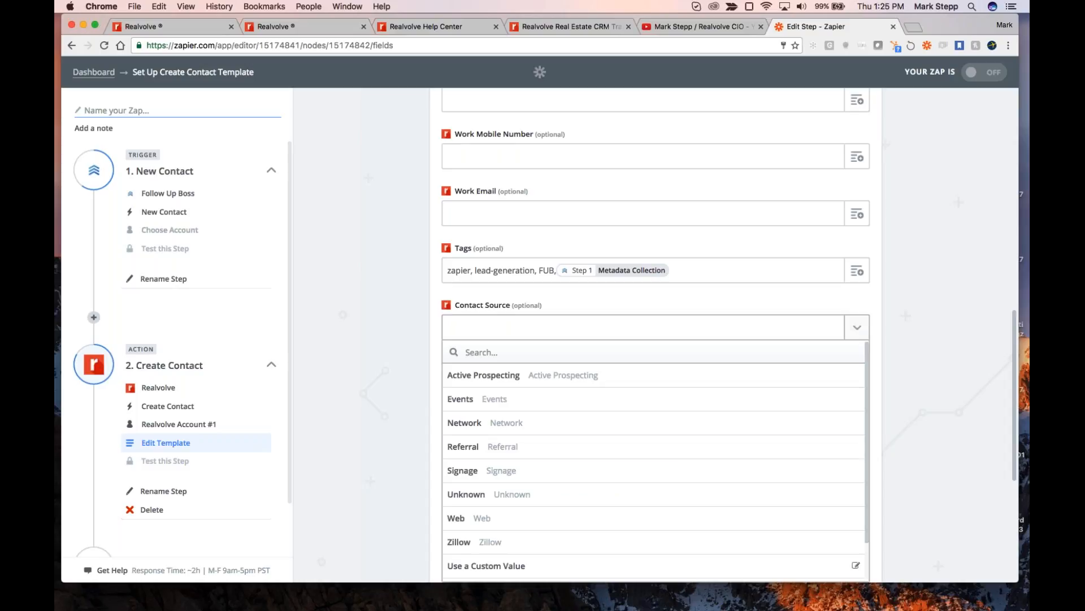
scroll(682, 467, down, 2)
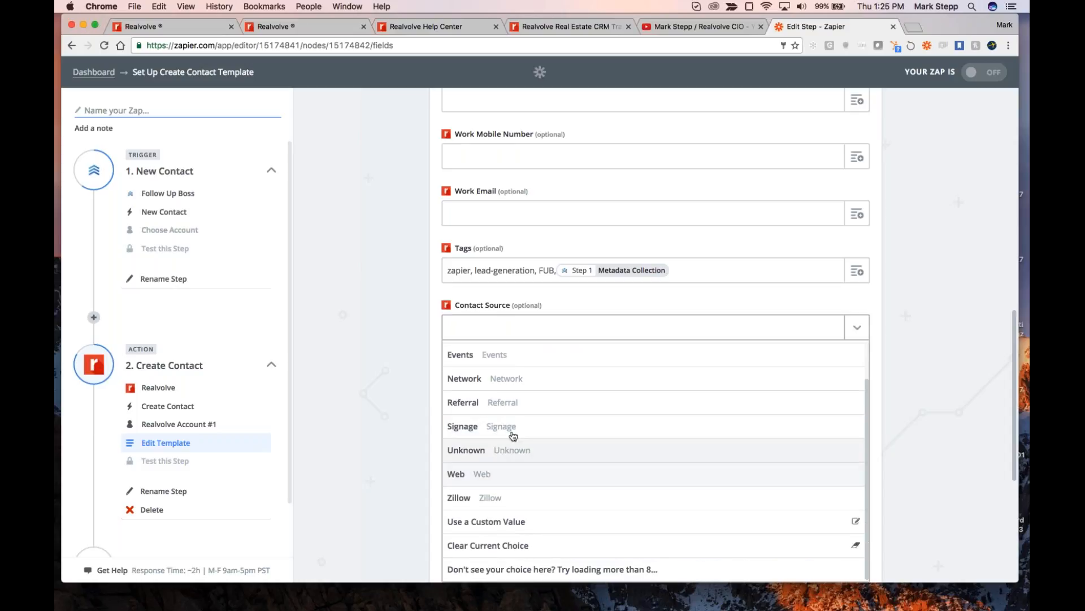
scroll(506, 411, up, 2)
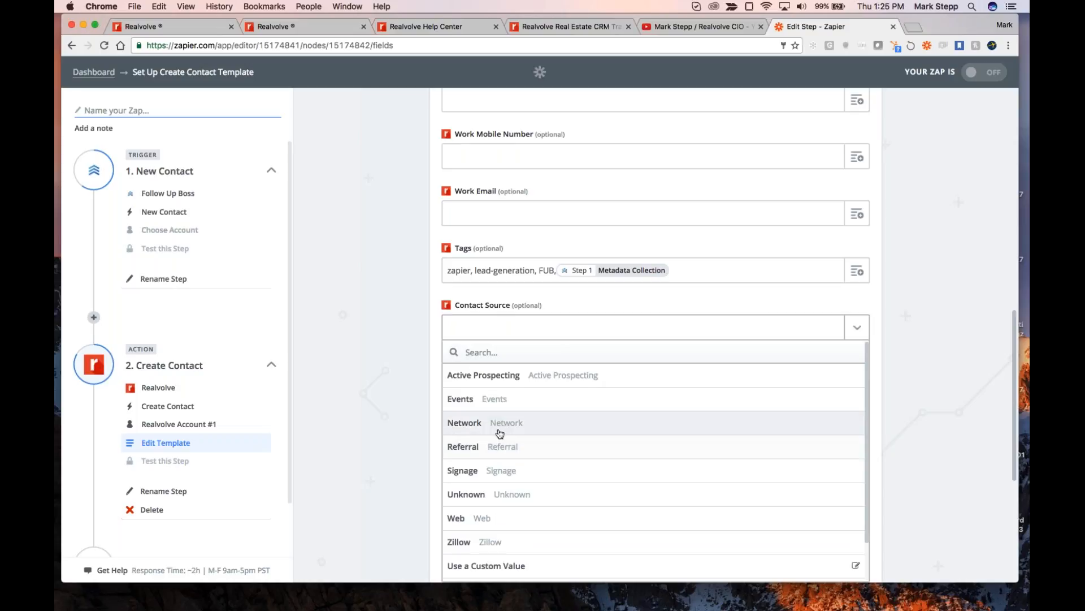
click(492, 518)
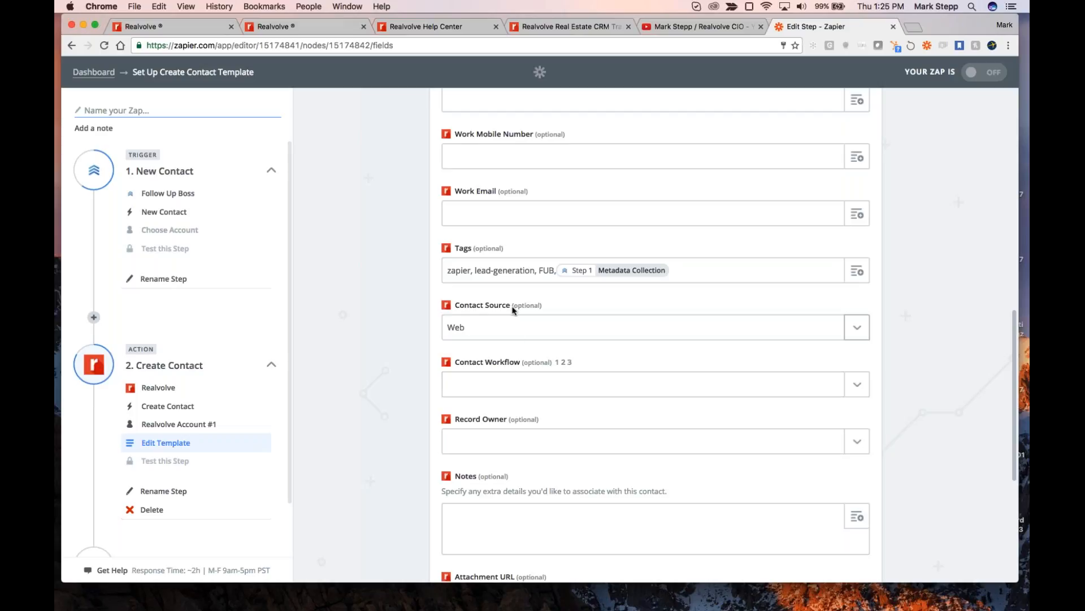
- Set the Contact Workflow to CSW: Buyer-Investor Homefinder Service
scroll(520, 305, down, 2)
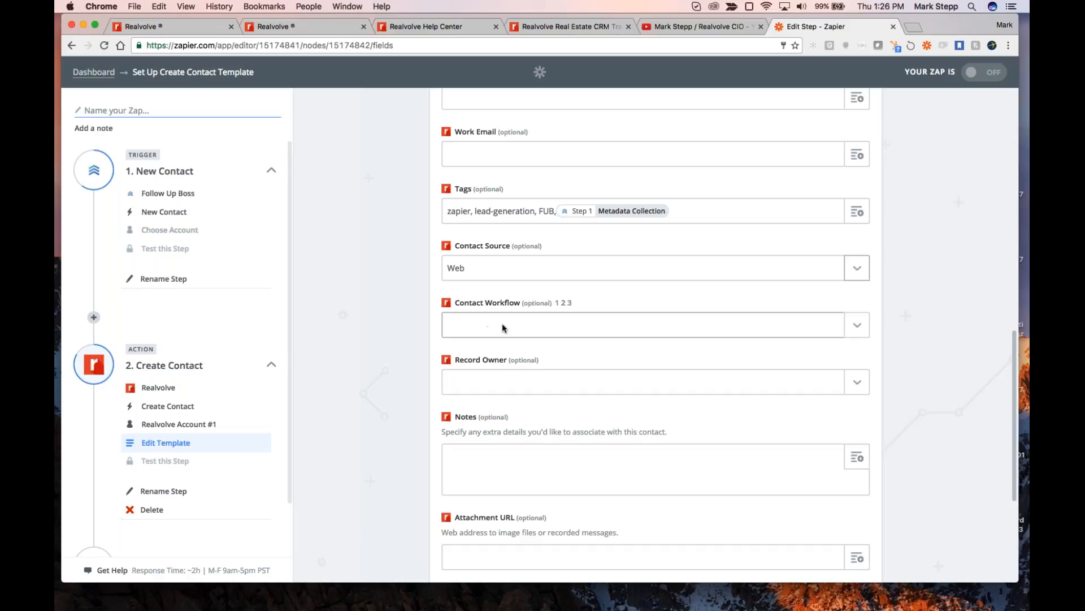
click(858, 326)
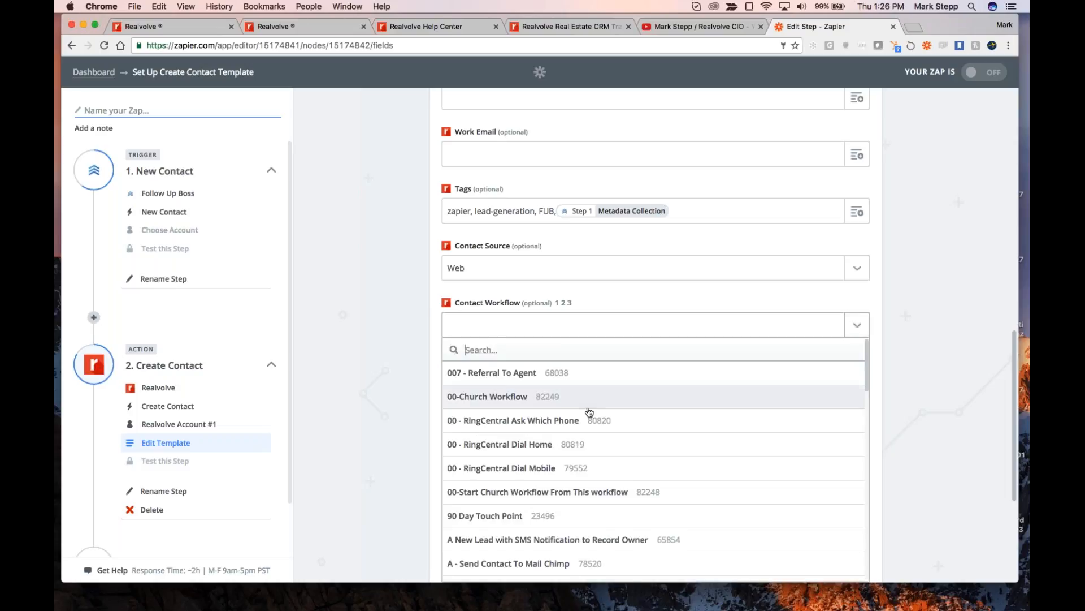
scroll(590, 411, down, 4)
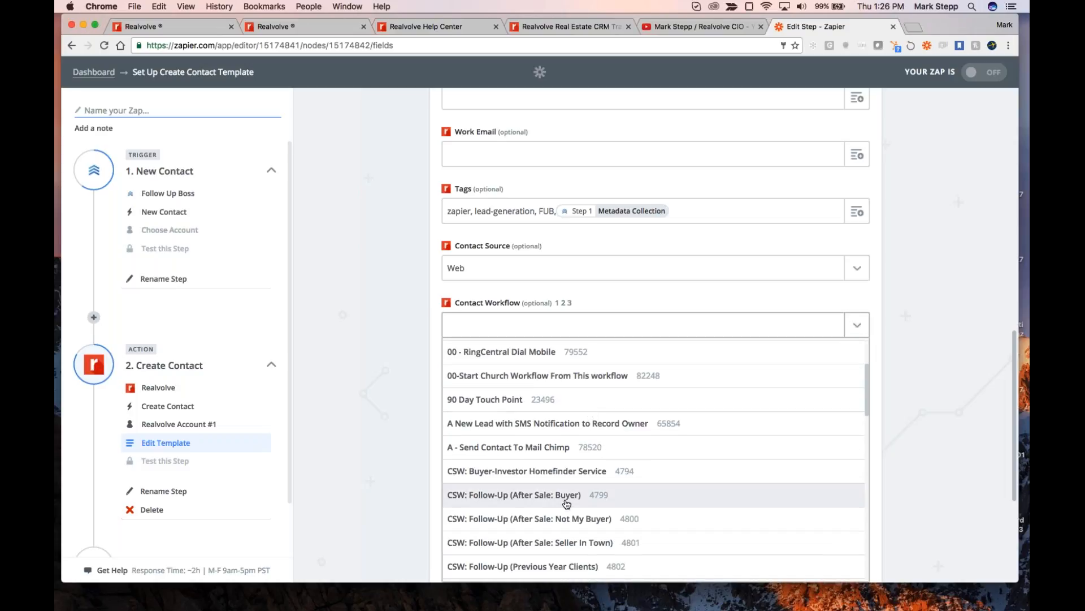
click(530, 481)
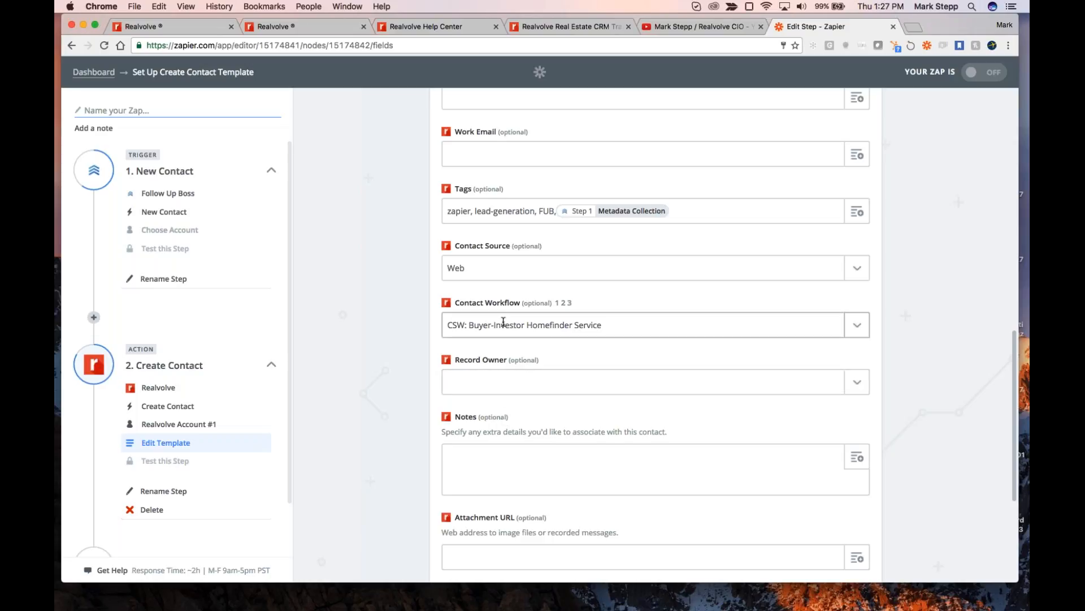
- Review the contact template fields and open the choices for Record Owner
scroll(509, 339, up, 10)
scroll(656, 339, up, 3)
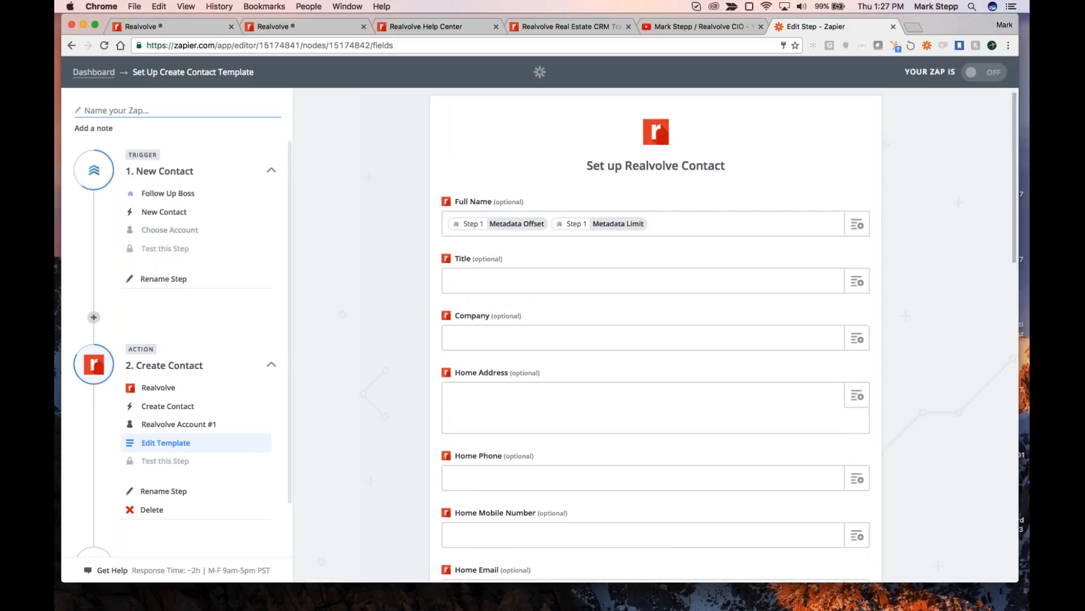
scroll(656, 339, down, 10)
scroll(552, 341, down, 6)
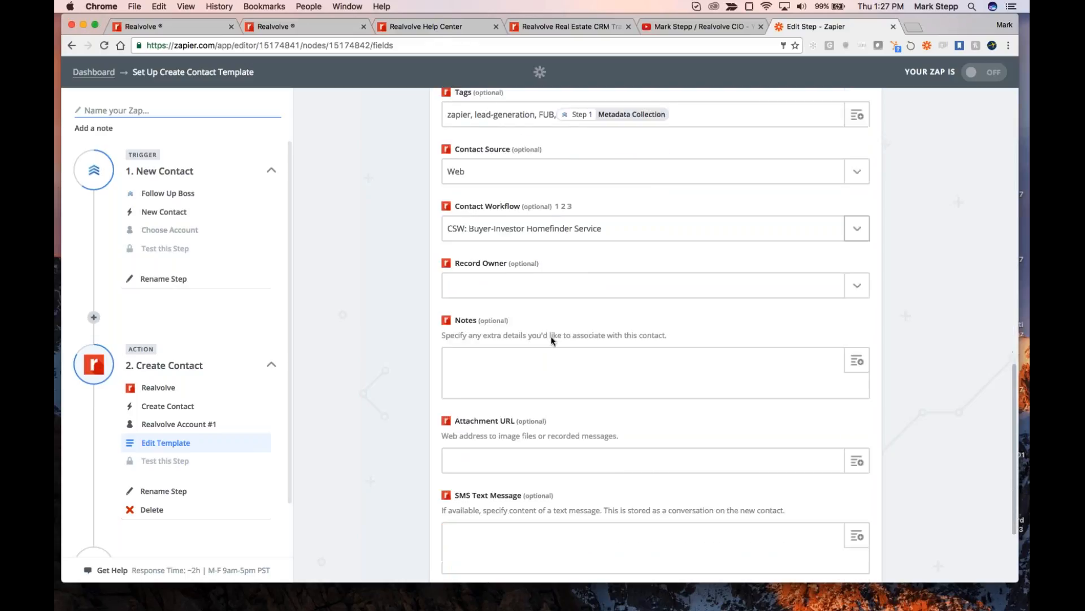
scroll(552, 340, up, 2)
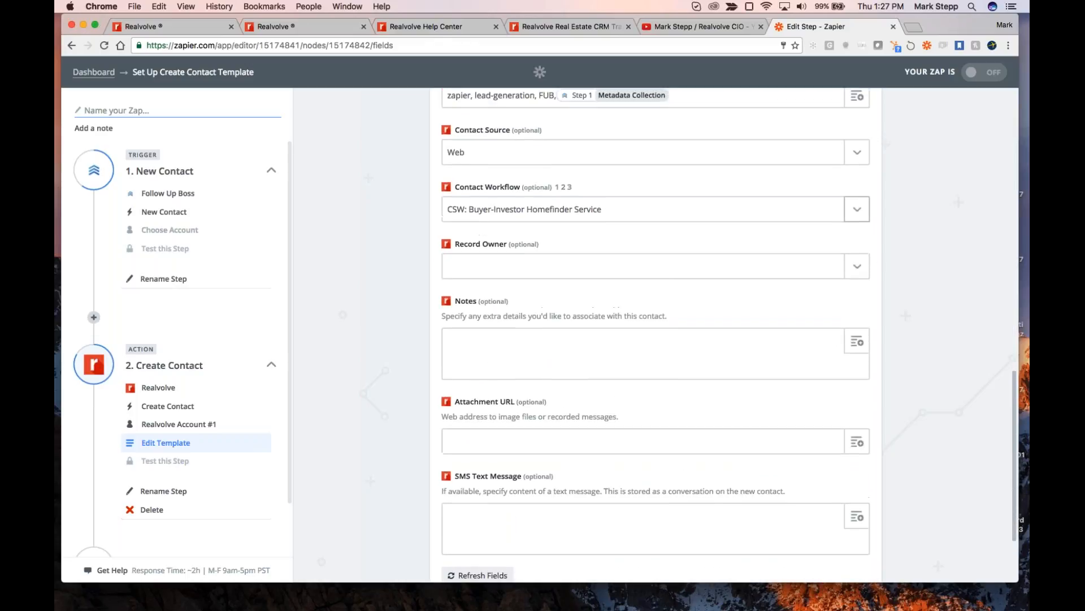
click(857, 266)
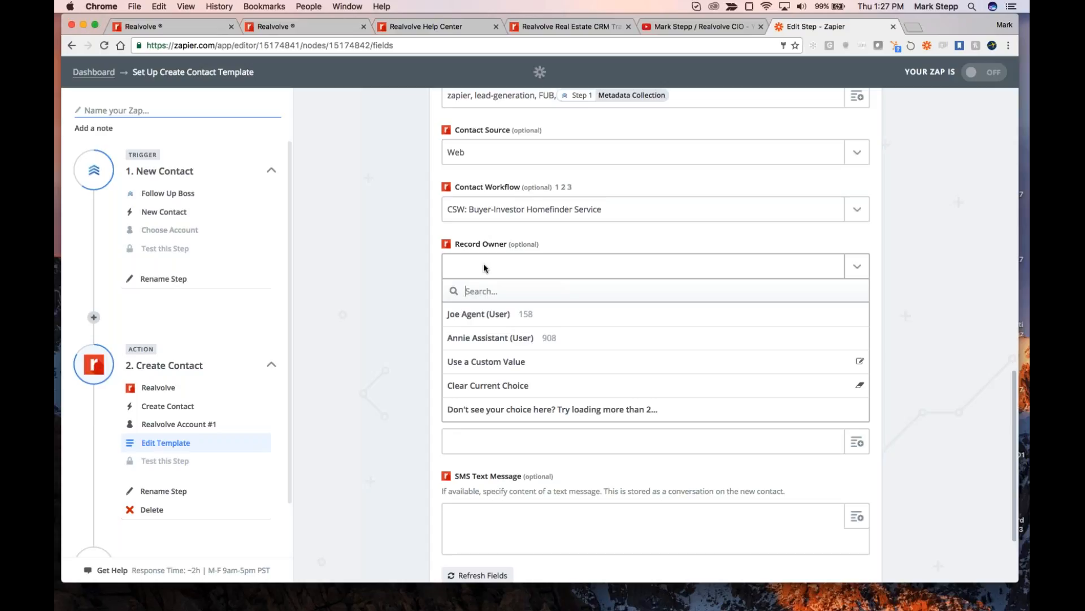
- Switch to the Realvolve training site and open the Adding Contacts class
click(586, 26)
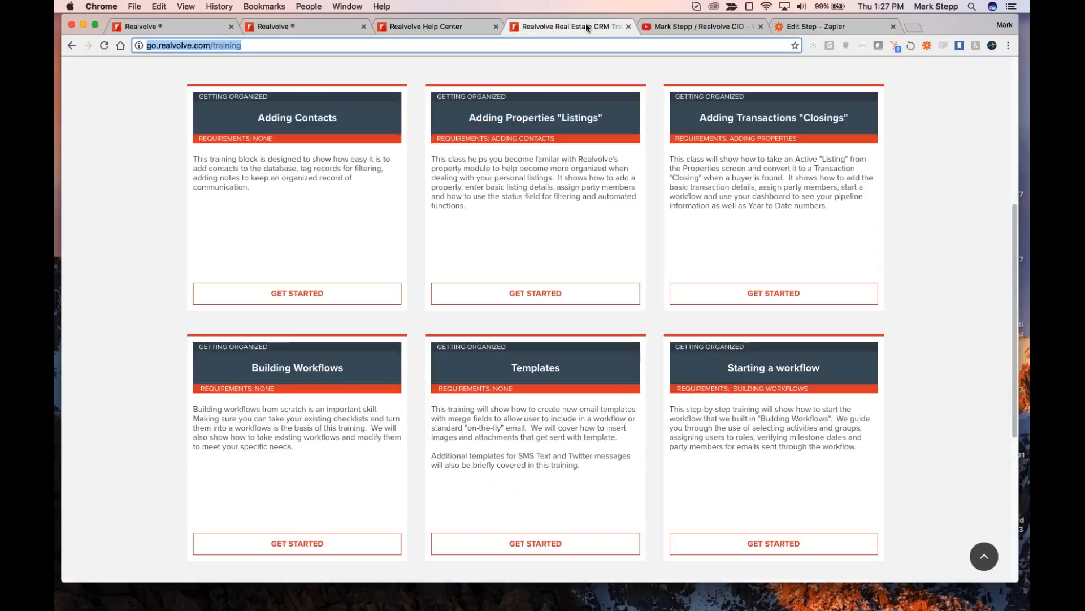
click(310, 294)
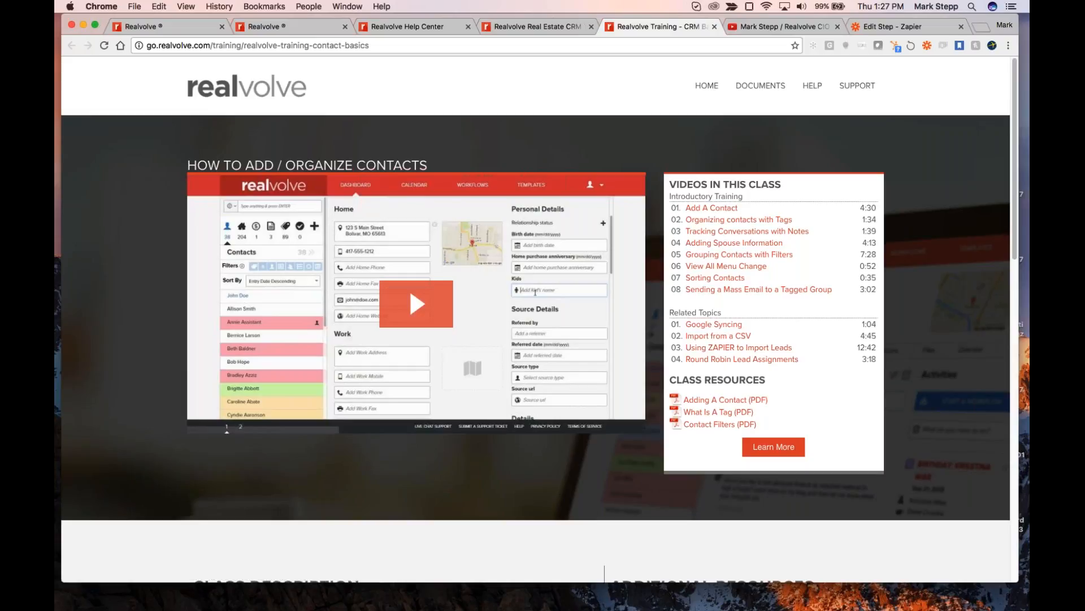
- Switch back to the Zapier editor and set the Record Owner to the agent user
click(905, 27)
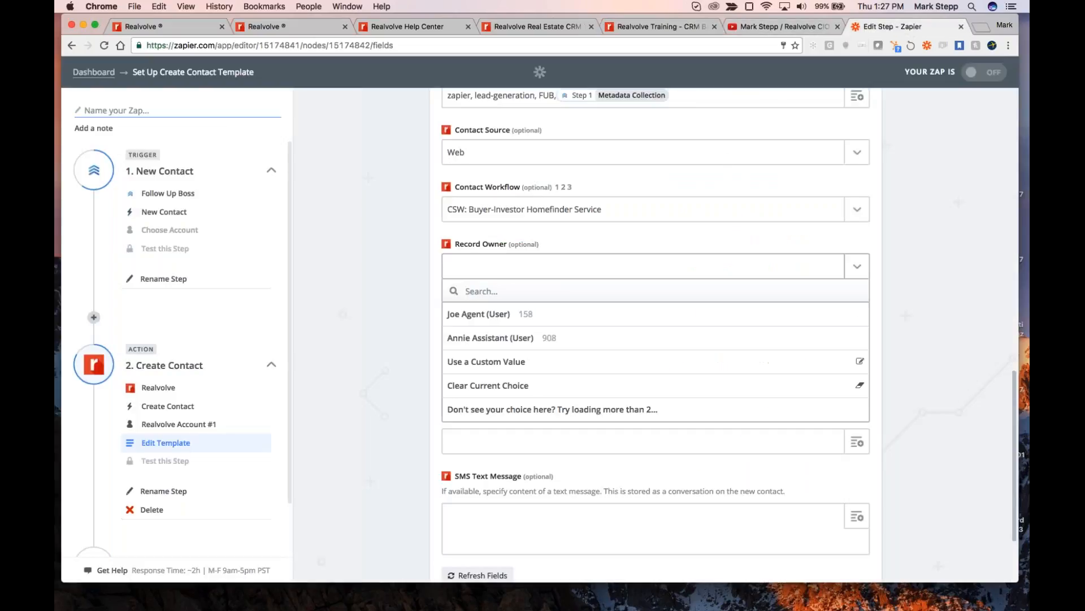
click(485, 314)
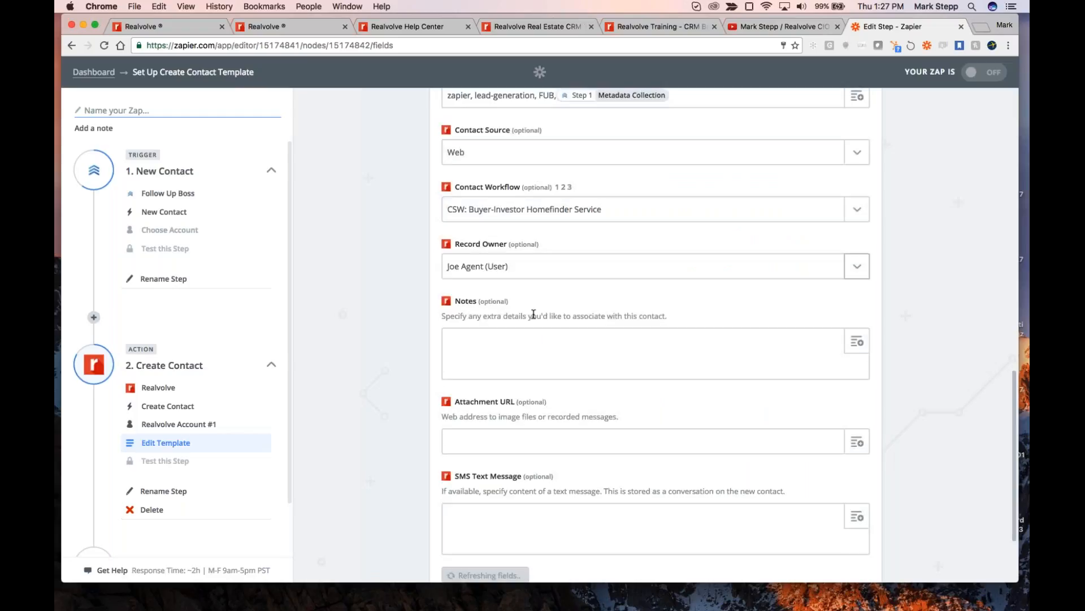
- Fill the Notes field with "Price Range:" followed by the trigger's Metadata Collection value
click(522, 332)
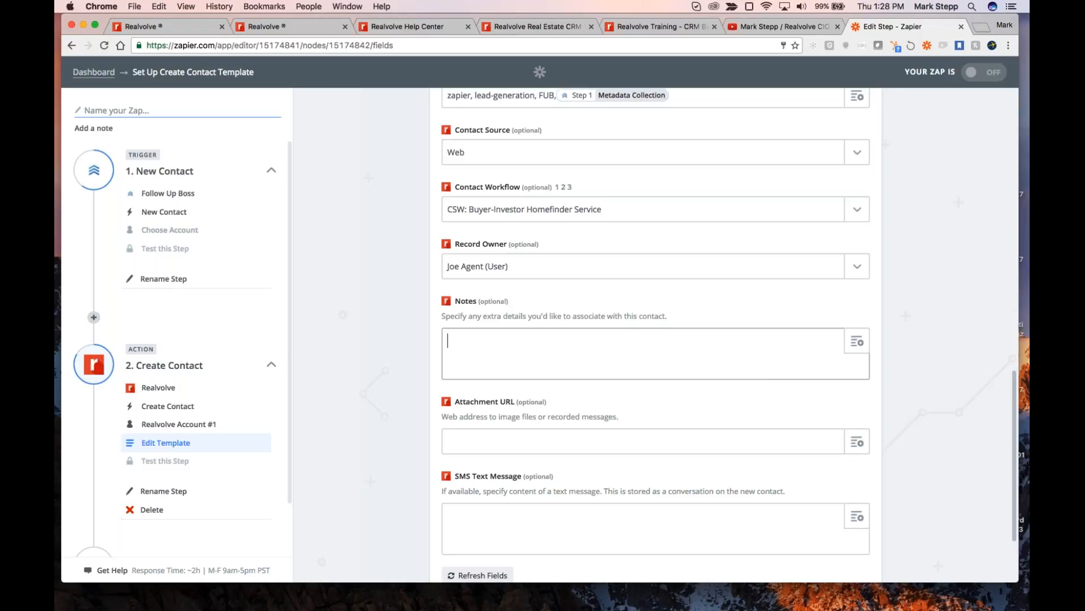
text(Price Range:)
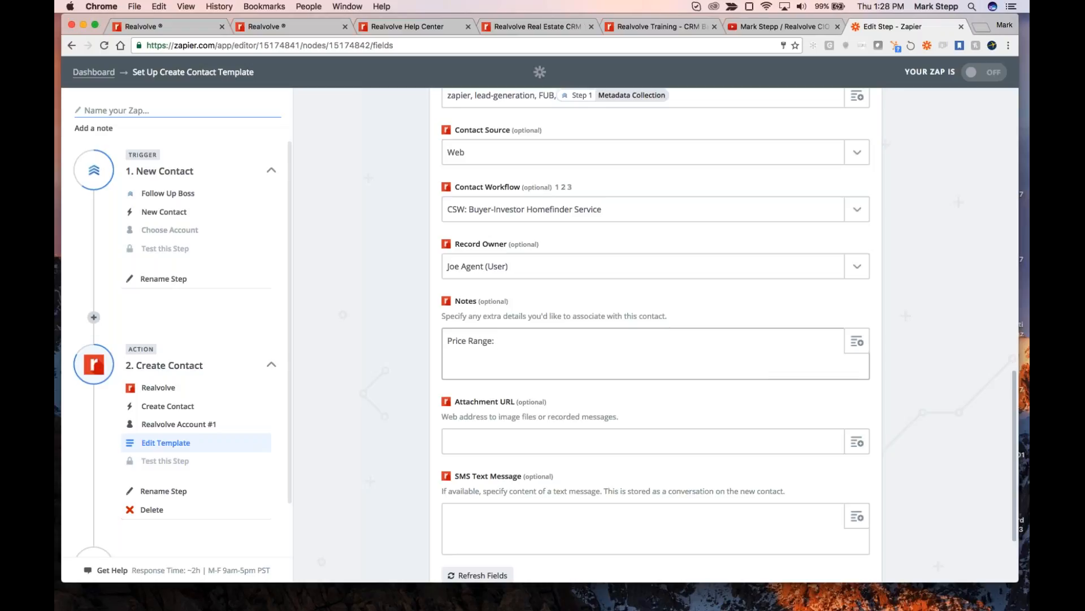
click(857, 342)
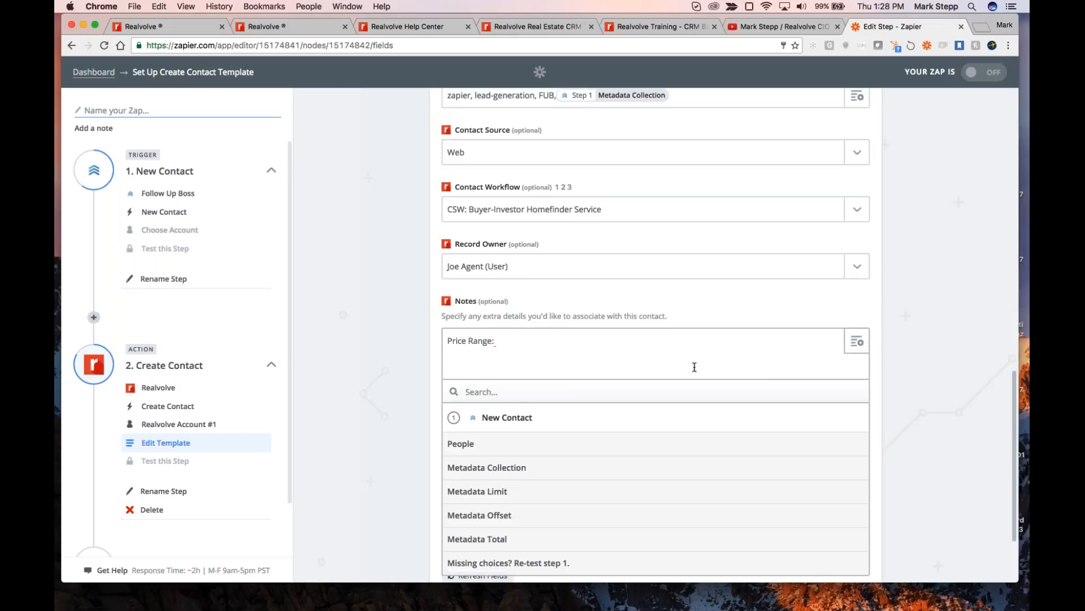
scroll(696, 367, down, 1)
click(555, 456)
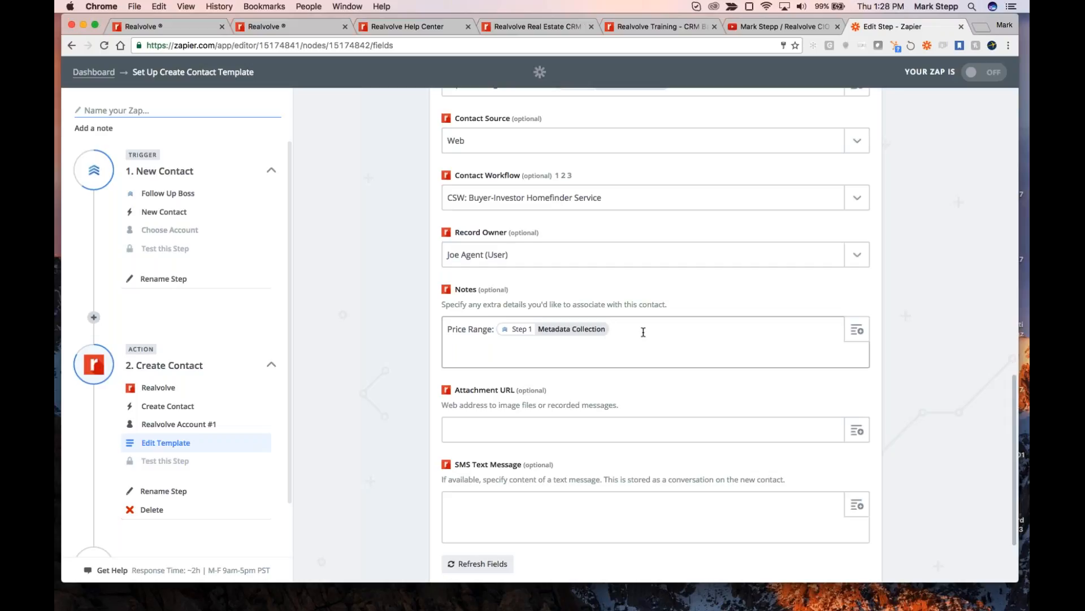
- Add a second line to the Notes field reading "Neighborhood:" followed by the trigger's Metadata Offset value
key(Return)
text(Neighborhood:)
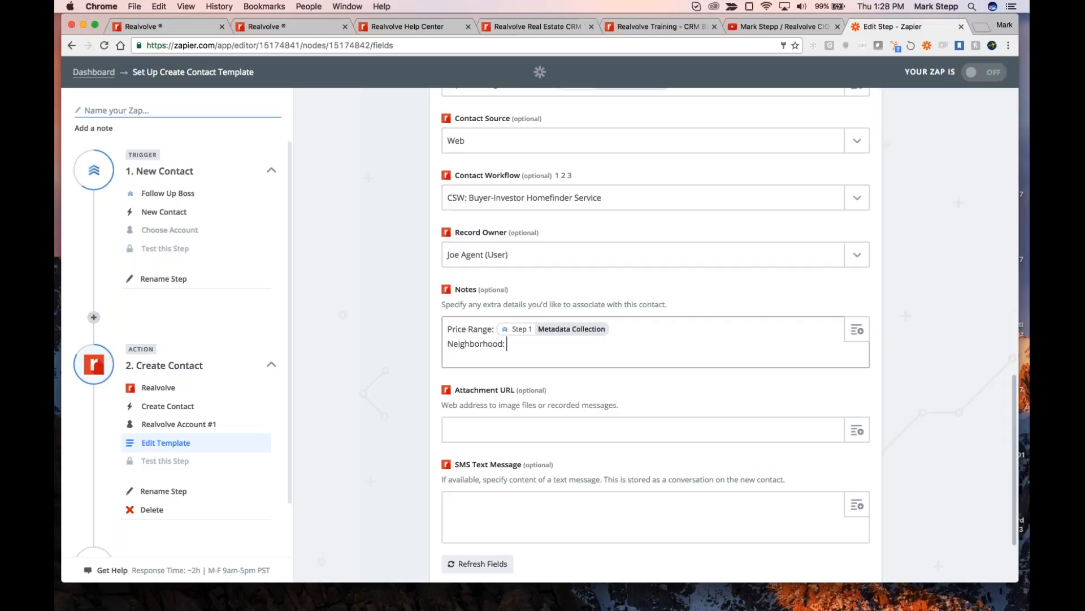
click(861, 333)
click(515, 503)
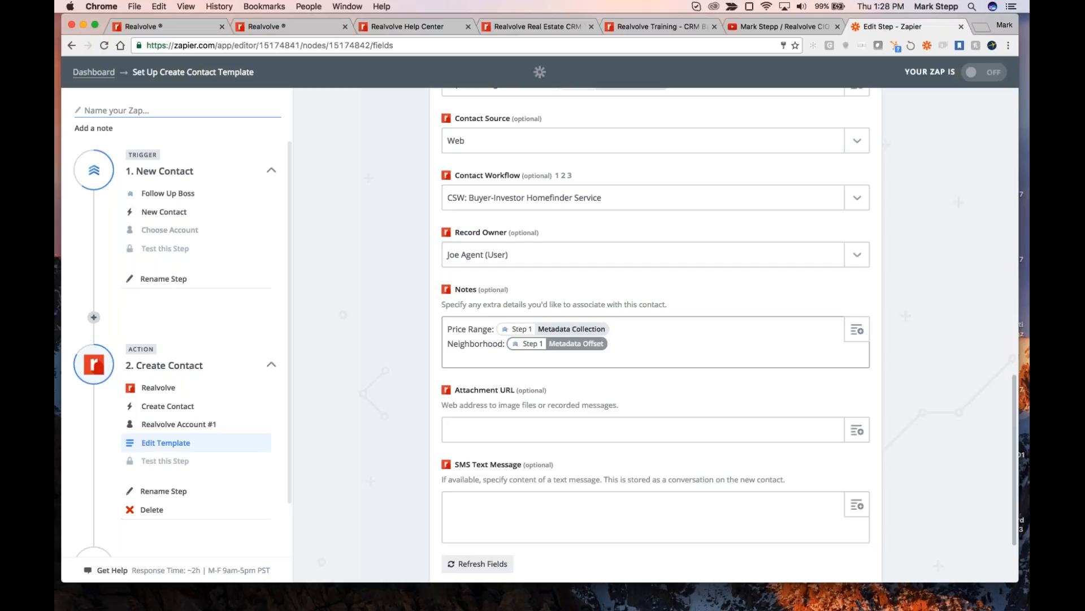
- Continue past the contact template and return to the Zapier dashboard to view the list of Zaps
scroll(567, 410, down, 1)
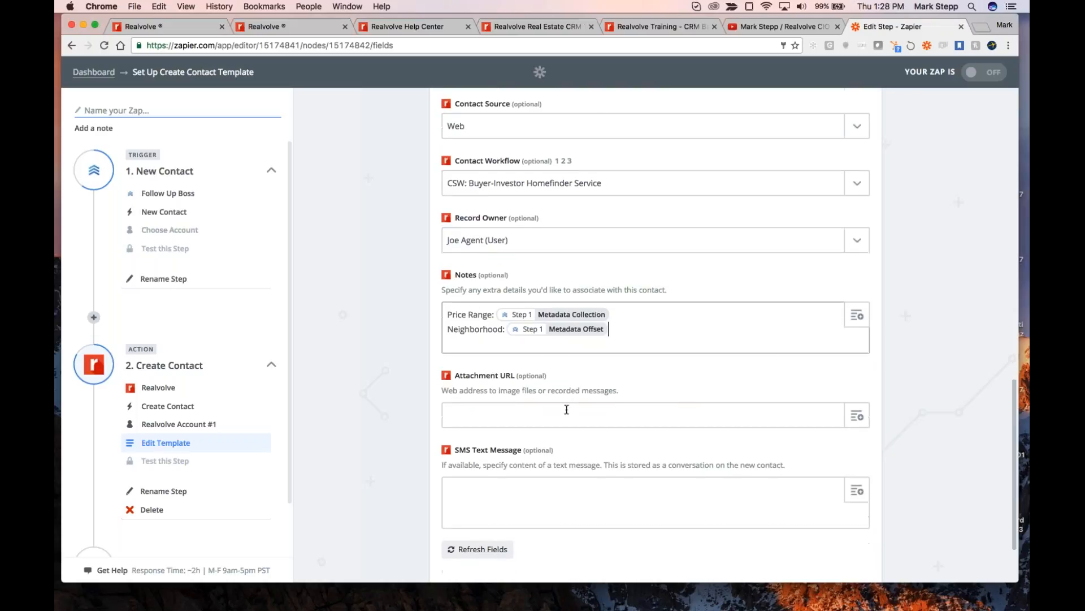
scroll(566, 409, down, 3)
click(849, 515)
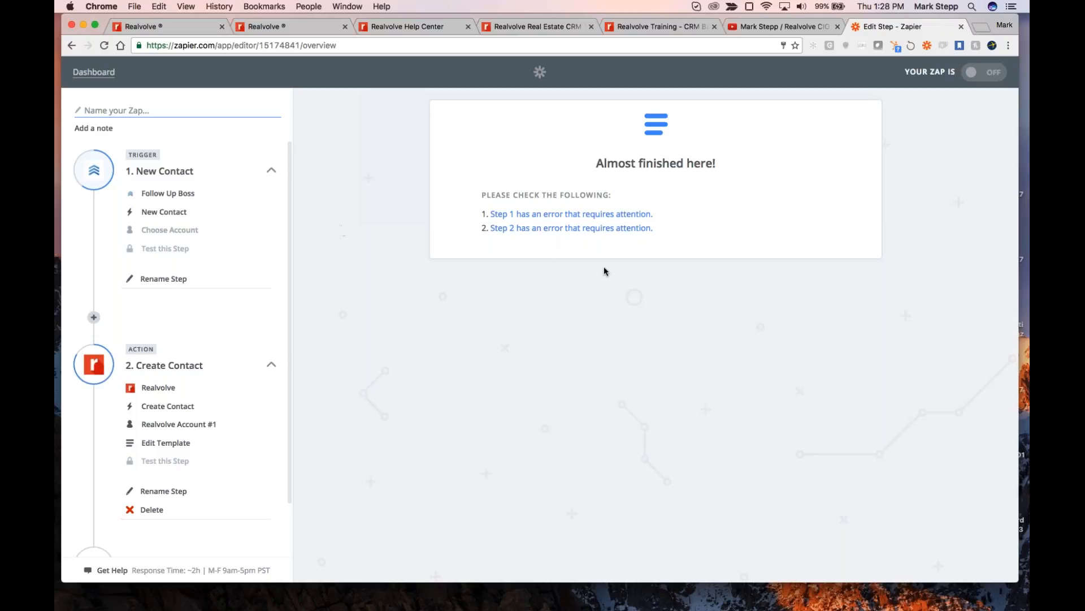
click(99, 75)
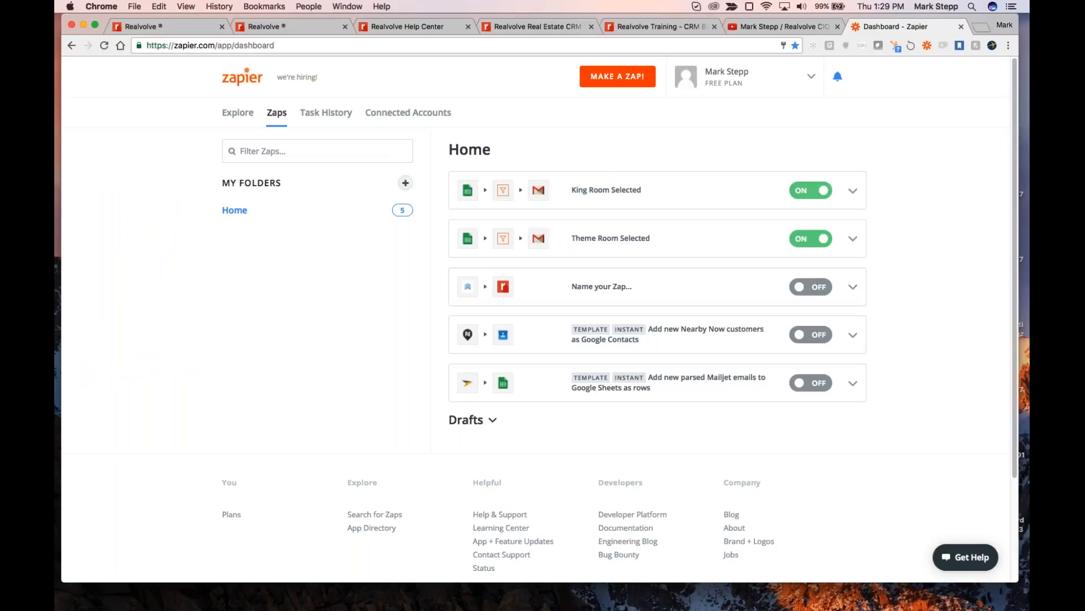
scroll(622, 340, down, 3)
scroll(622, 340, up, 3)
- Switch to Realvolve and open the Import Contacts page in the account settings
click(301, 27)
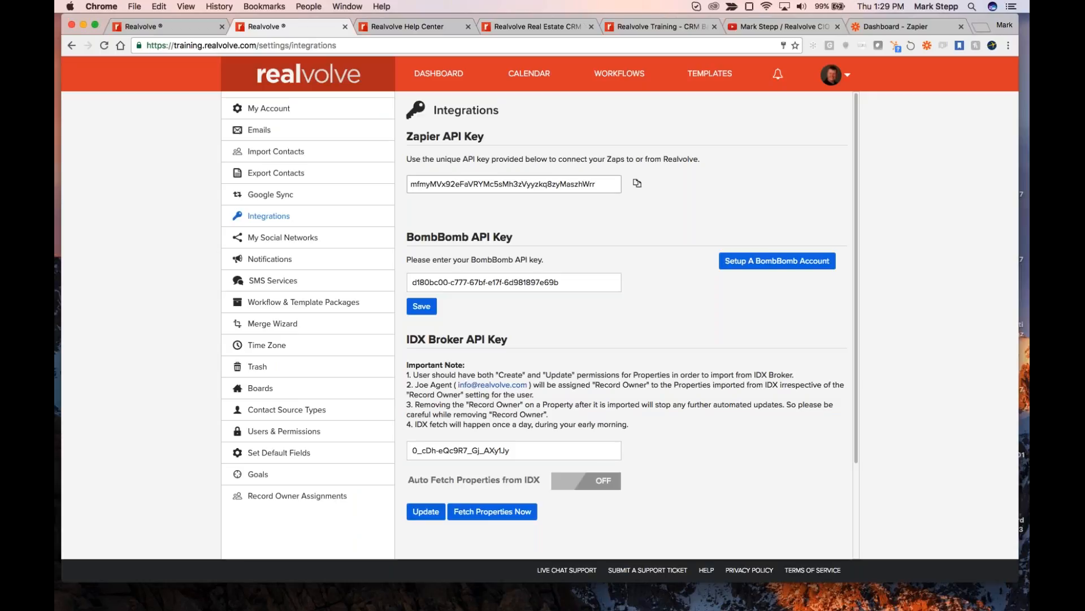
click(847, 80)
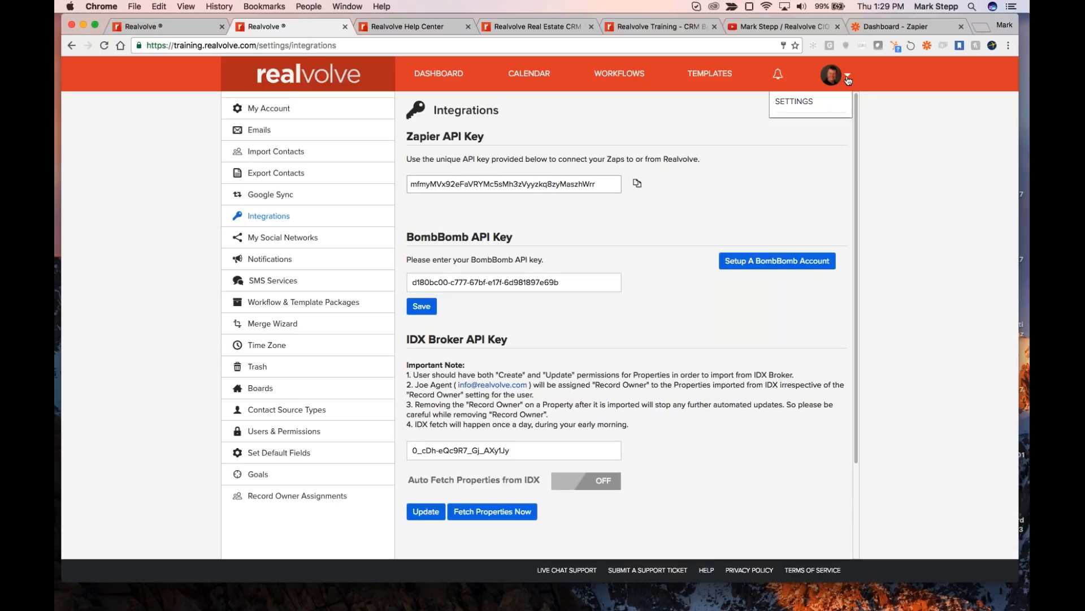
click(795, 102)
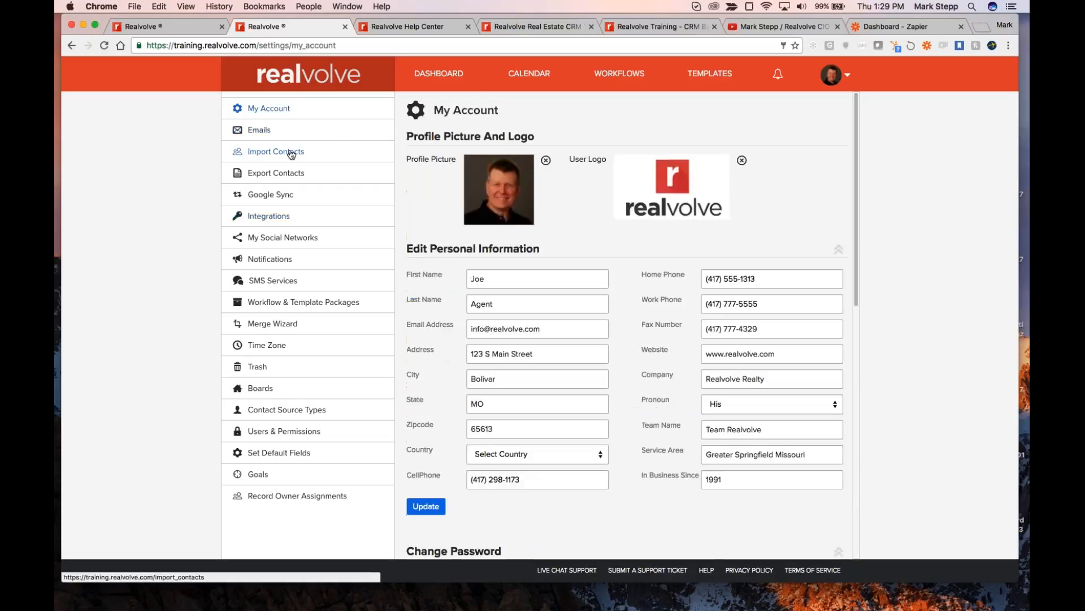
click(291, 153)
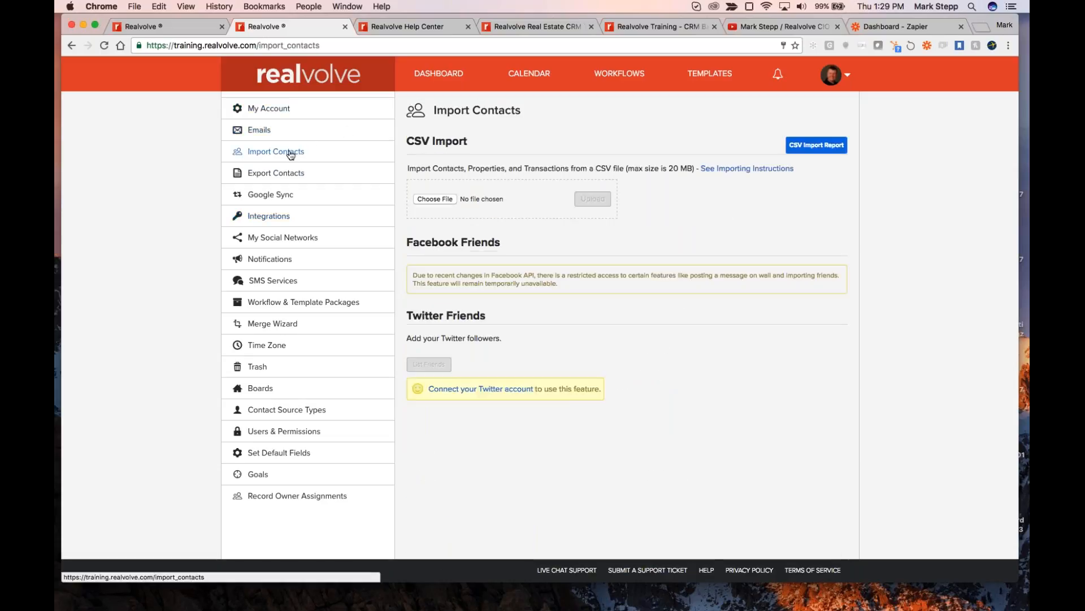
- Choose the TP export CSV file dated Dec 14, 2016 from Downloads and upload it for the CSV import
click(436, 199)
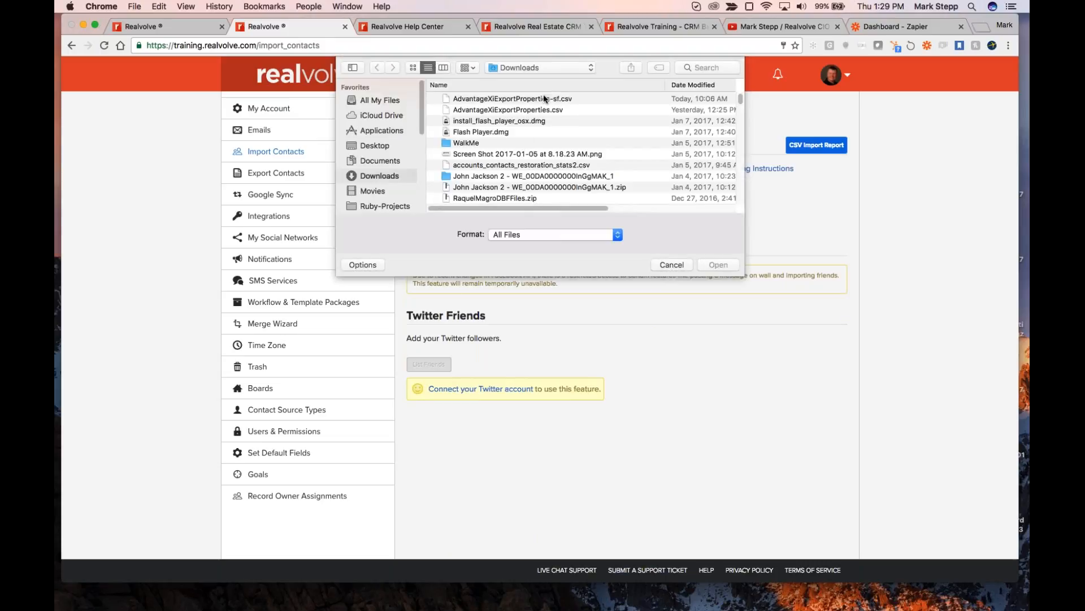
scroll(738, 168, down, 5)
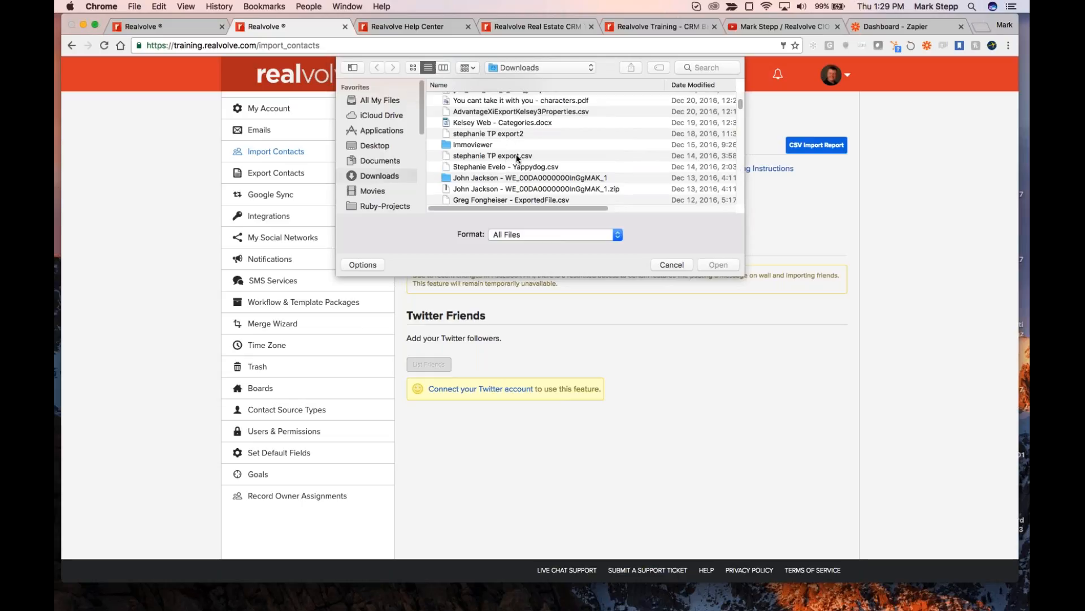
click(518, 157)
double_click(505, 156)
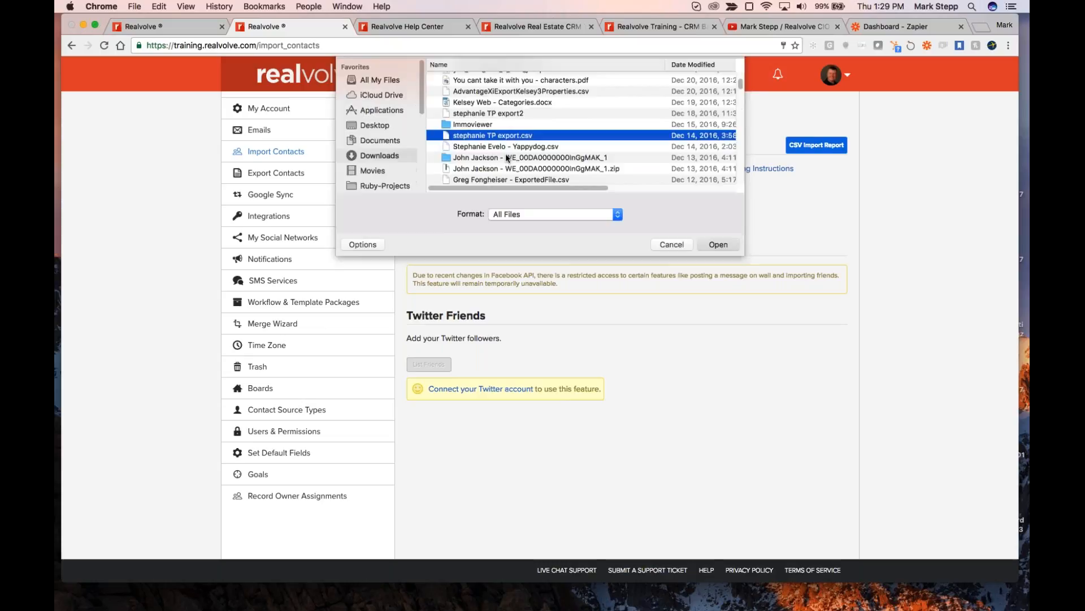
click(598, 202)
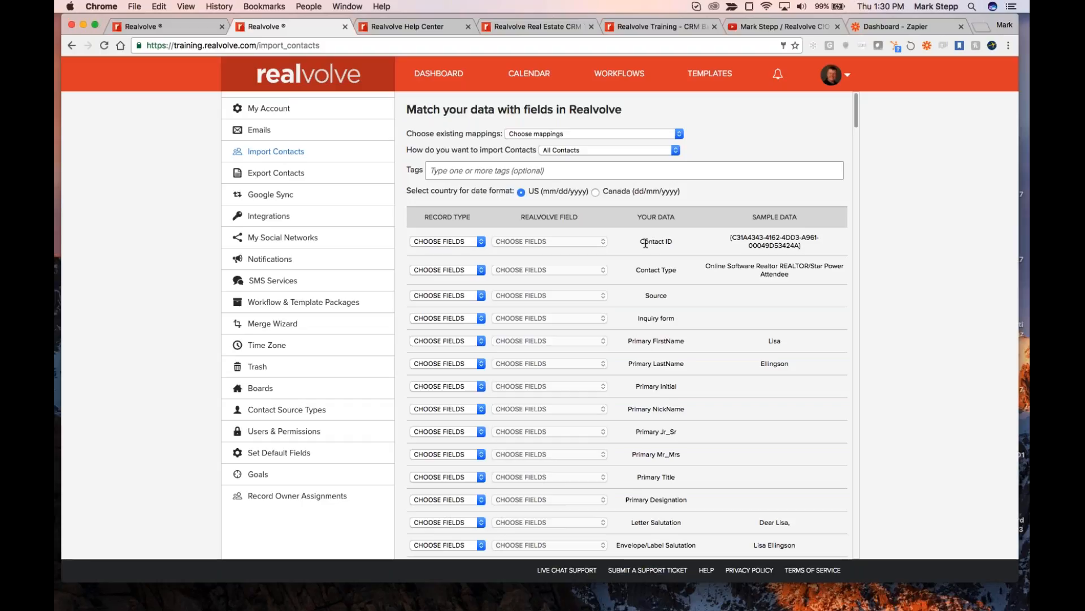
- Look through the existing import mappings and the record types offered for the Contact ID column
click(679, 134)
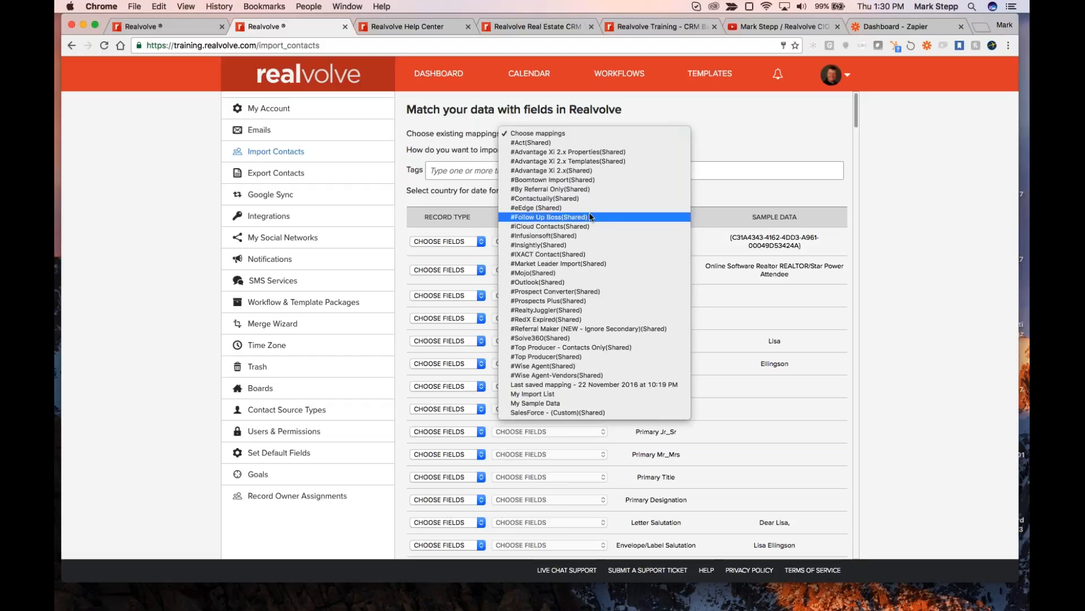
key(Escape)
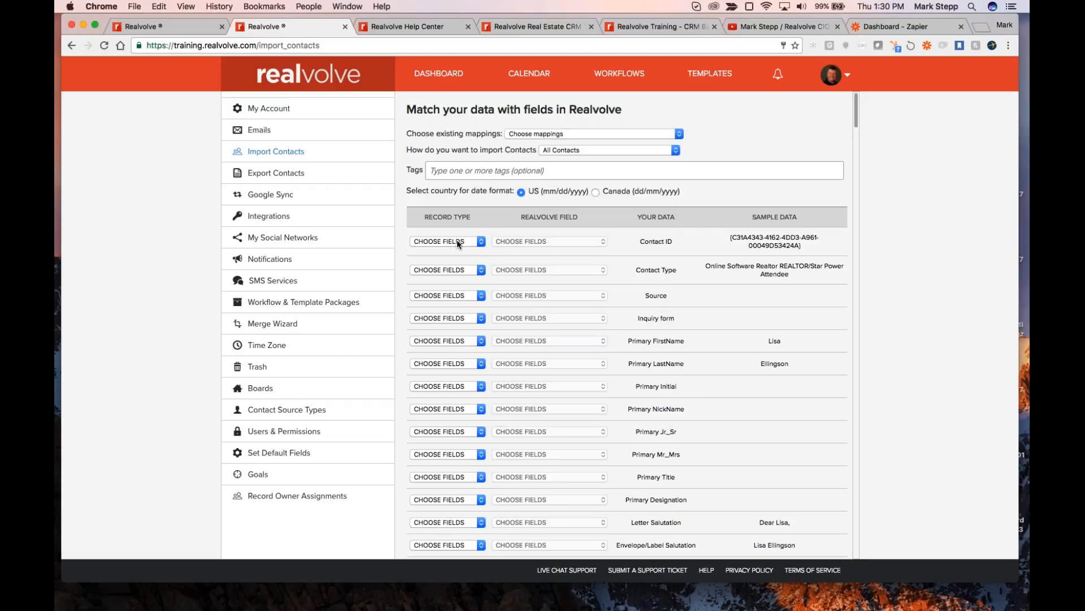
click(482, 243)
click(566, 333)
- Map the Primary FirstName and Primary LastName columns to the Primary Contact's First Name and Last Name fields
click(481, 341)
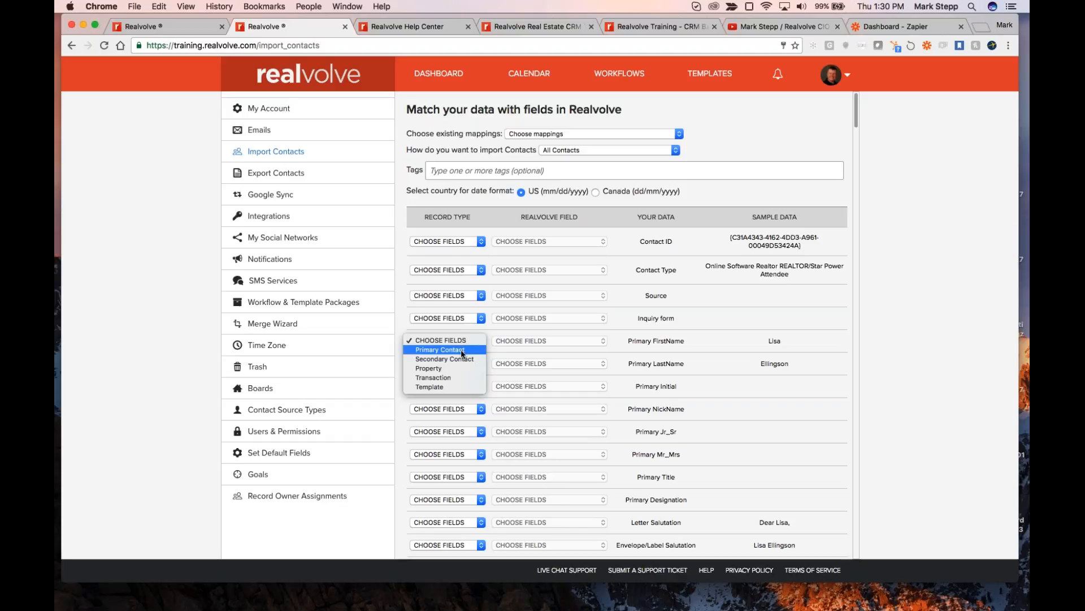
click(460, 350)
click(582, 342)
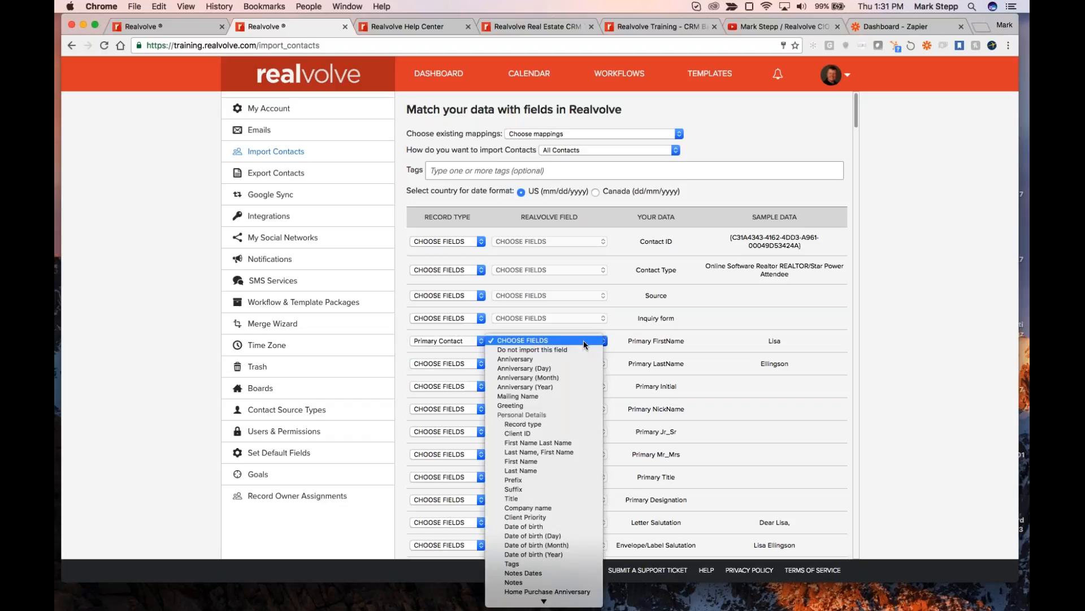
click(531, 461)
click(480, 367)
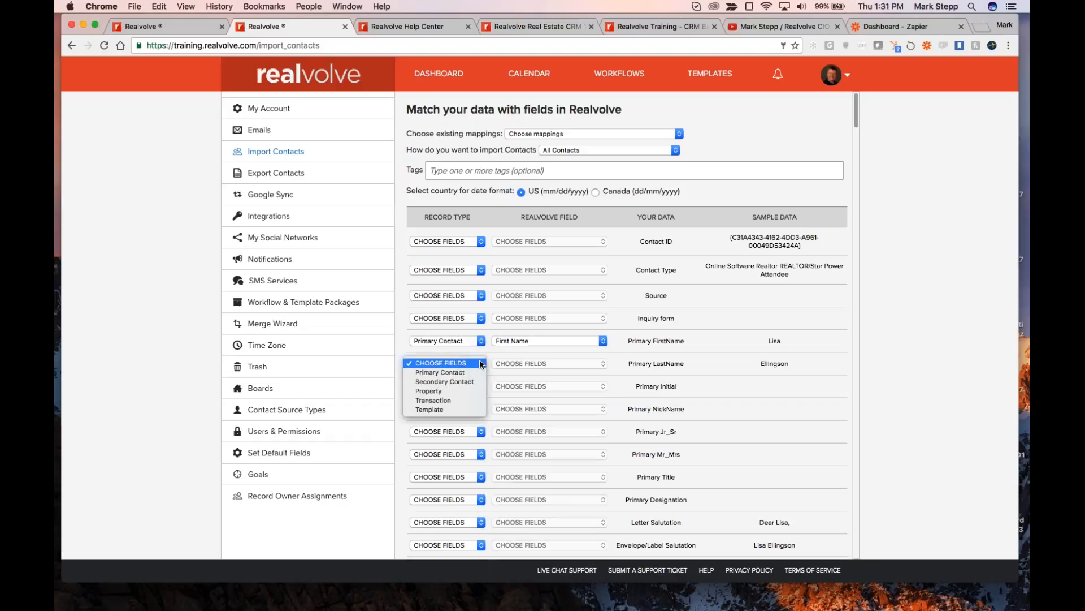
click(453, 372)
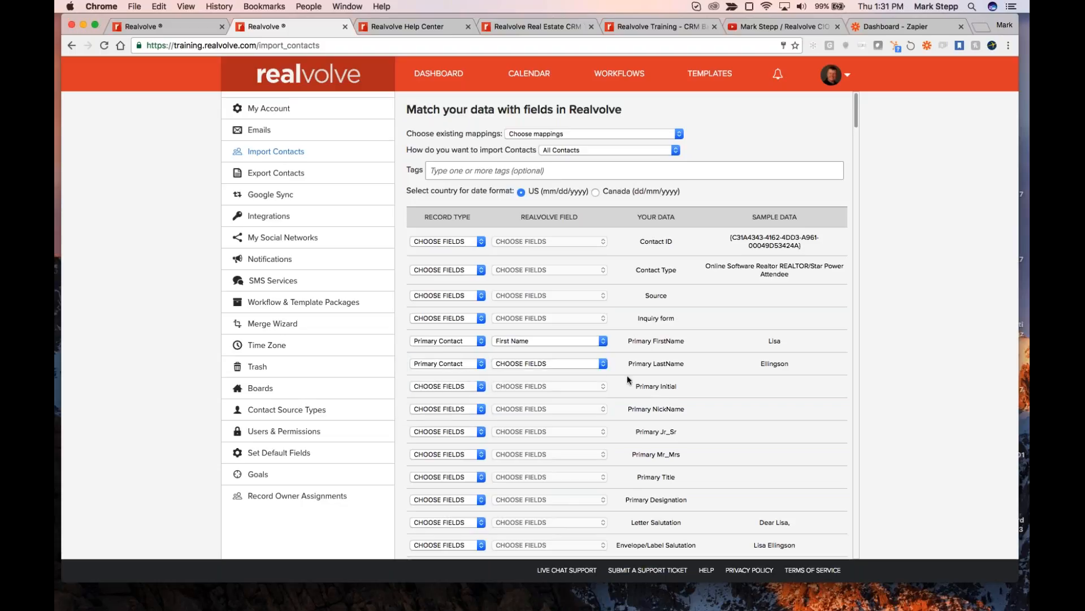
click(603, 365)
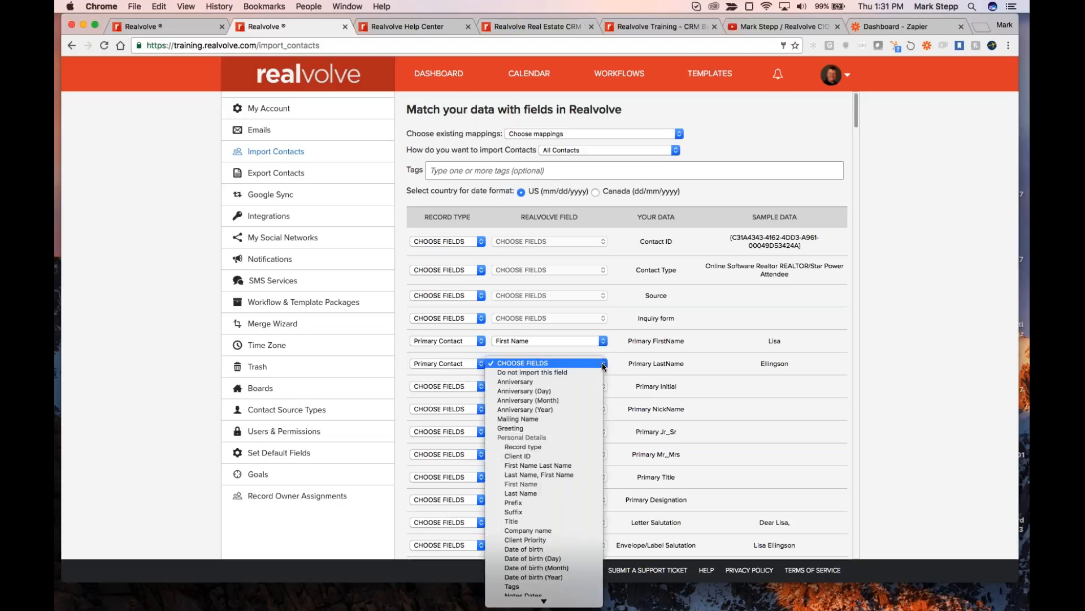
click(533, 494)
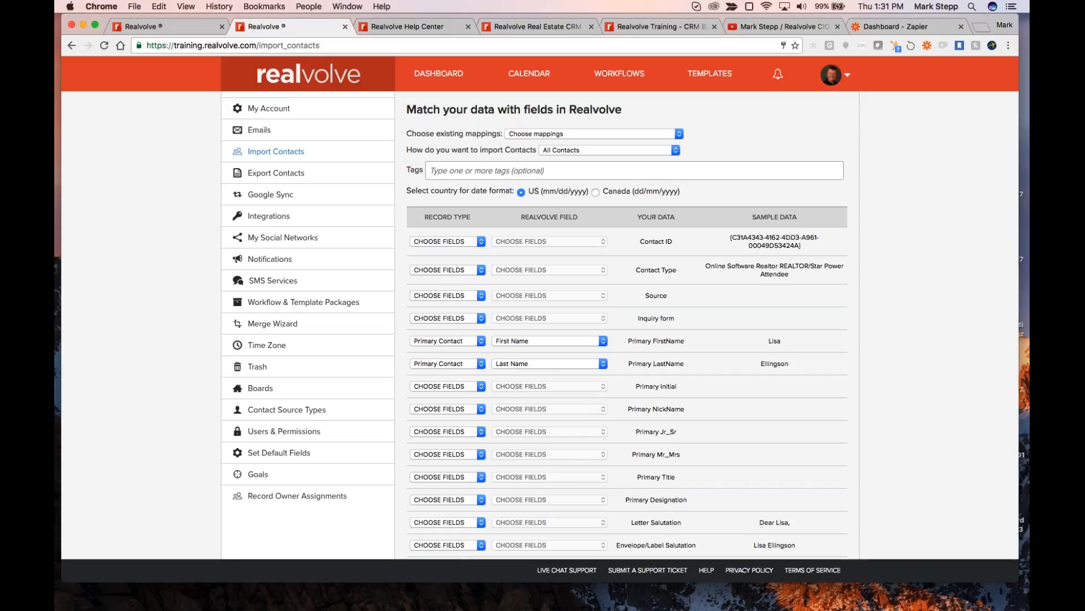
- Skip all remaining unmapped fields of the import and keep waiting for the unresponsive page
click(680, 137)
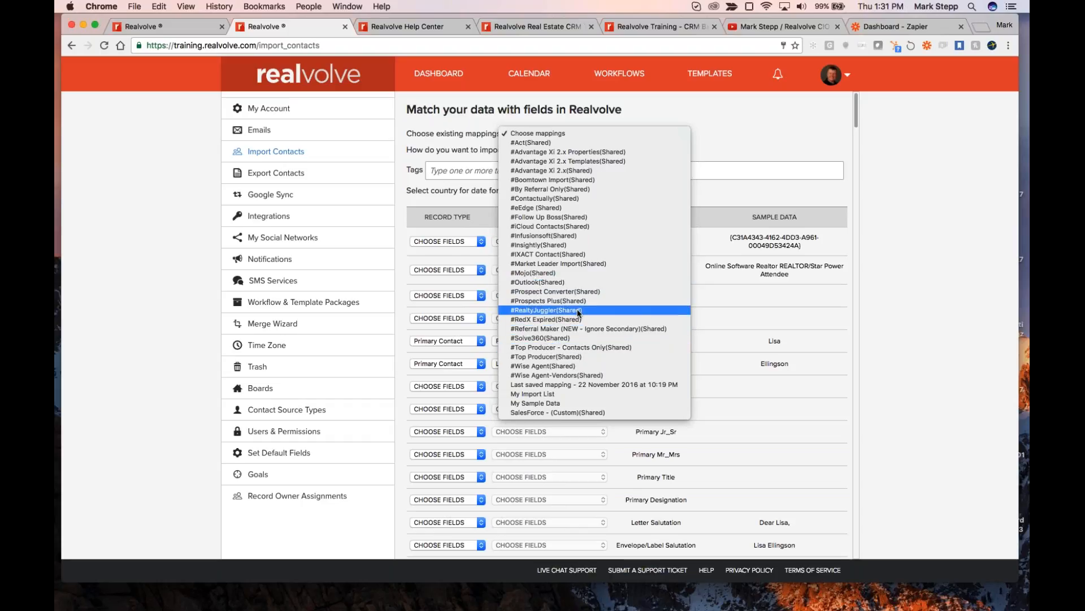
click(884, 258)
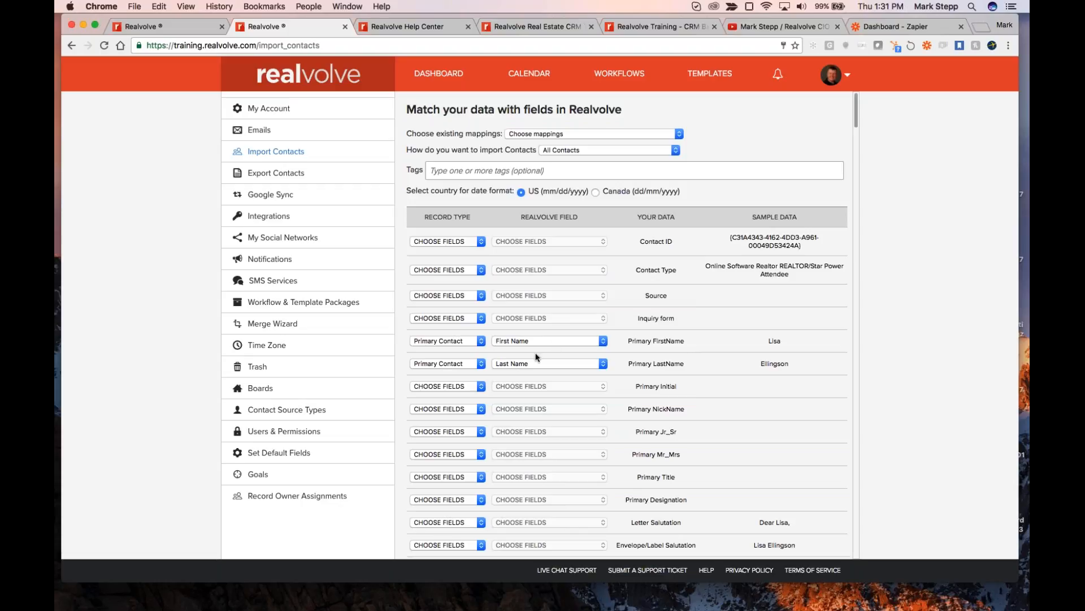
scroll(557, 513, down, 1)
scroll(557, 513, down, 20)
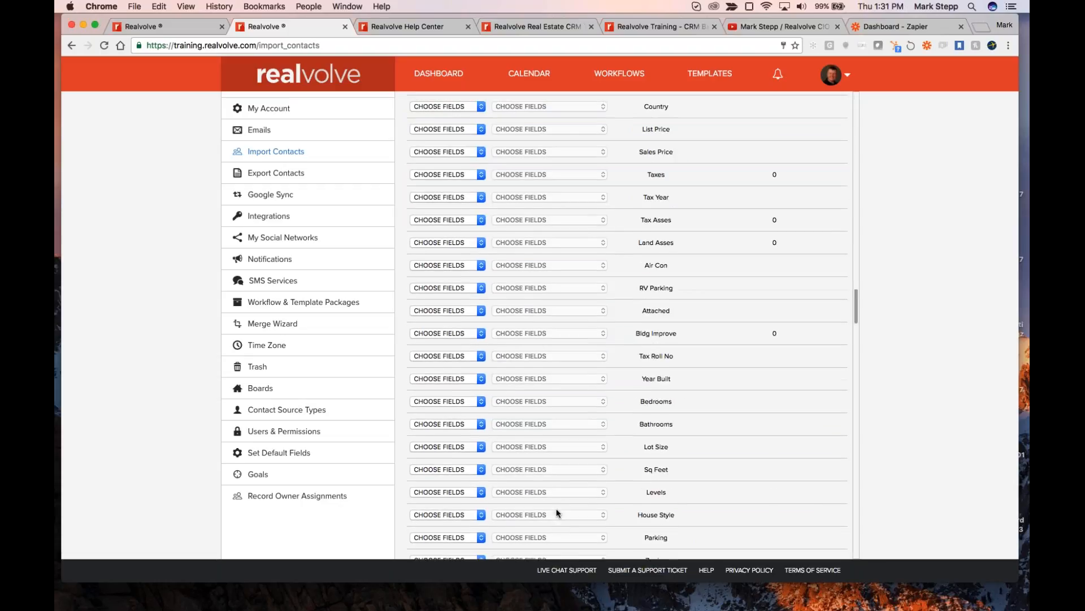
scroll(556, 513, down, 5)
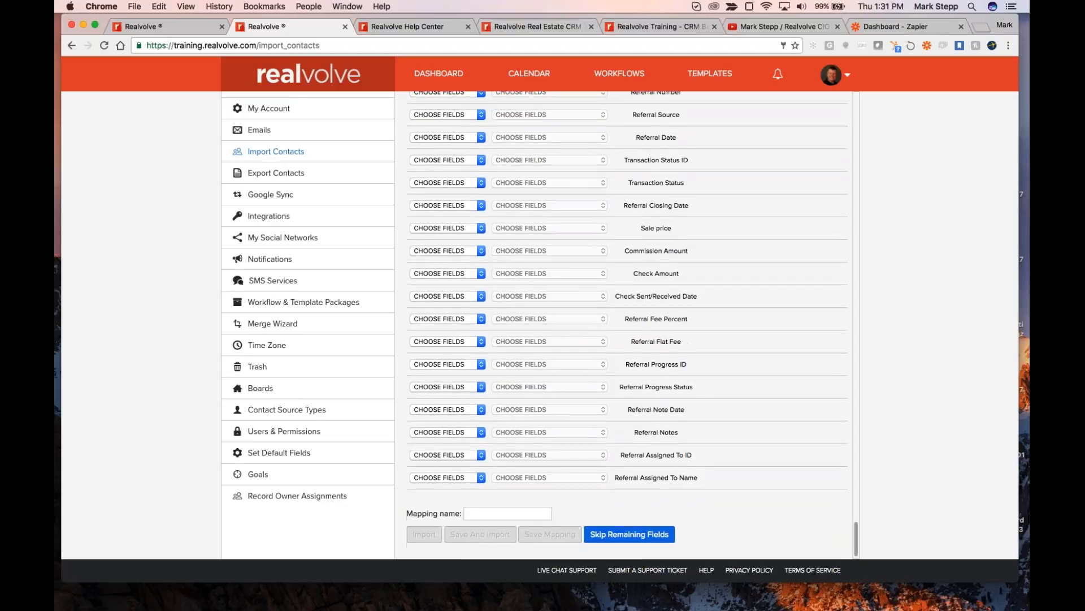
click(637, 534)
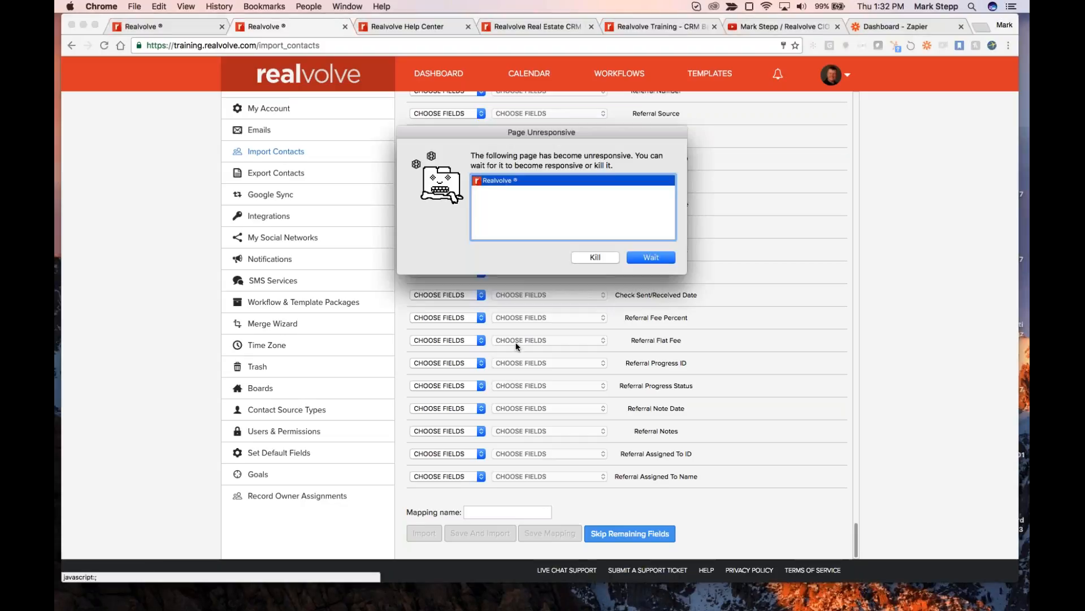
click(645, 261)
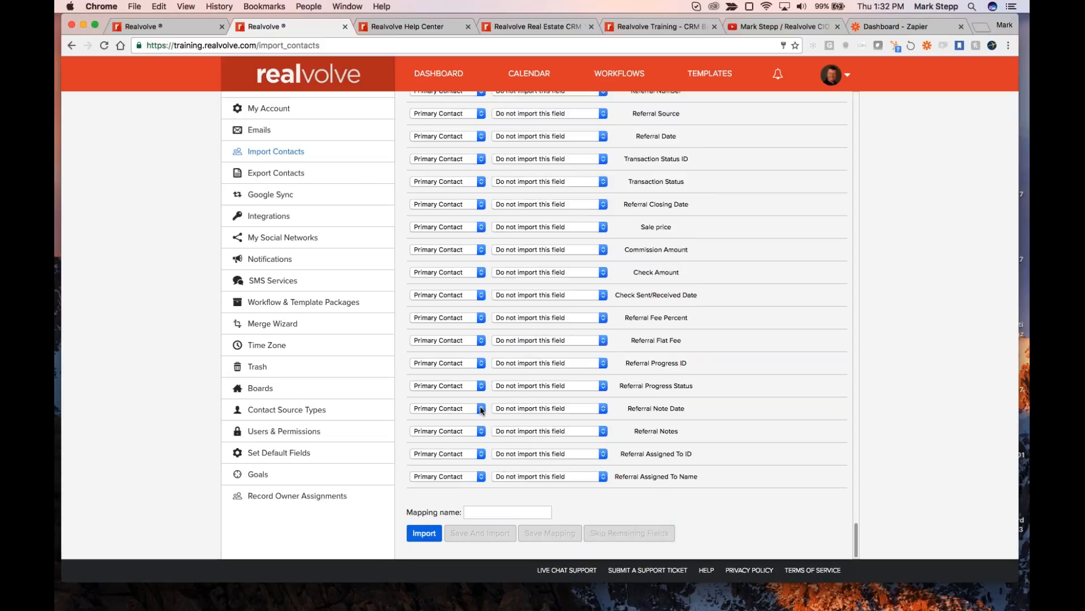
- Map the Referral Note Date column to the Property record type's Full Address field
click(481, 408)
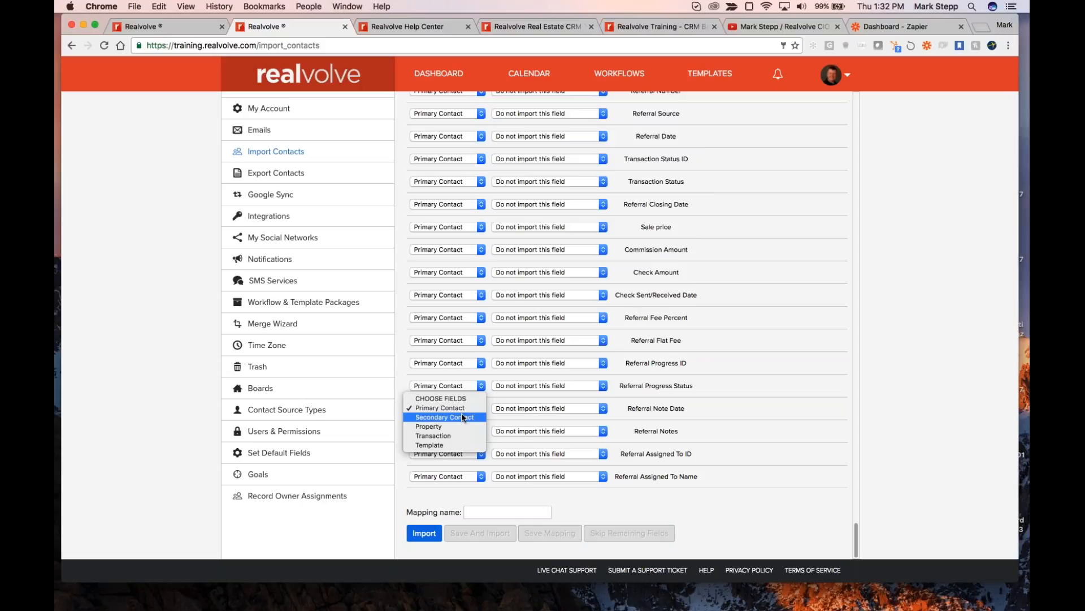
click(426, 427)
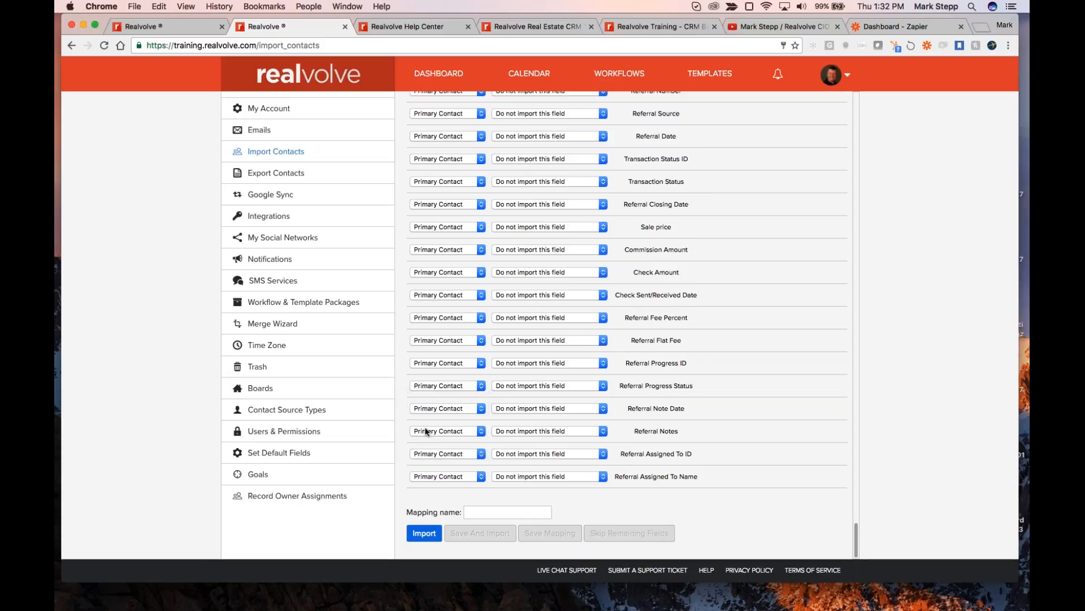
click(603, 407)
scroll(560, 529, down, 5)
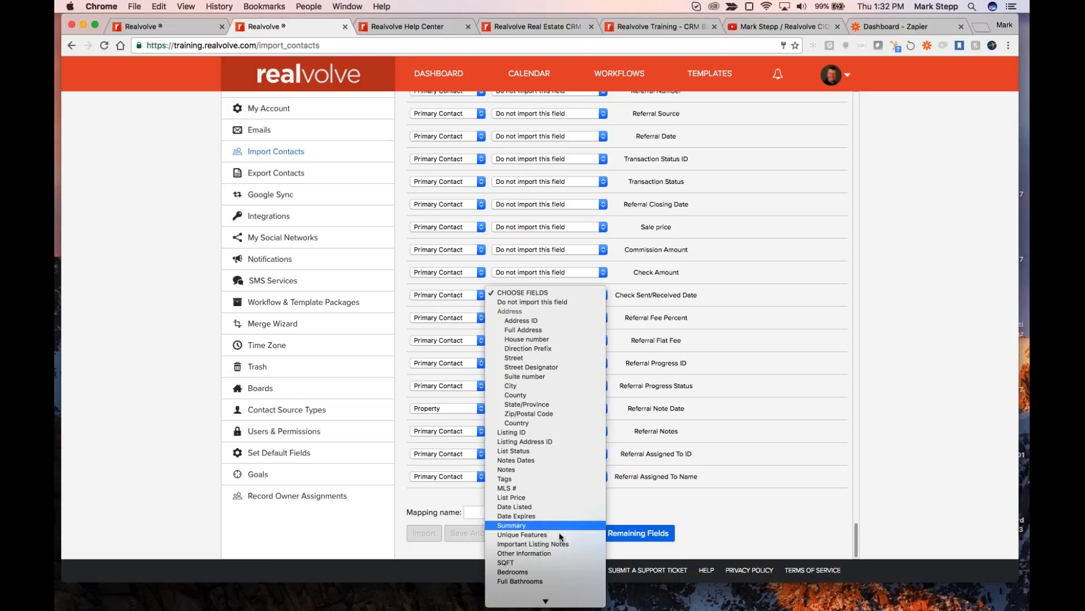
click(880, 402)
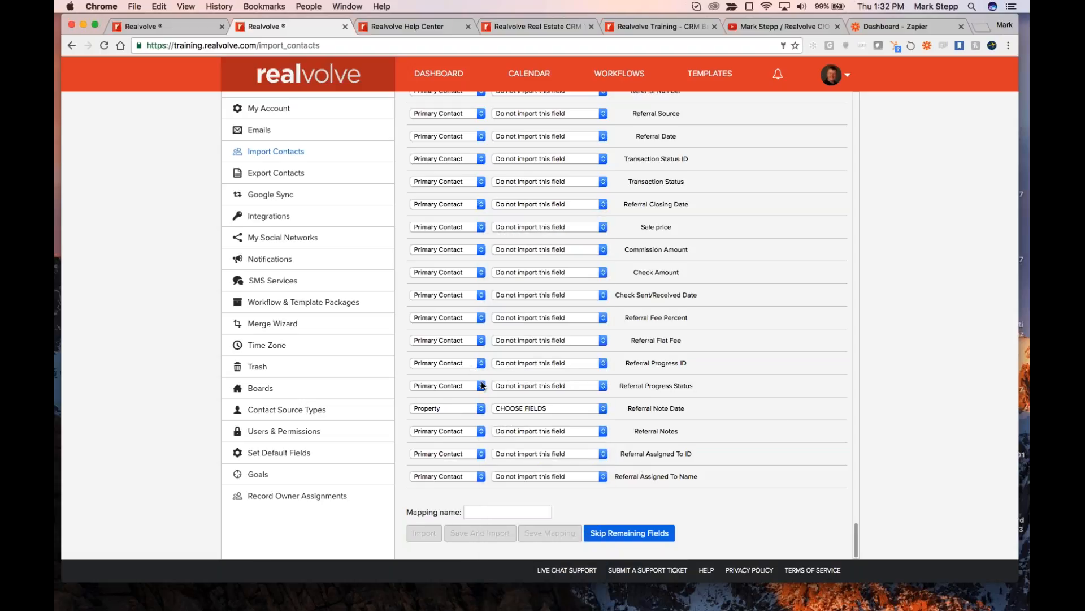
click(527, 412)
click(537, 446)
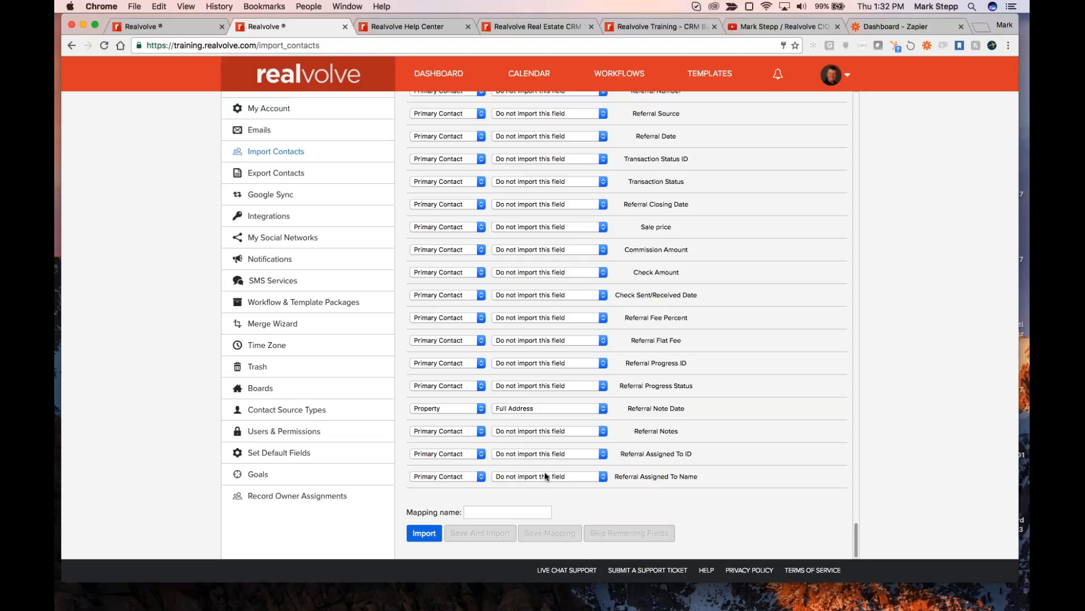
- Leave the field mapping, open the CSV import report and check the track status of the Contact.csv import
click(294, 153)
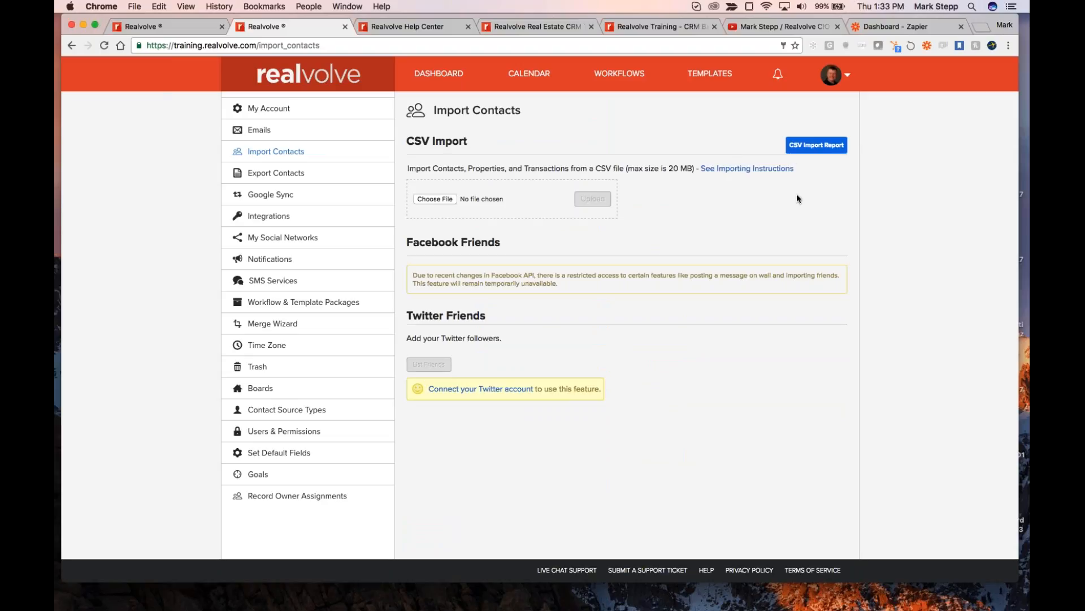
click(823, 148)
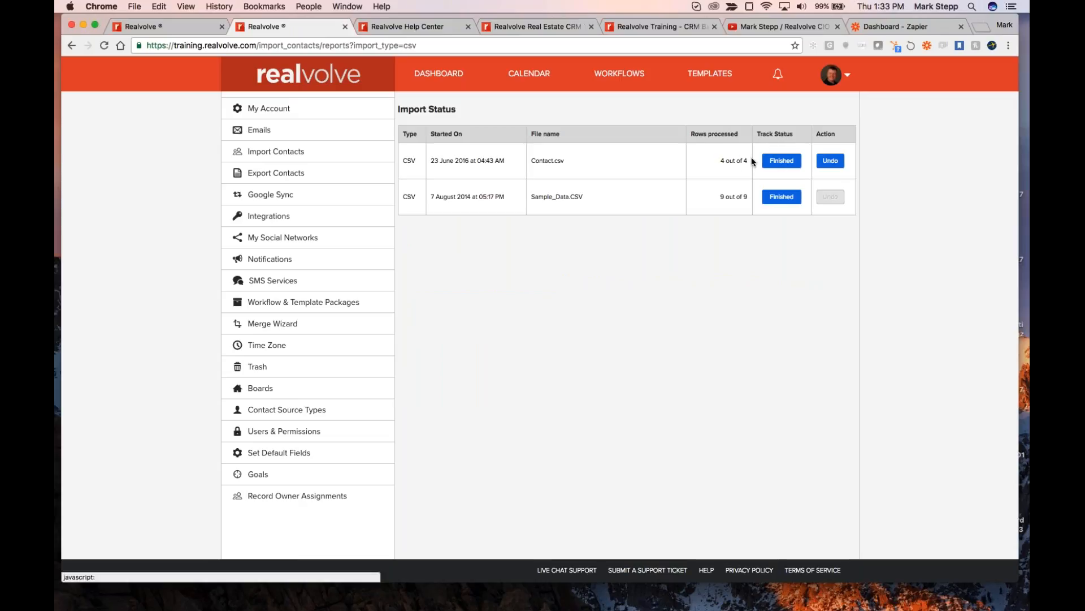
click(781, 162)
mouse_move(857, 220)
mouse_down()
mouse_move(859, 276)
mouse_move(862, 211)
mouse_up()
click(898, 201)
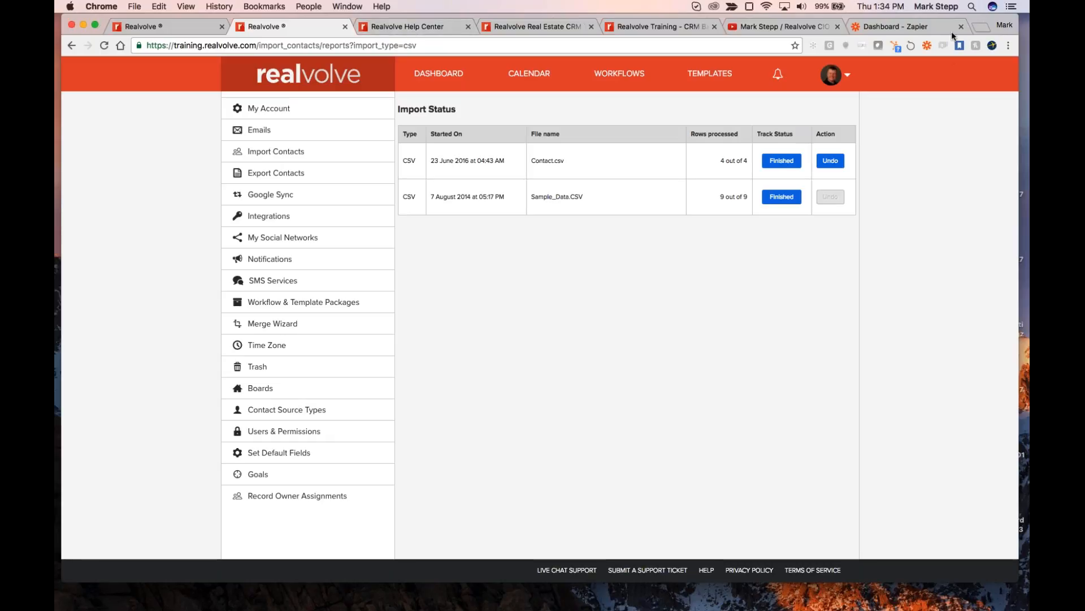
- Switch to Zapier and start a new Zap with the Real Geeks New Lead trigger
click(923, 28)
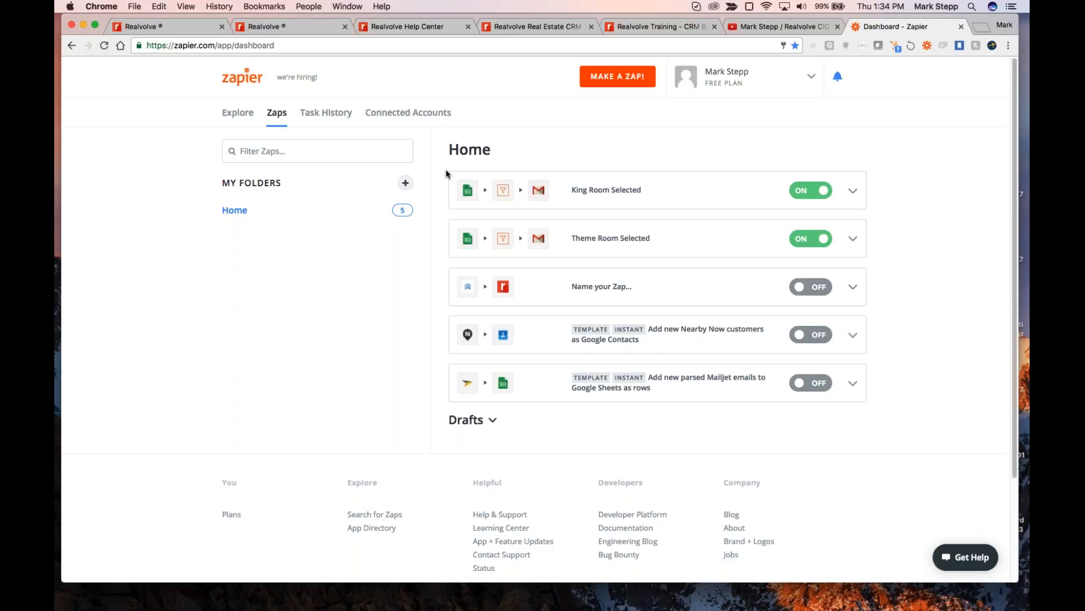
click(616, 80)
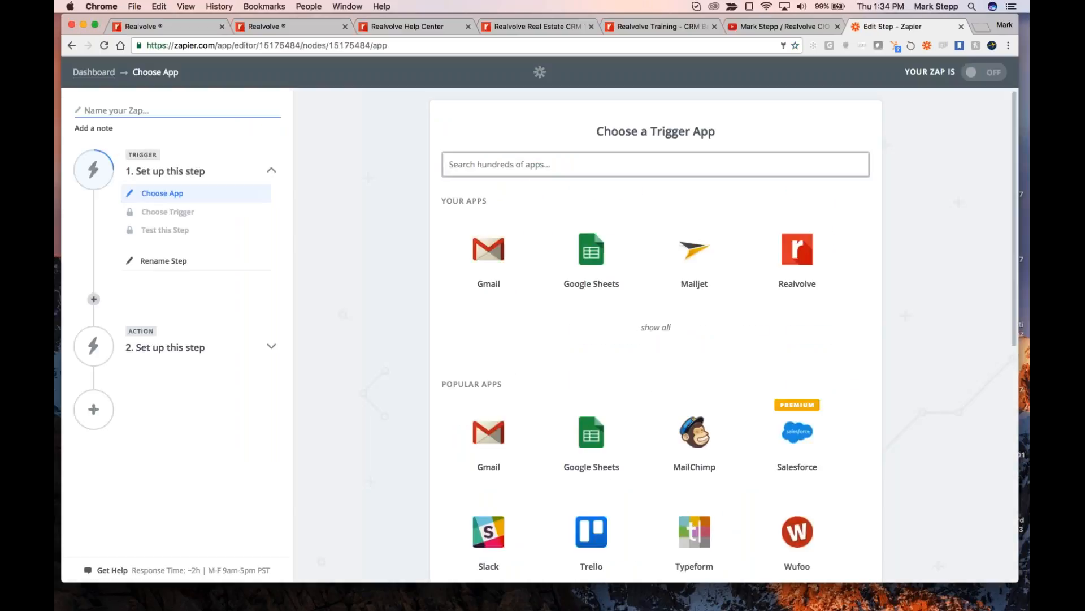
text(real)
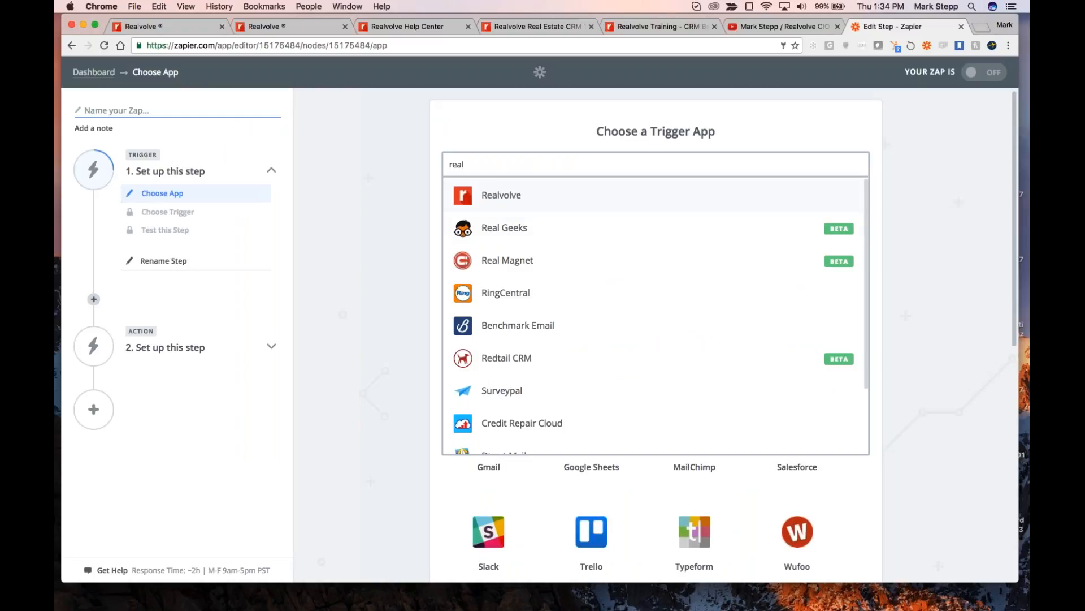
click(496, 234)
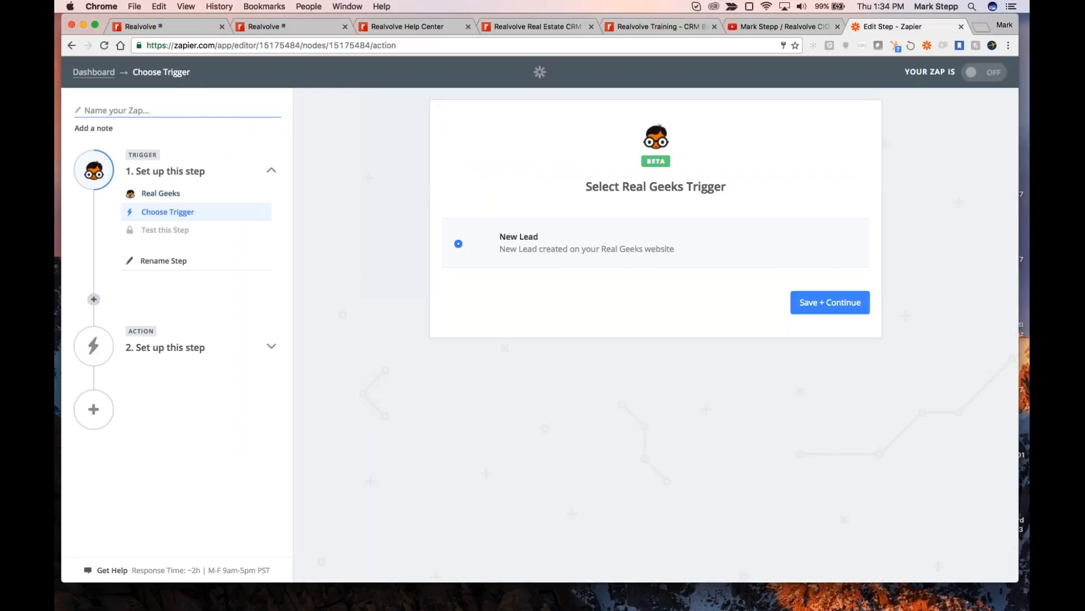
click(835, 303)
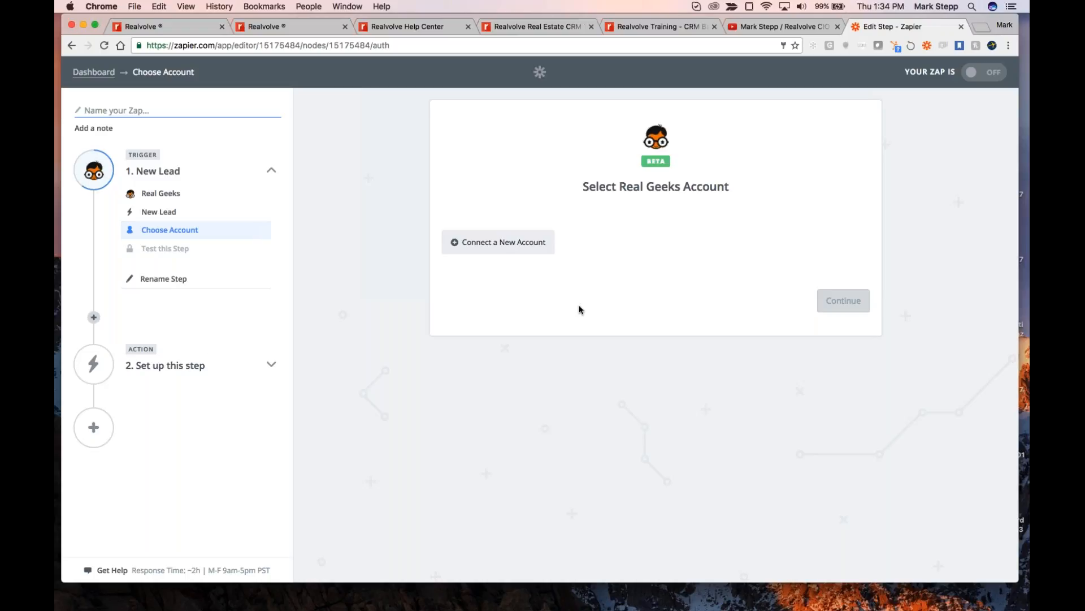
- Choose Realvolve as the action app for the Zap's second step
click(192, 365)
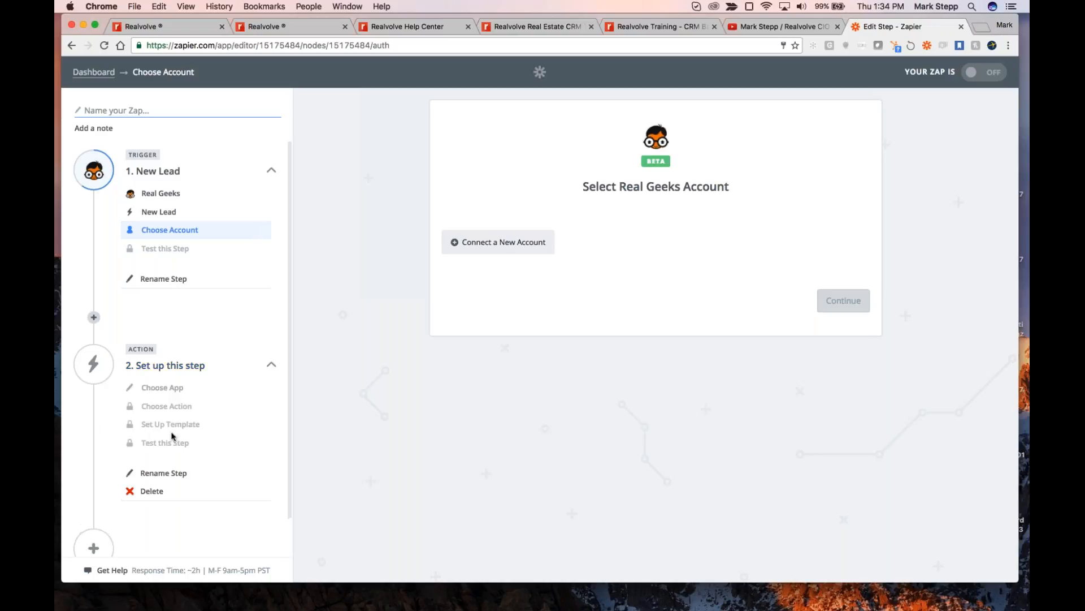
click(174, 389)
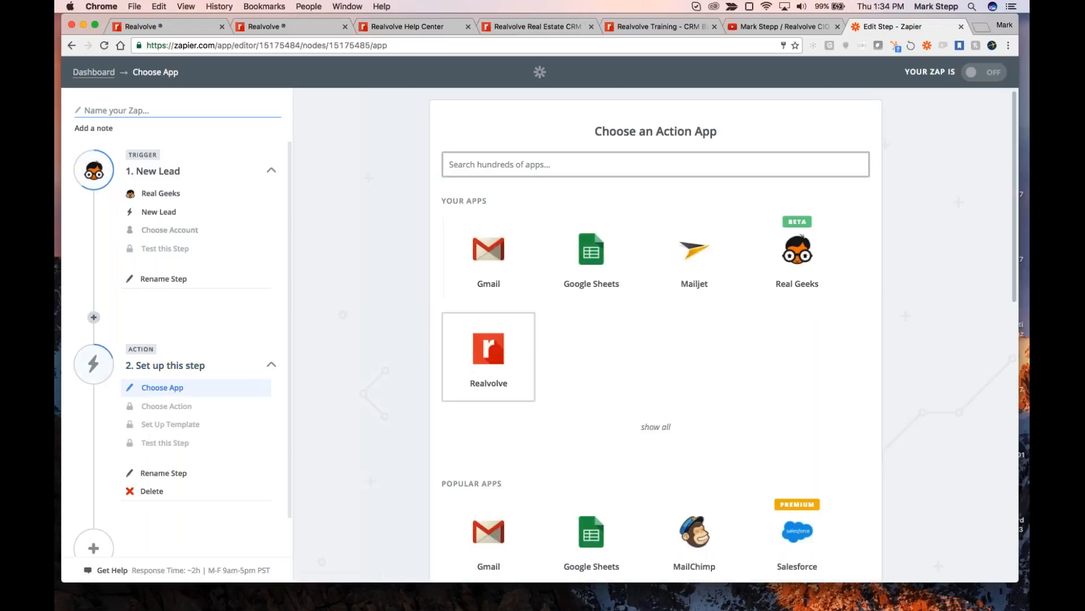
click(491, 361)
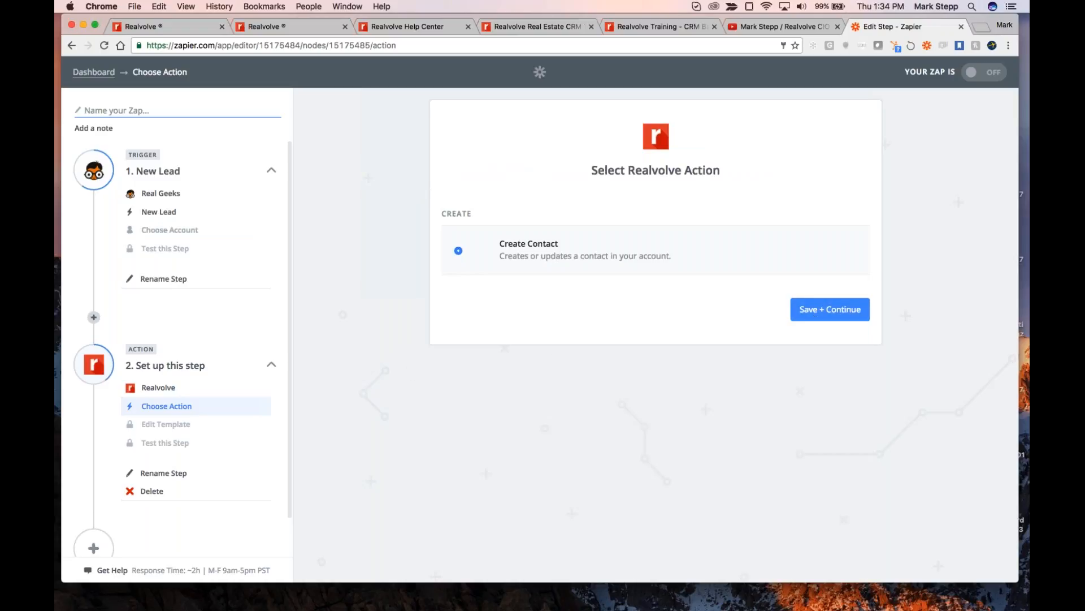
- Close the Zapier editor and view the Realvolve training overview and its How to Add / Organize Contacts class page
click(960, 27)
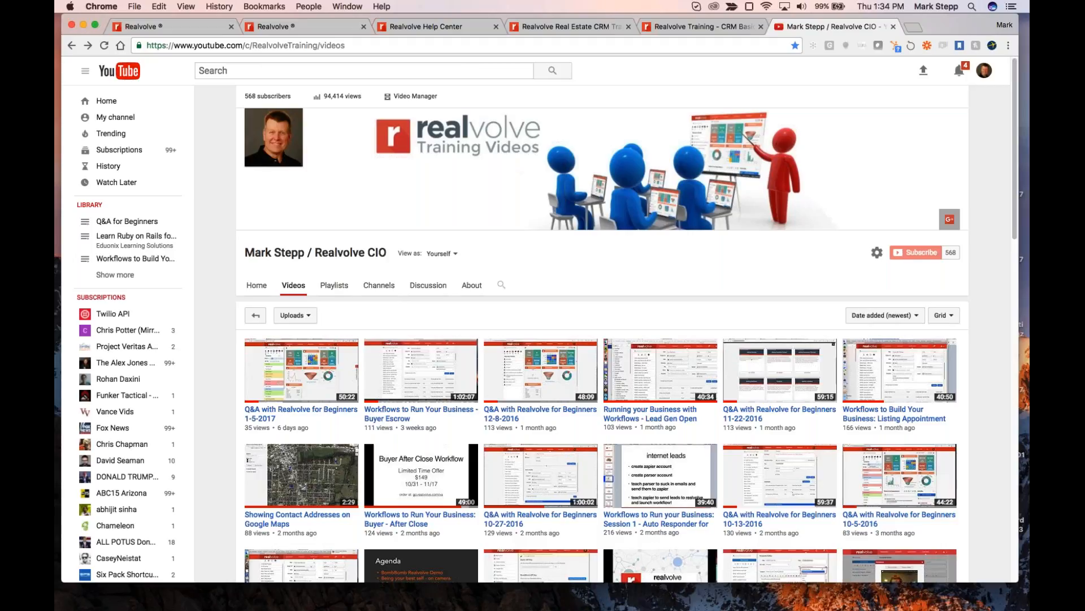
click(579, 29)
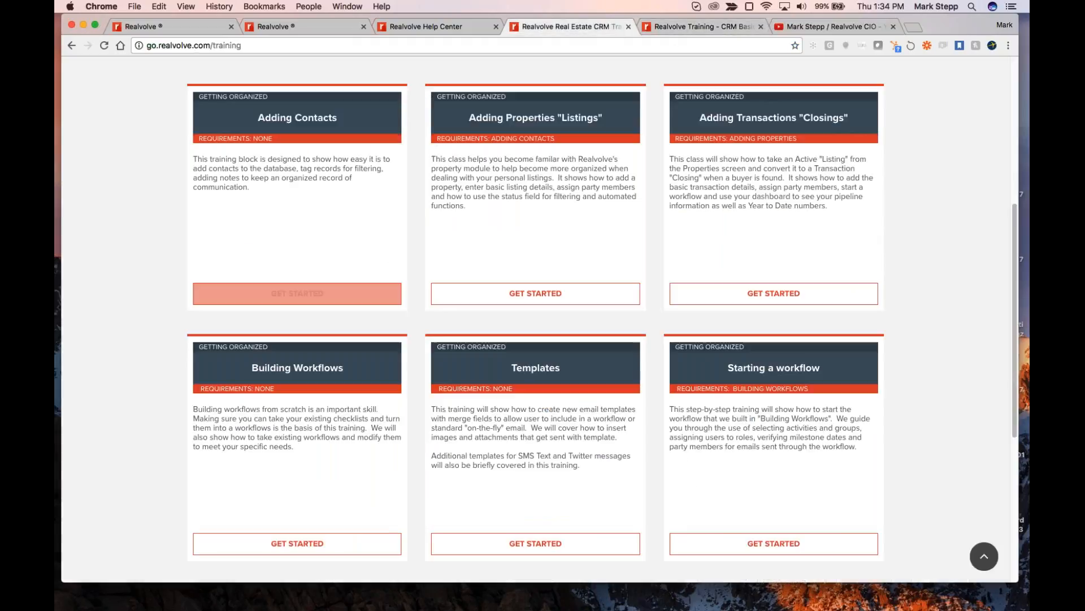
click(707, 29)
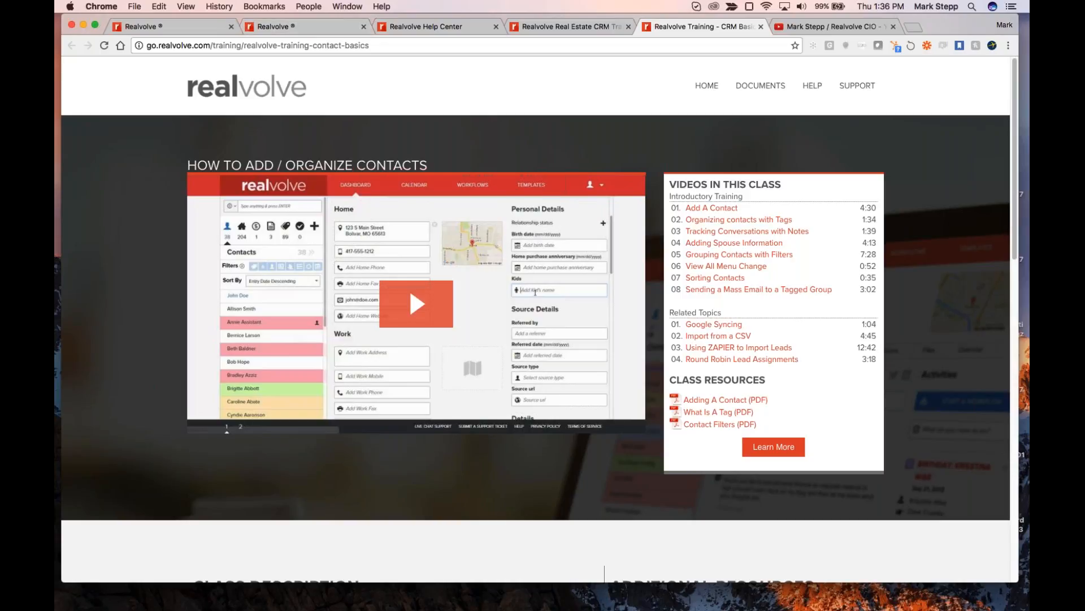
- Return to Realvolve's settings, open Contact Source Types and browse the available master contact source types
click(285, 31)
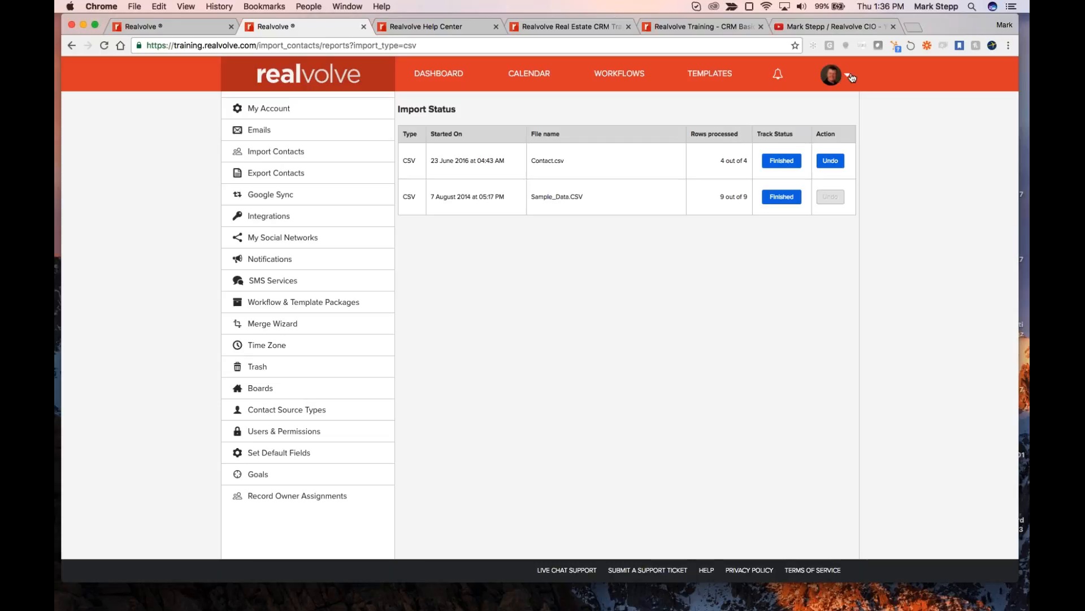
click(294, 415)
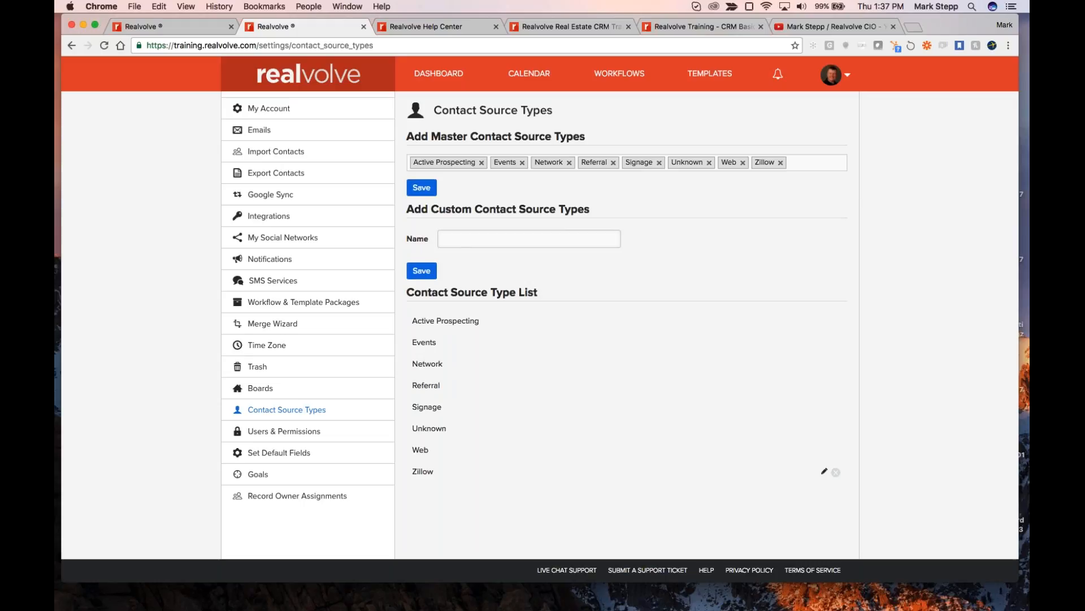
click(812, 157)
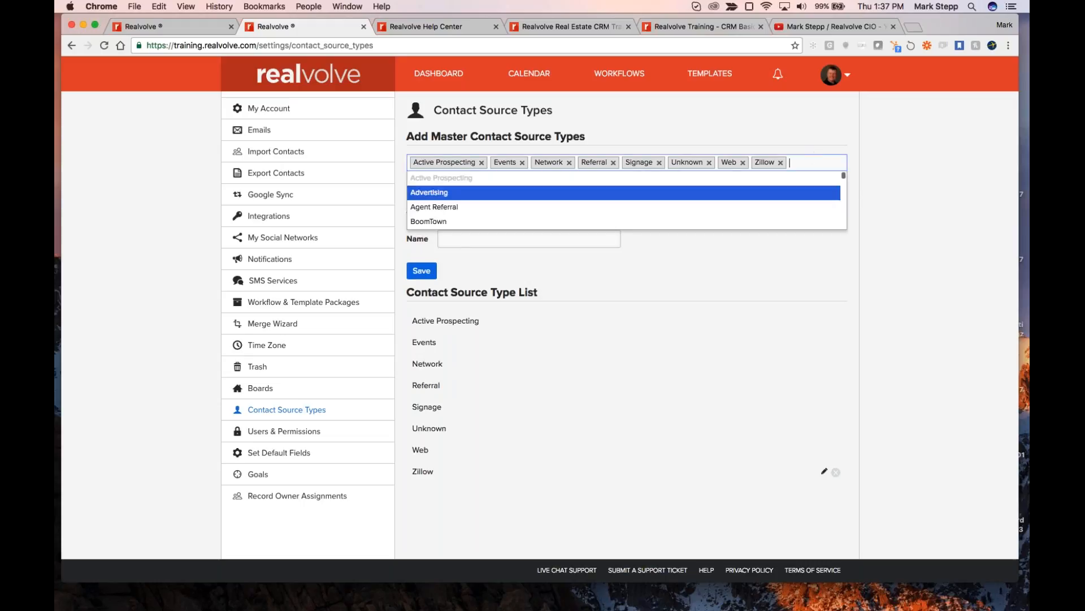
mouse_move(844, 175)
mouse_down()
mouse_move(844, 199)
mouse_move(843, 190)
mouse_up()
click(813, 262)
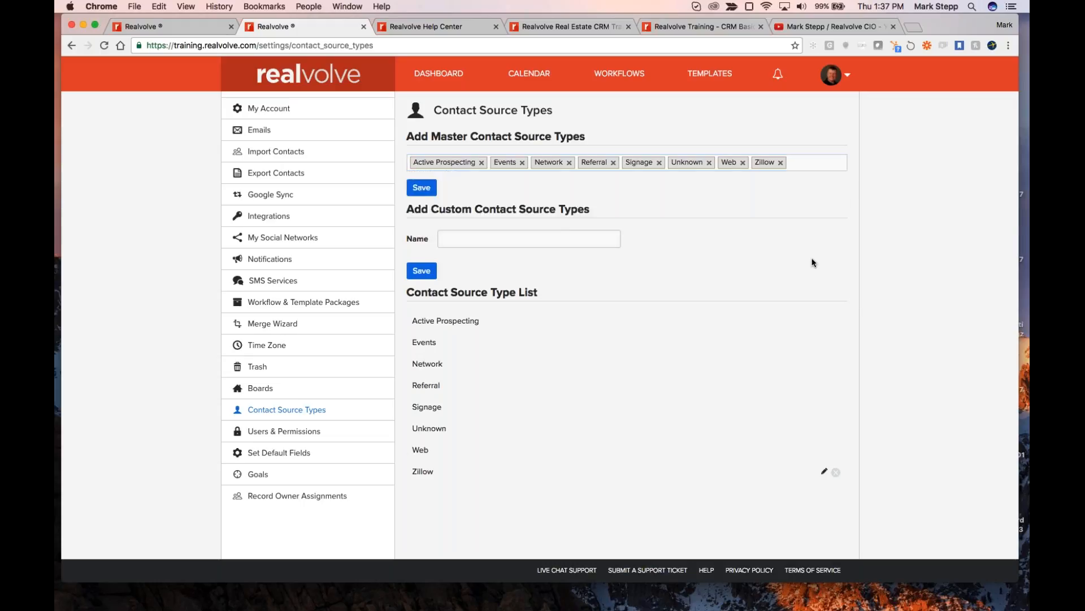
- Add and save a custom contact source type named FUB
click(506, 238)
text(FUB)
click(422, 271)
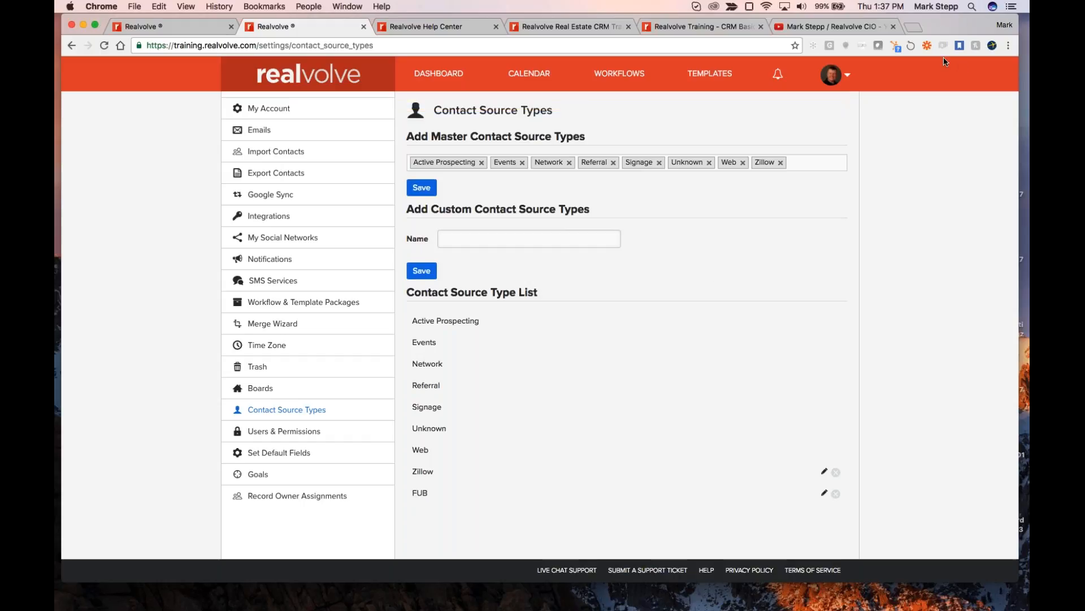
- Open Alfred Hitchcock's contact details from the recently viewed records and set the Source type to FUB
click(439, 80)
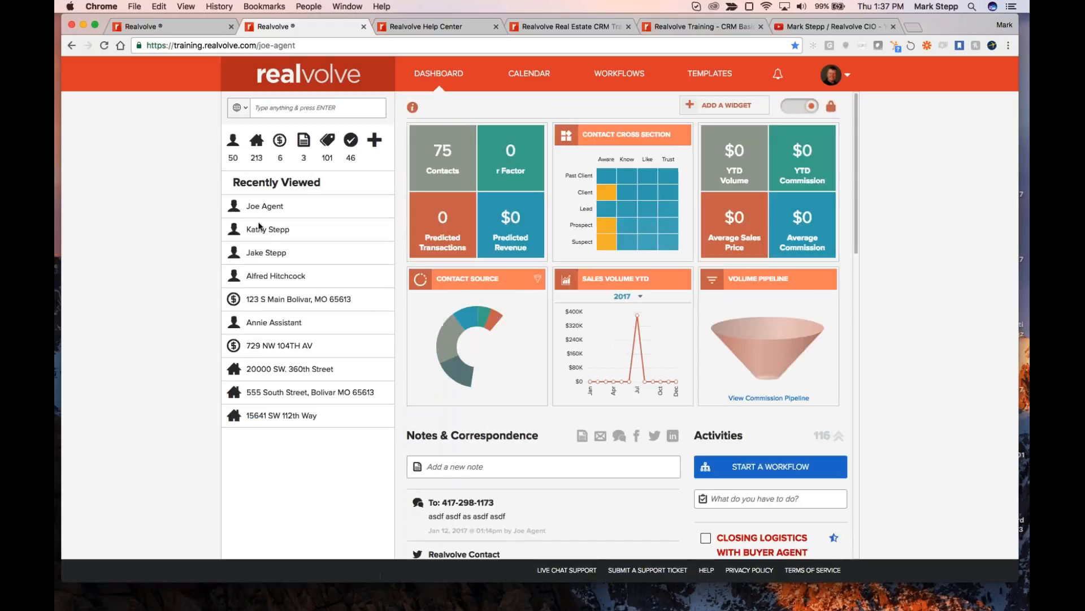
click(276, 276)
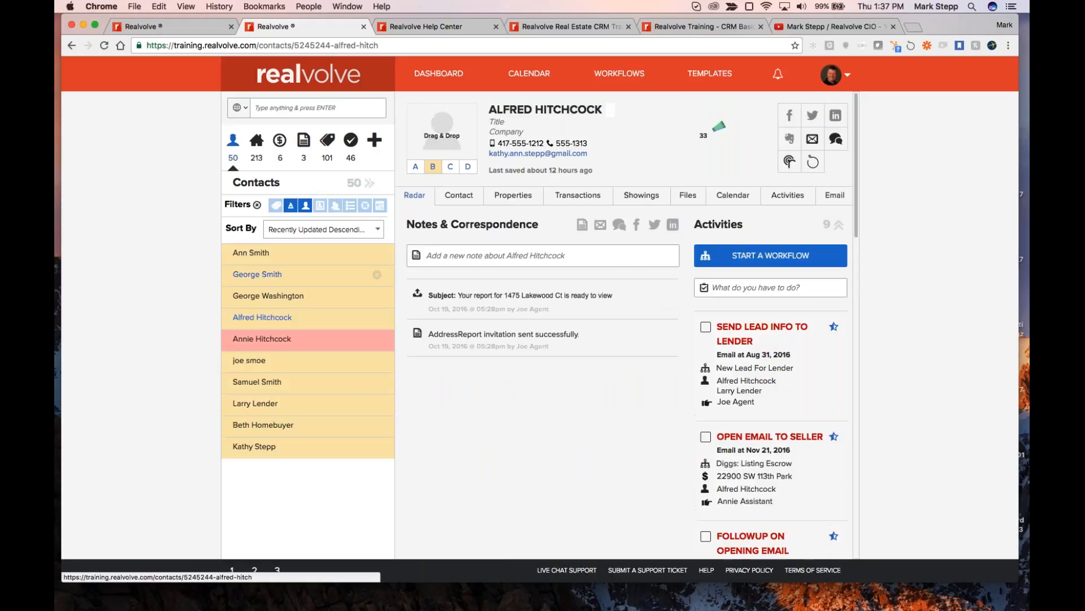
click(459, 195)
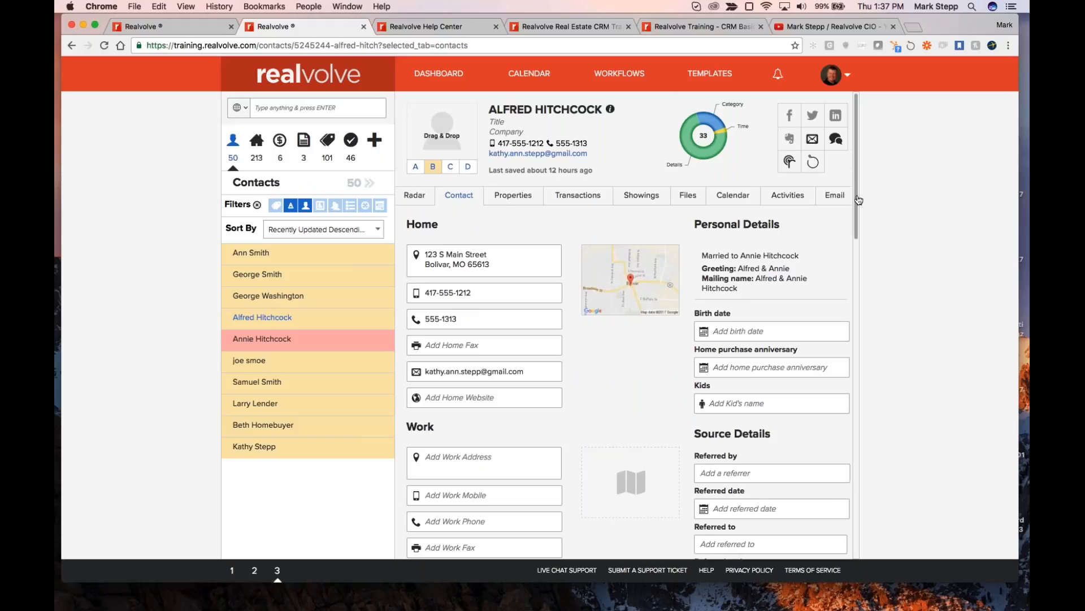
scroll(870, 307, down, 5)
scroll(869, 308, down, 8)
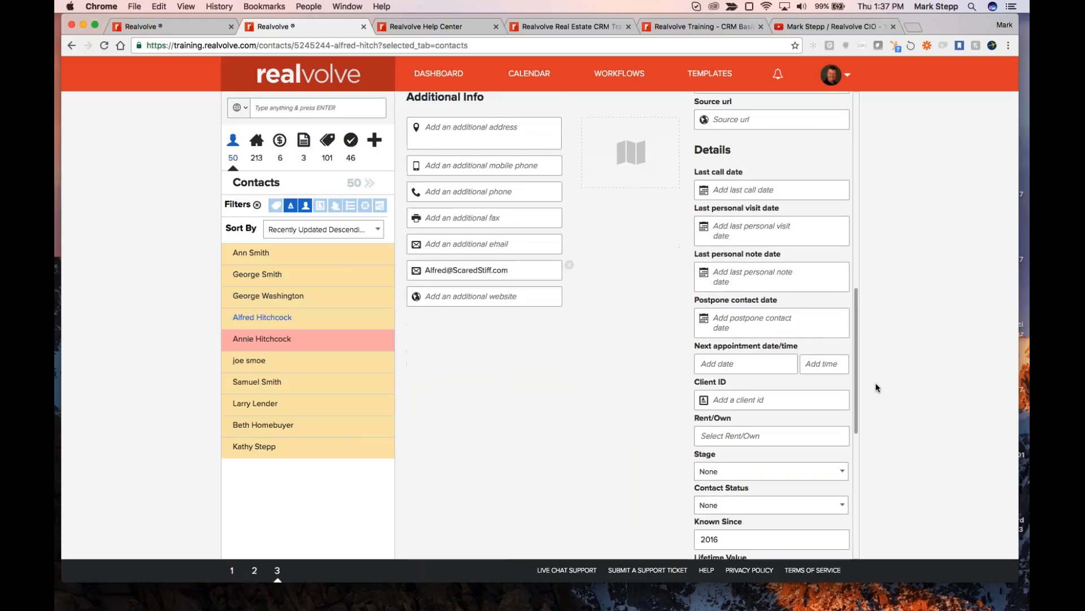
scroll(878, 424, down, 1)
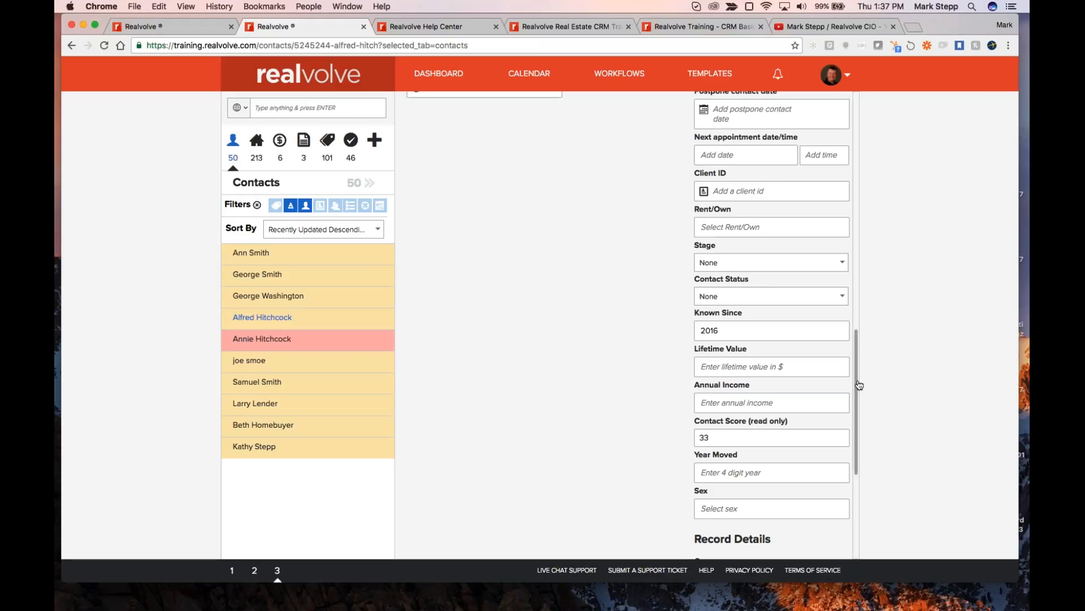
drag(860, 385, 848, 251)
click(726, 292)
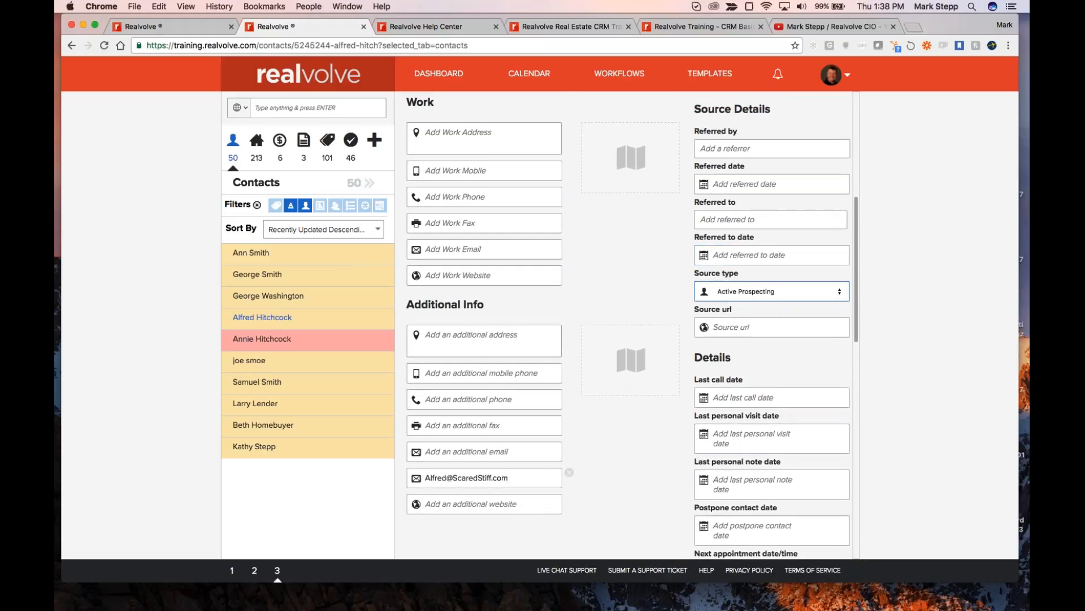
click(838, 291)
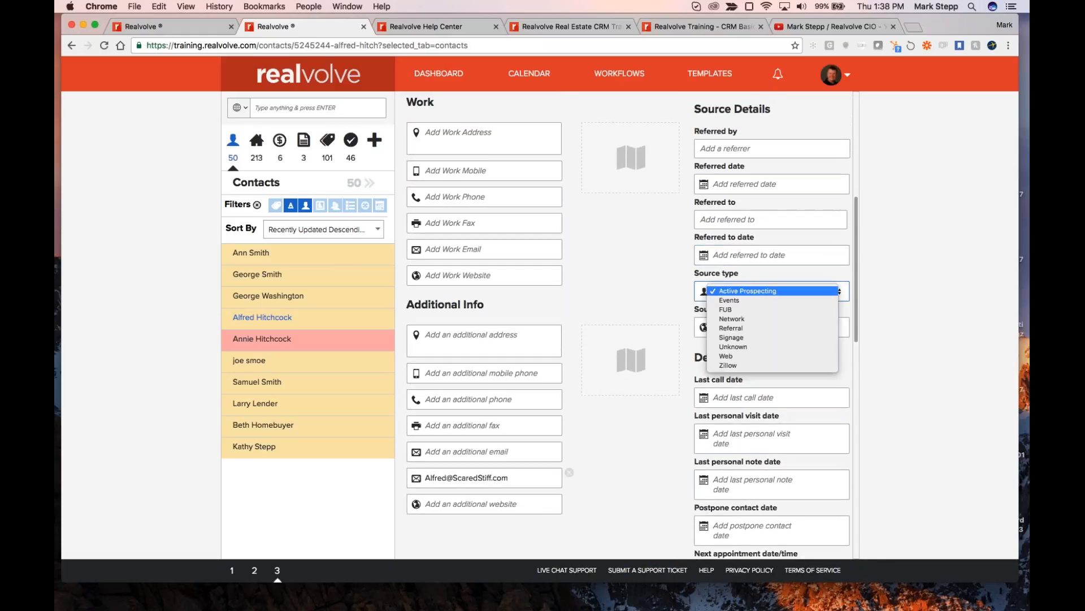
click(730, 310)
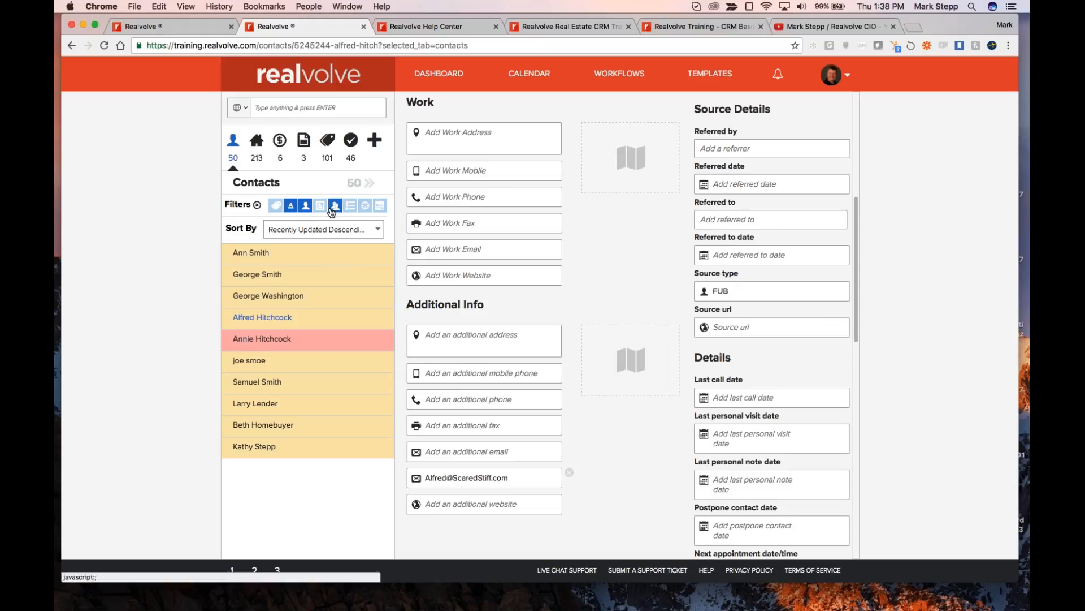
- Filter the contact list by the FUB source type
click(351, 207)
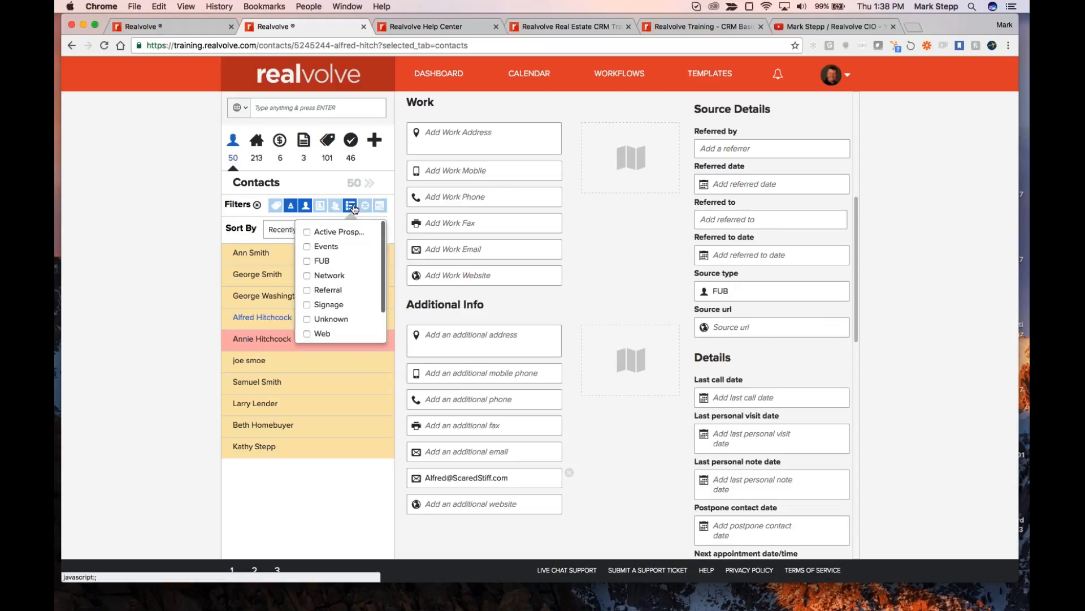
click(307, 261)
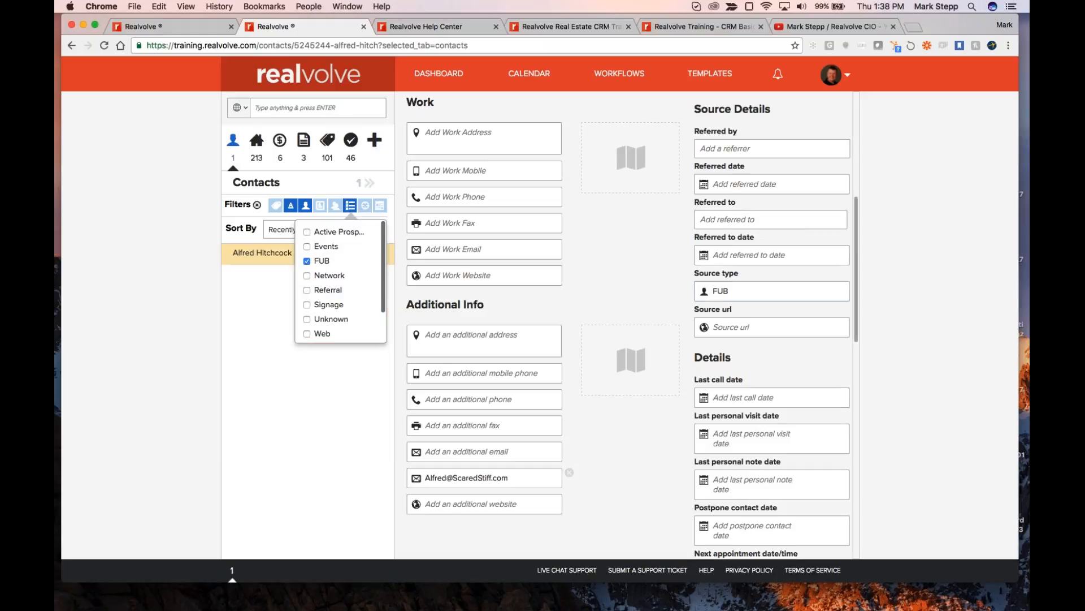
click(249, 306)
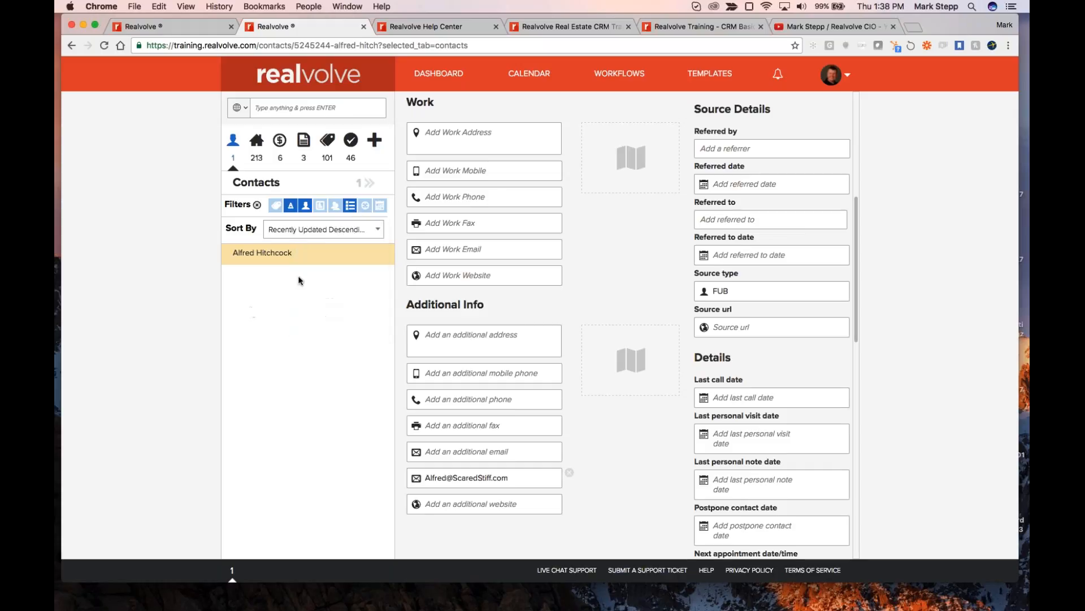
- Check the A–D rating filter without changing it and show the filtered contacts in the full contact table
click(291, 207)
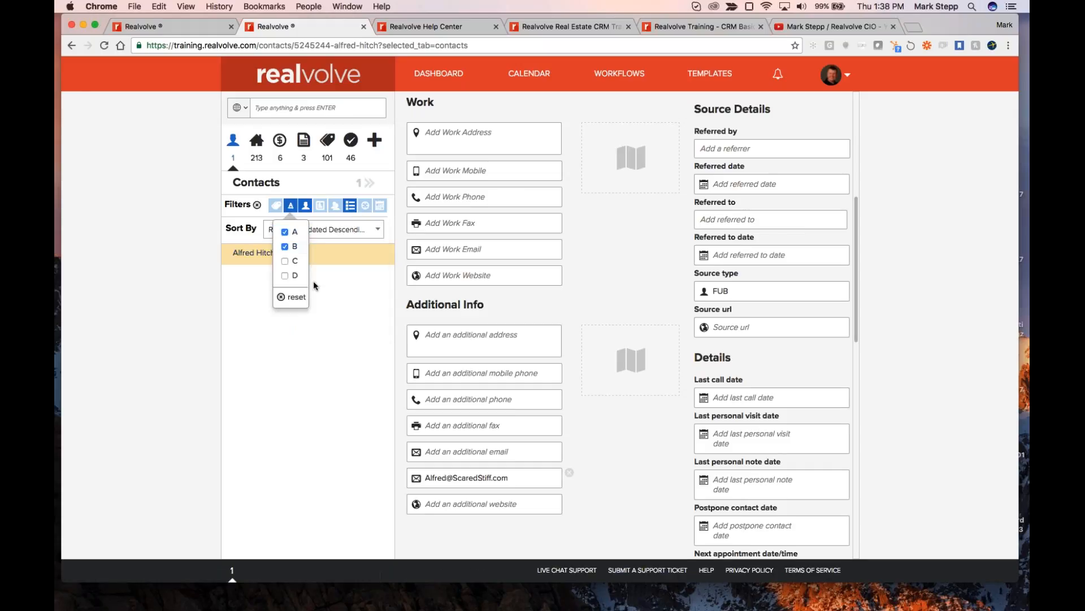
click(332, 314)
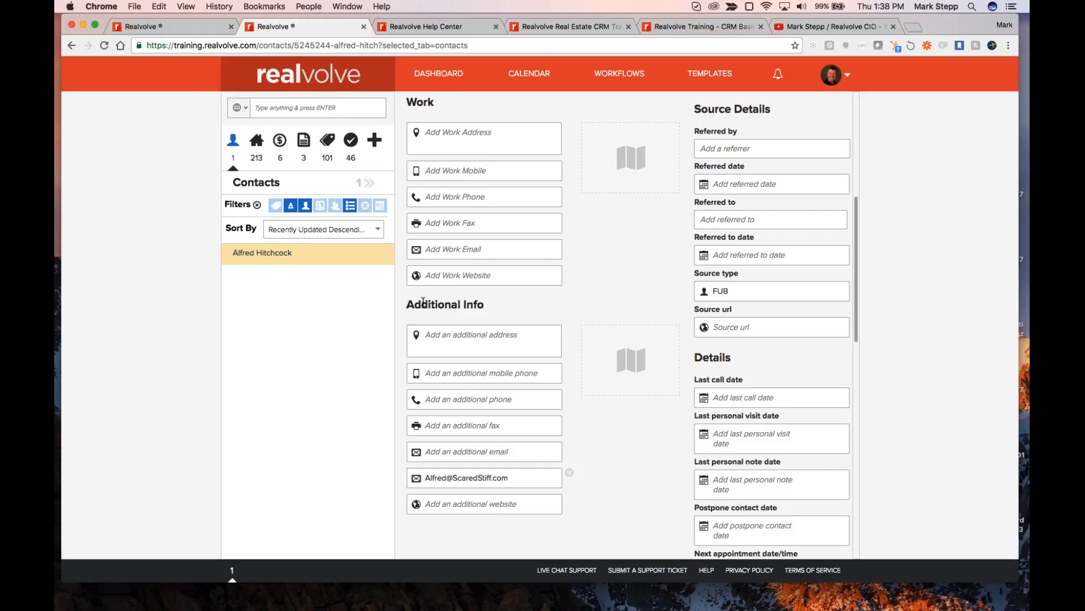
click(369, 184)
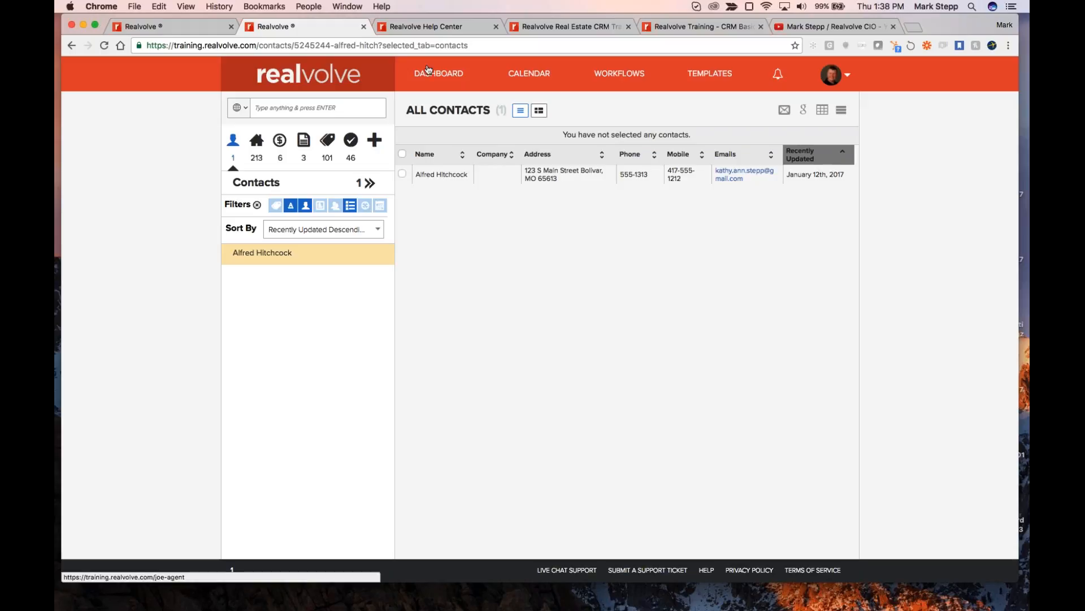
- Examine the dashboard's Contact Source chart, list the contacts from the Web source and view the third contact's summary
click(433, 76)
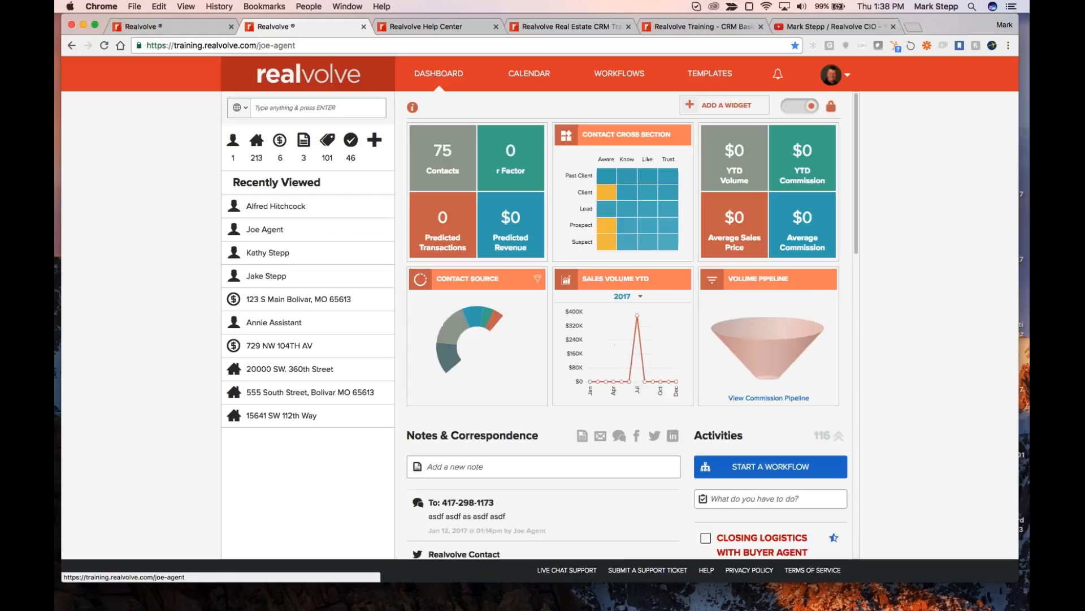
mouse_move(504, 328)
mouse_move(459, 330)
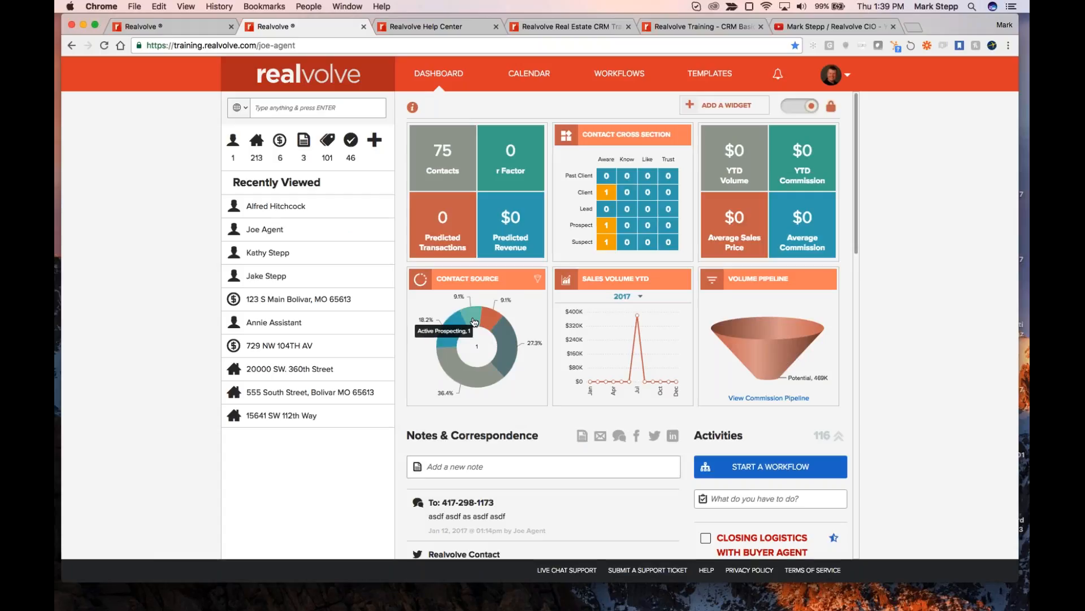
mouse_move(468, 382)
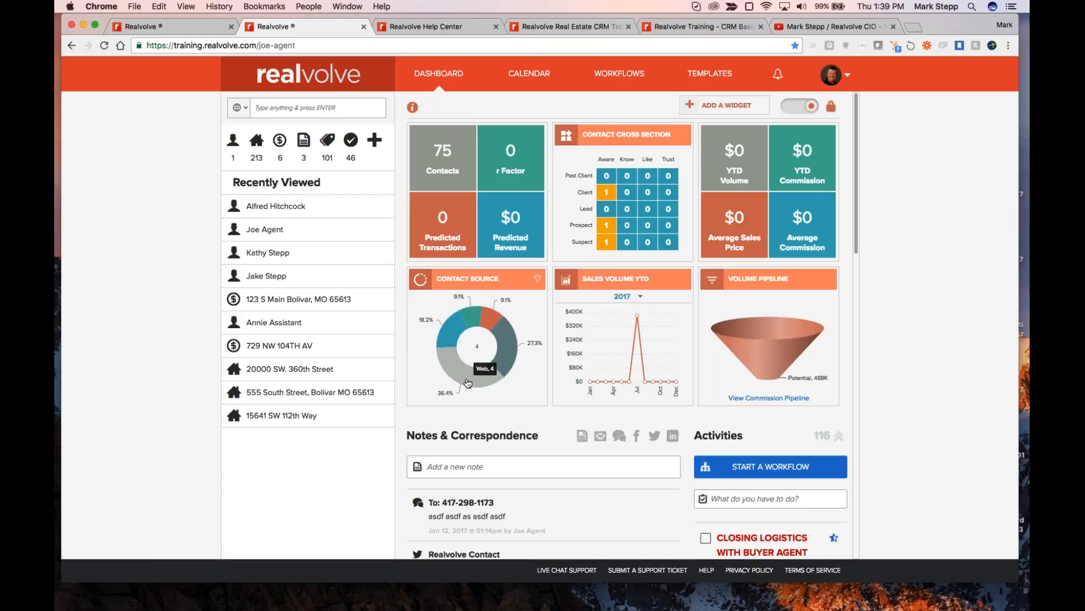
click(468, 382)
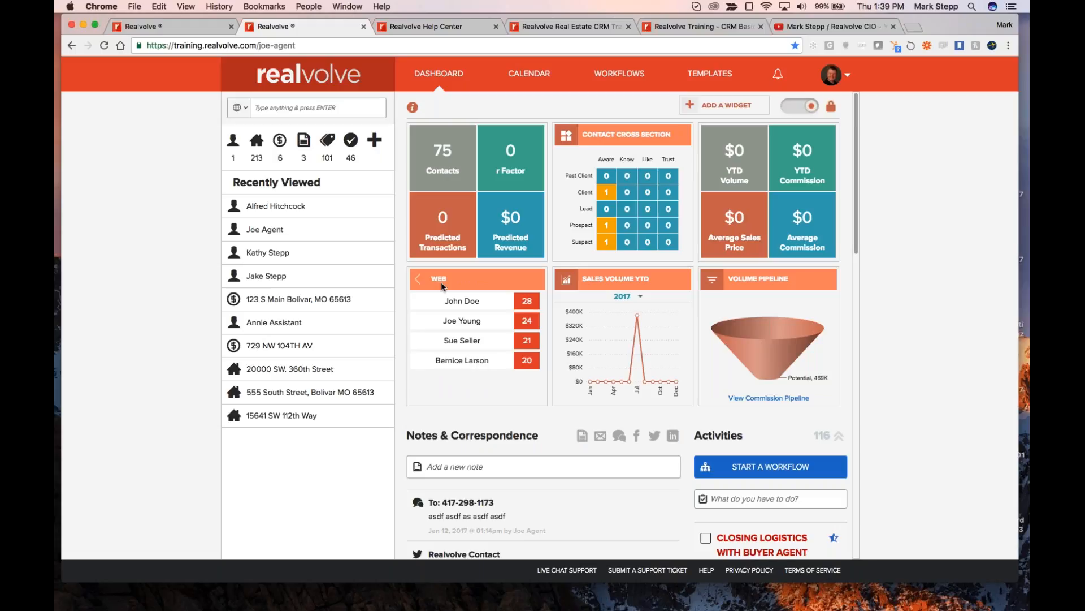
click(460, 342)
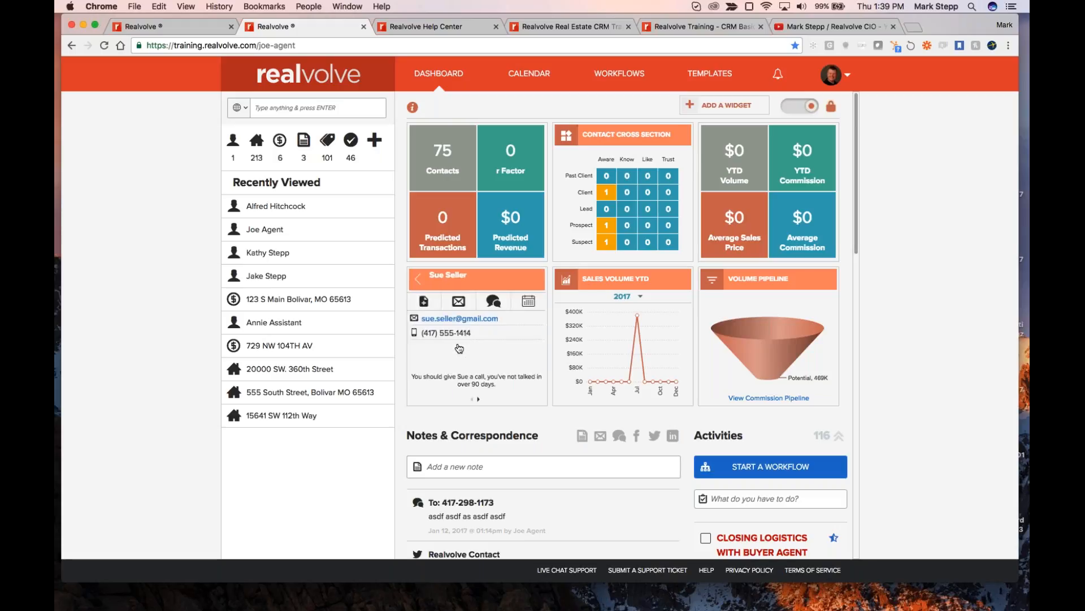
- Open the full record of the contact shown in the dashboard's Contact Source widget, and open zapier.com in a new browser tab
click(452, 277)
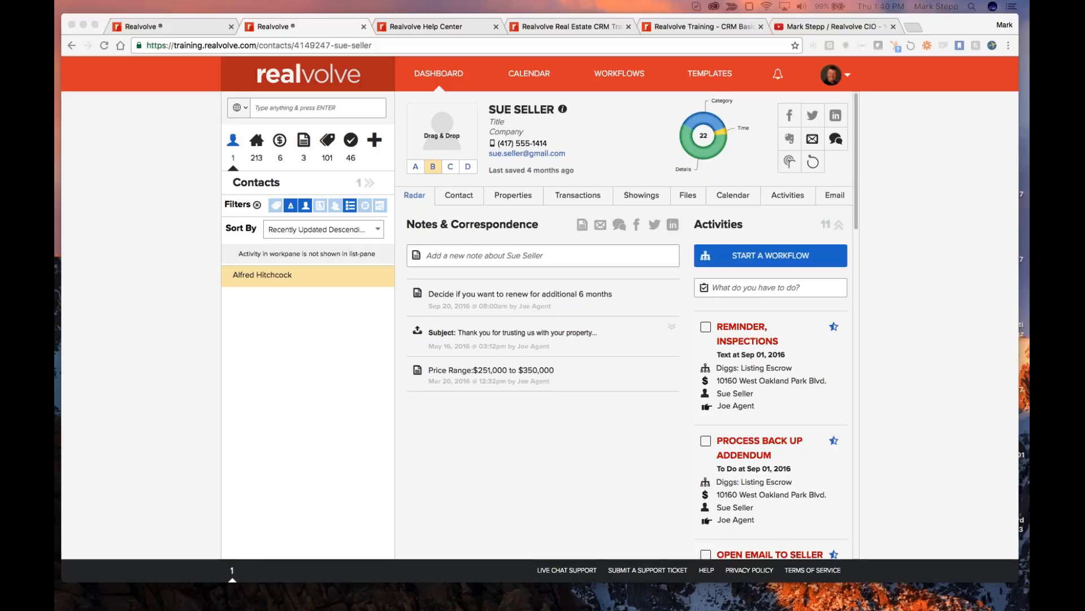
click(915, 27)
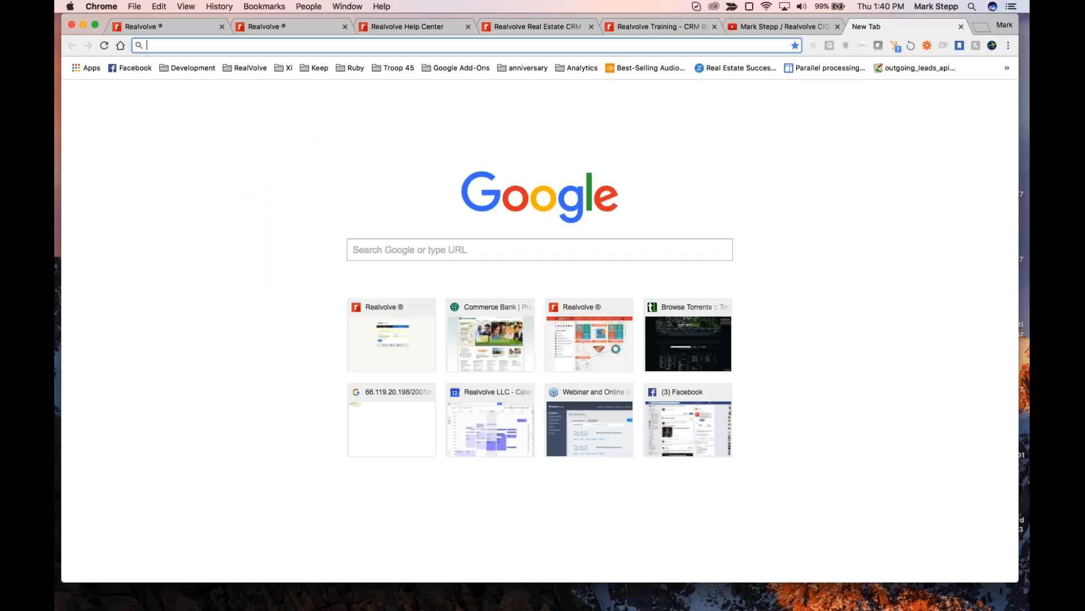
text(zapier.com)
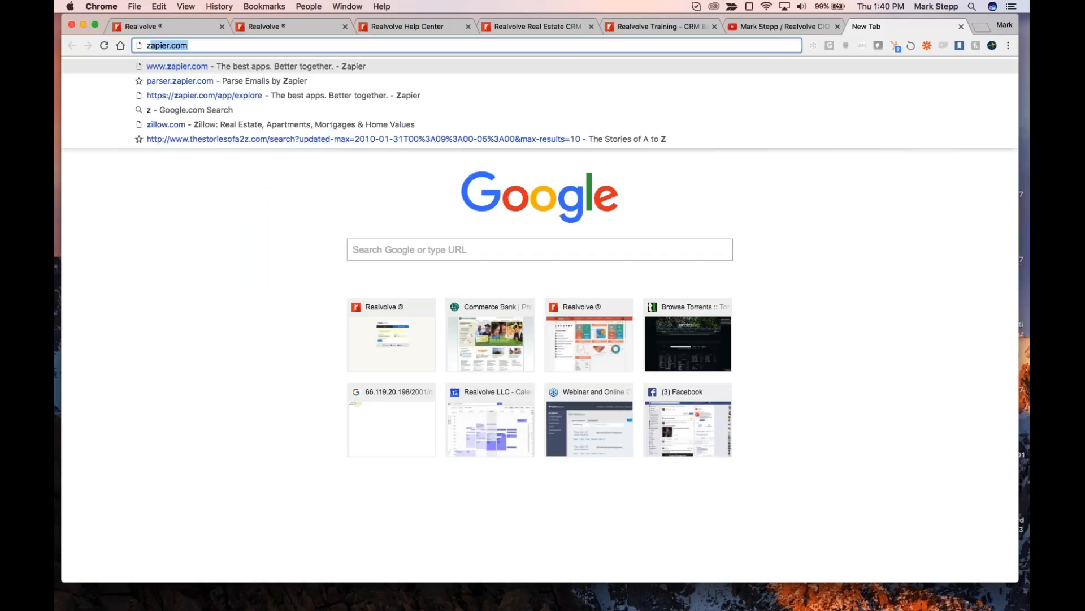
key(Return)
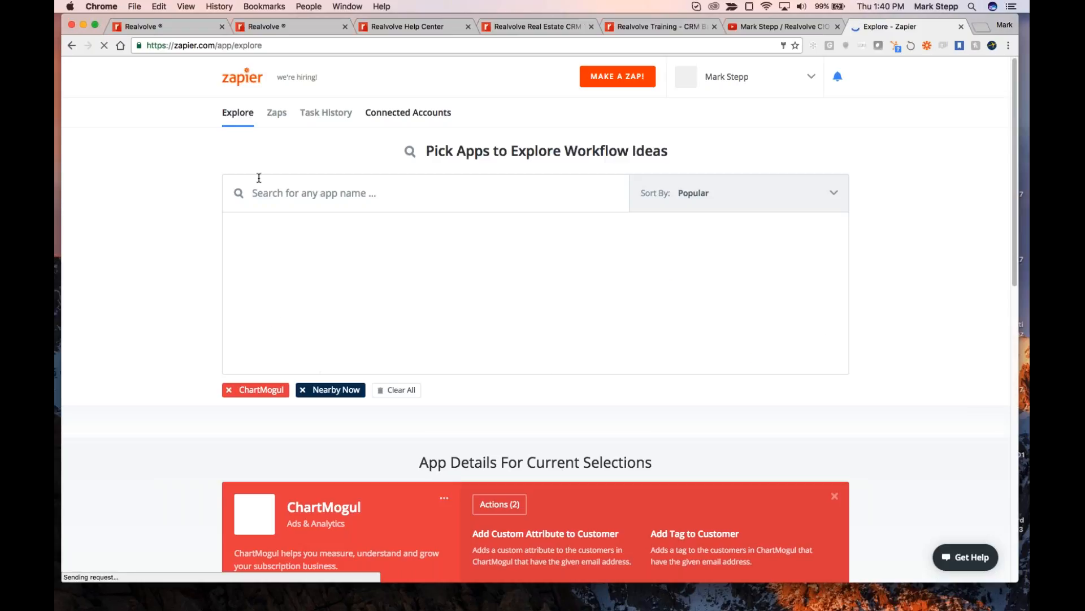
- Search Zapier's app directory for "kun" and add Kunversion to the selected apps
click(303, 192)
text(k)
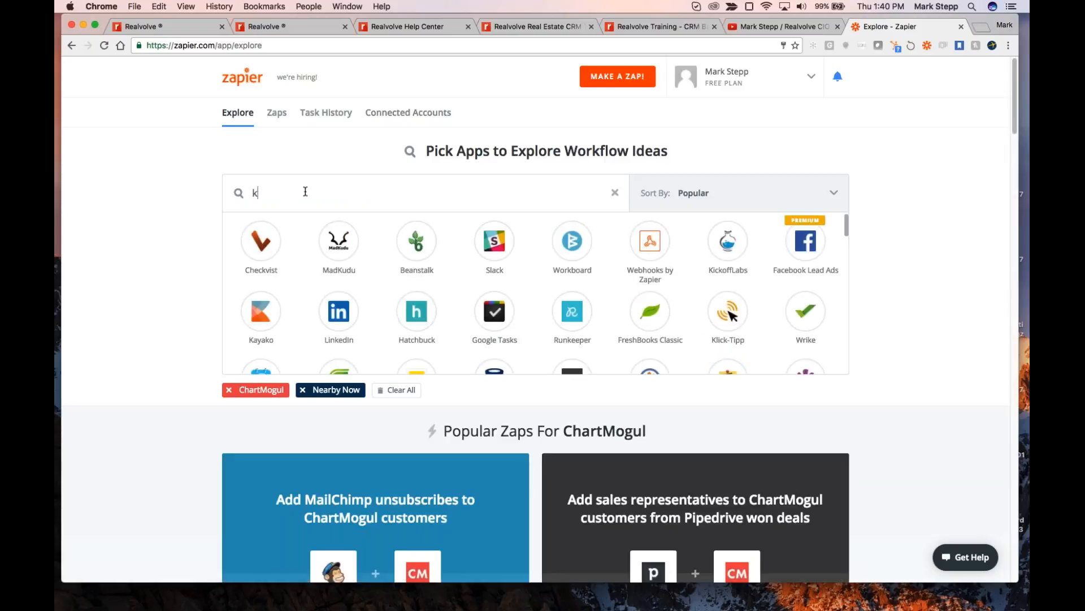
text(un)
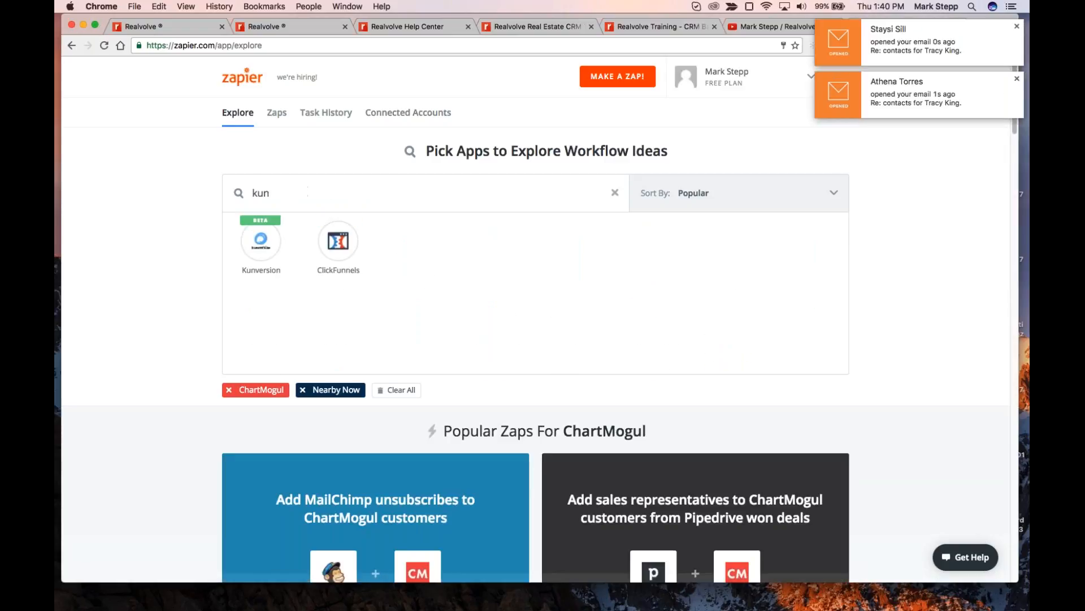
click(261, 241)
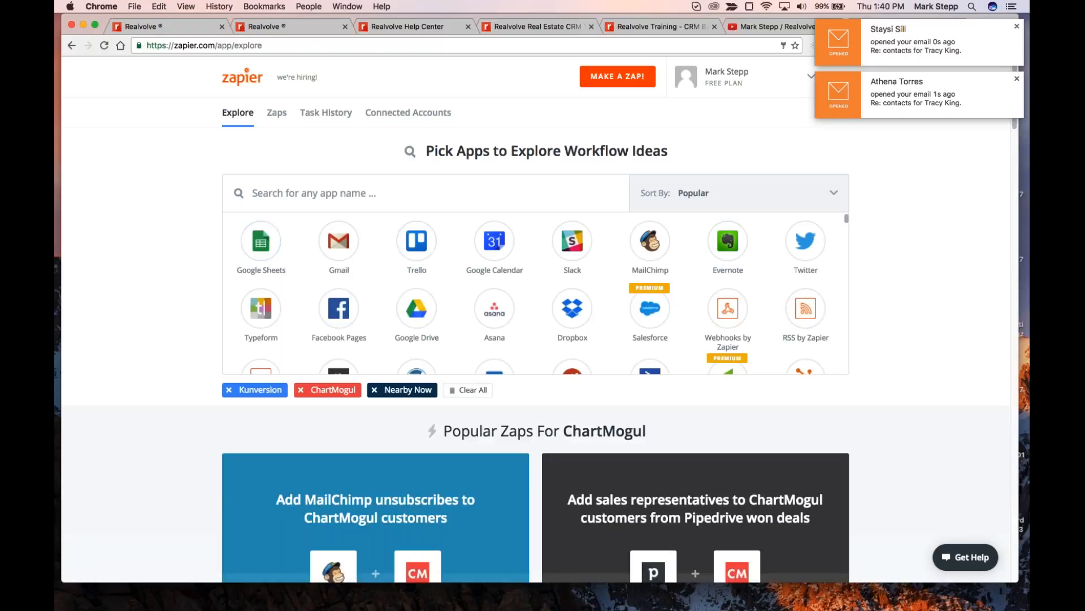
- Examine the popular Zaps for the selected apps and Kunversion's triggers and actions in the app details
scroll(264, 255, down, 5)
scroll(534, 291, up, 3)
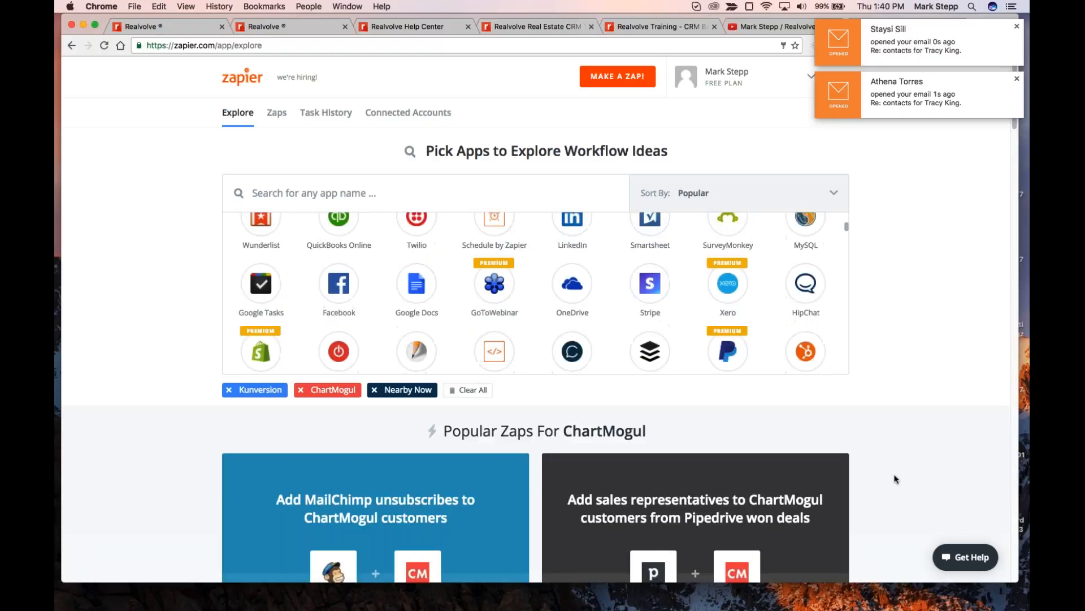
scroll(895, 478, down, 10)
scroll(895, 479, down, 4)
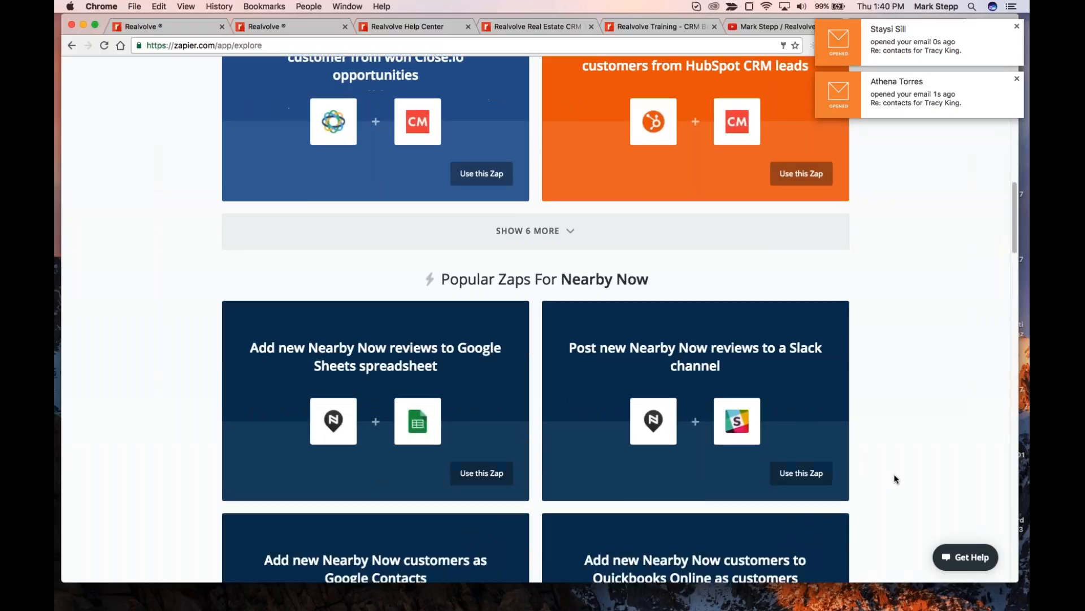
scroll(894, 479, up, 5)
scroll(895, 479, up, 4)
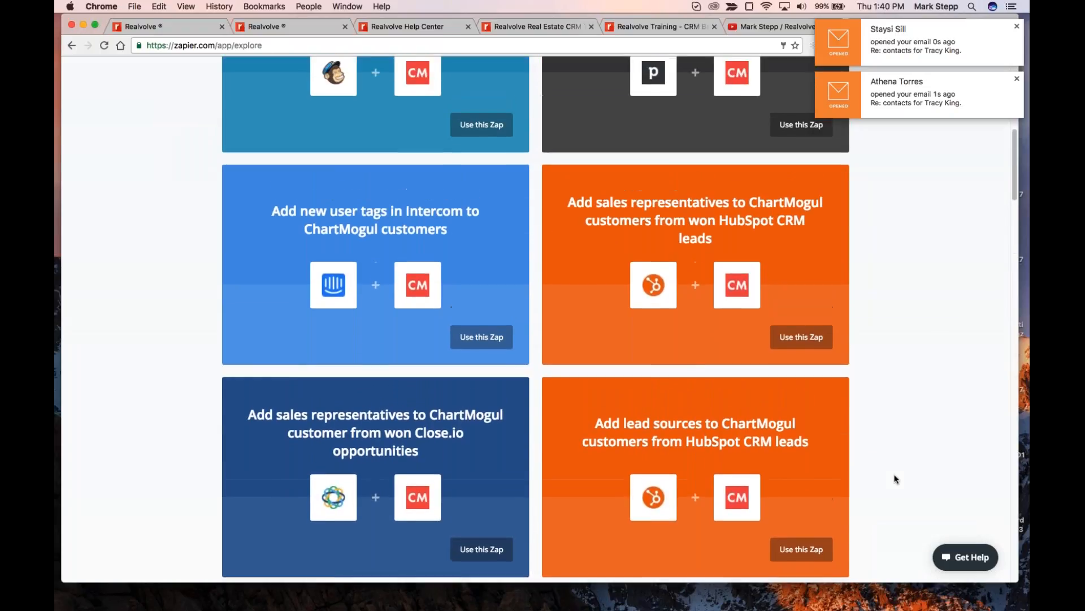
scroll(895, 479, down, 8)
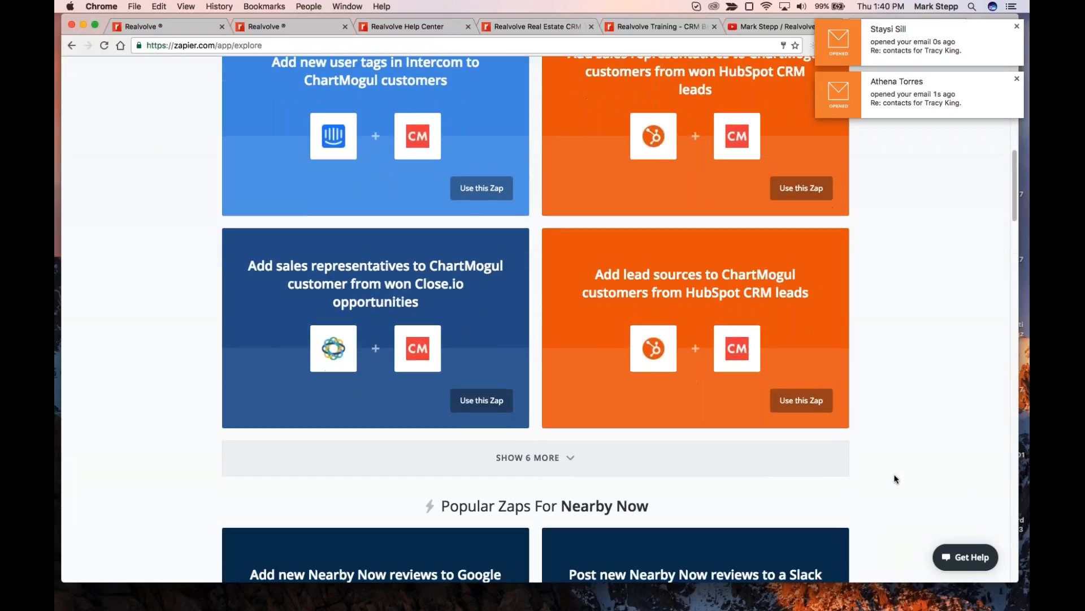
scroll(895, 479, down, 12)
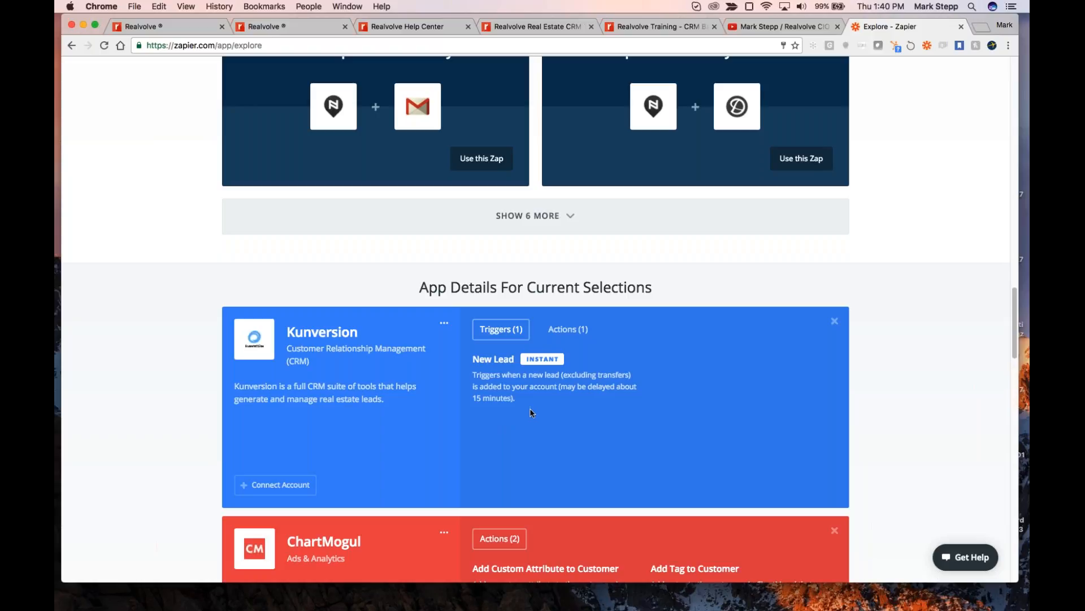
scroll(530, 412, up, 20)
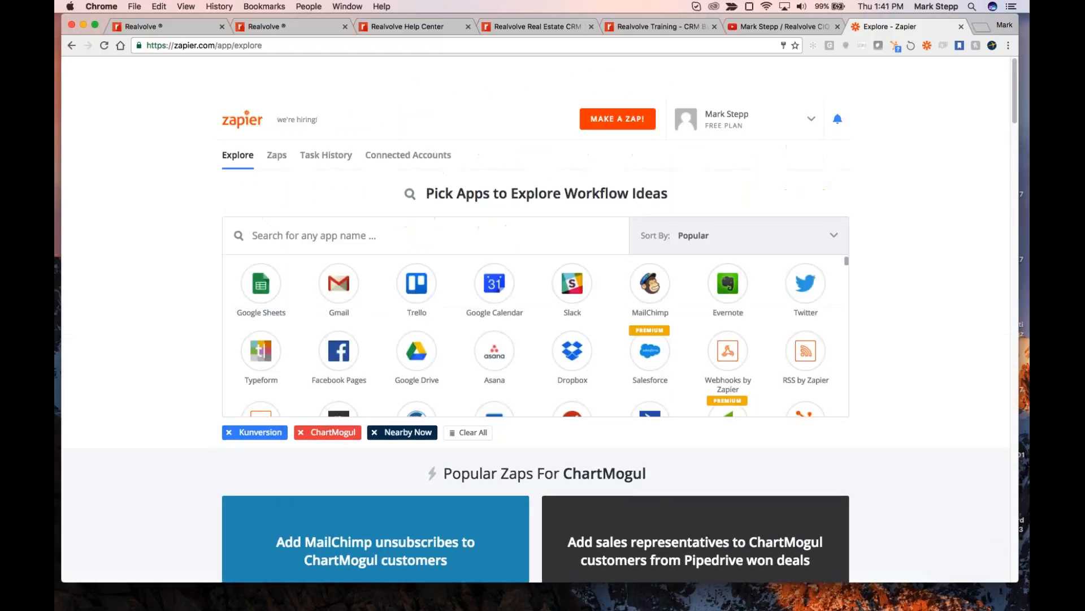
scroll(494, 321, up, 2)
- Search Zapier's app directory for "Comm" and clear the search
click(385, 201)
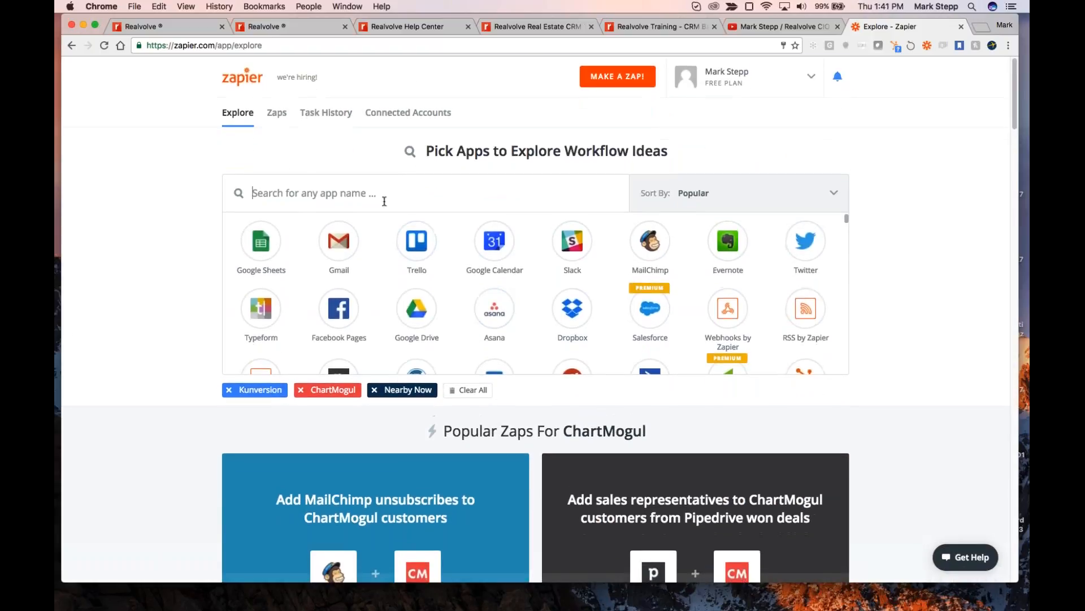
text(CIN)
text(C)
key(BackSpace)
key(BackSpace)
key(BackSpace)
text(omm)
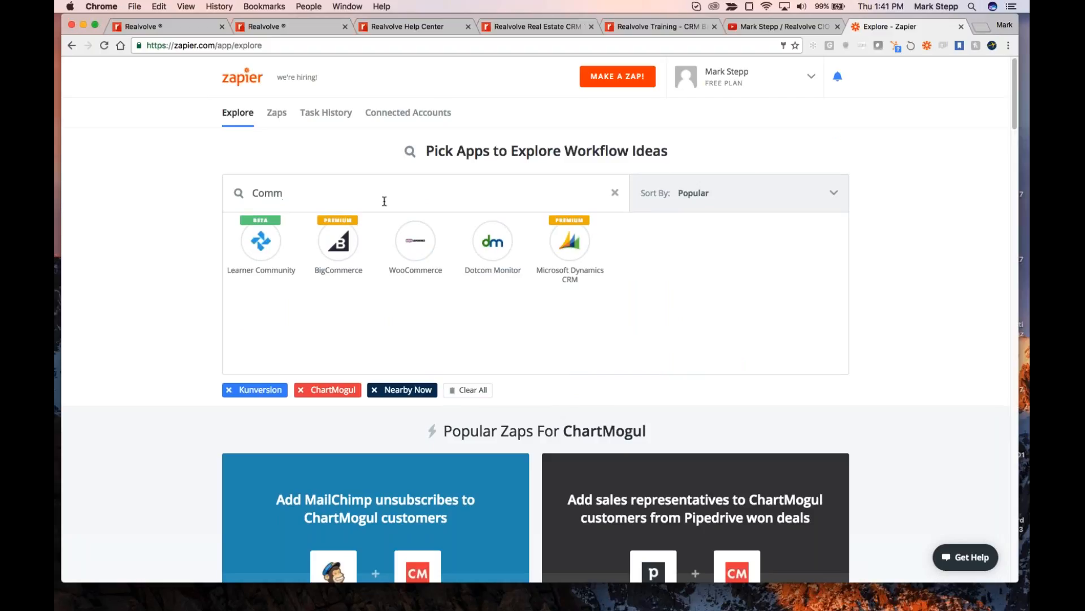
key(BackSpace)
key(BackSpace)
key(BackSpace)
key(BackSpace)
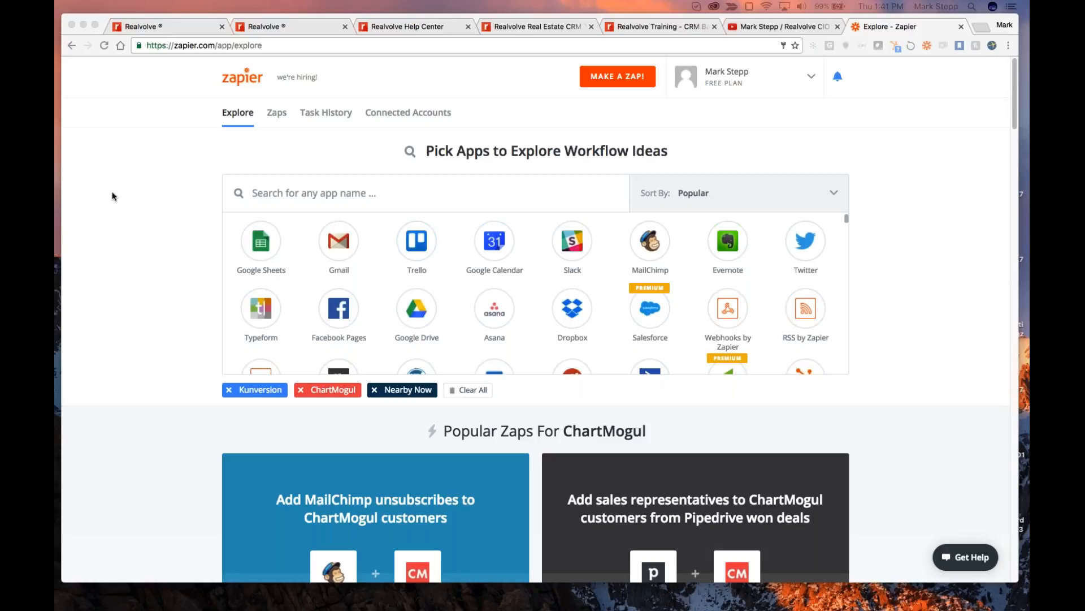
- Switch back to the open contact record in Realvolve, view its contact details and return to its Radar view
click(436, 30)
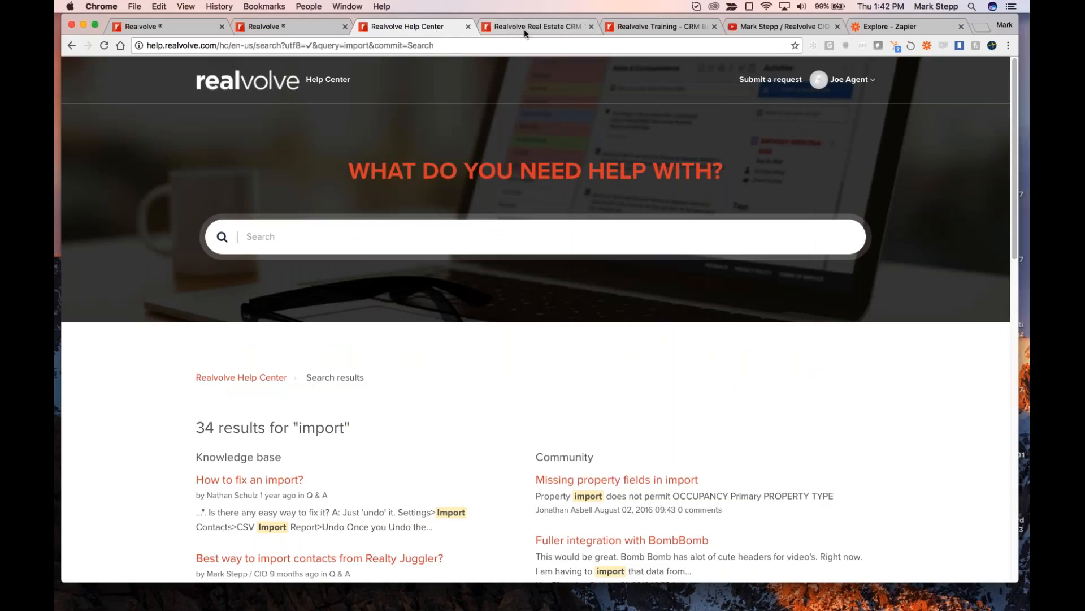
click(256, 30)
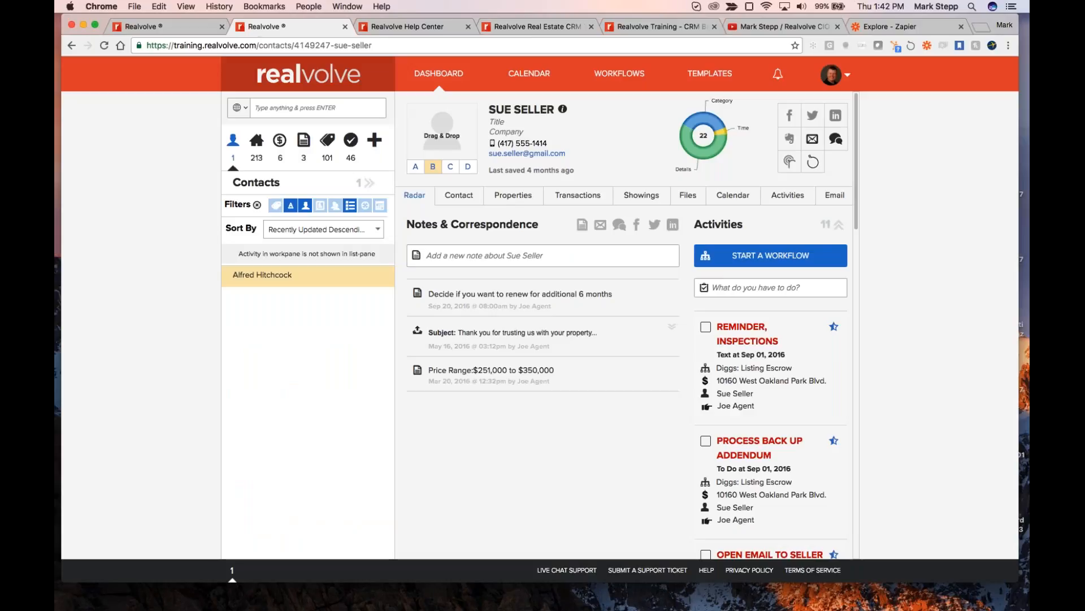
click(459, 196)
click(414, 195)
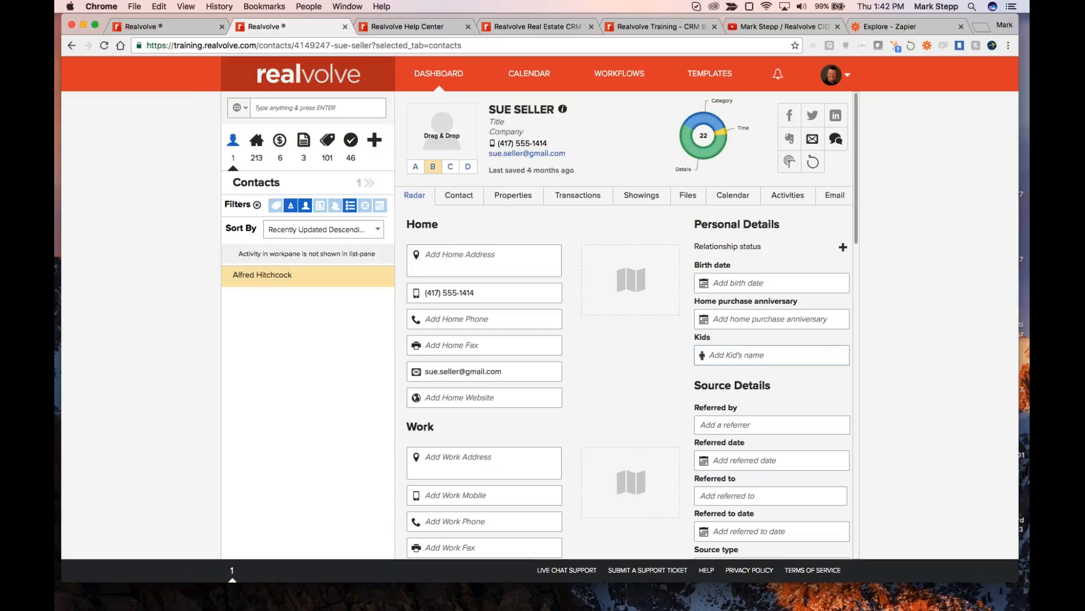
click(452, 197)
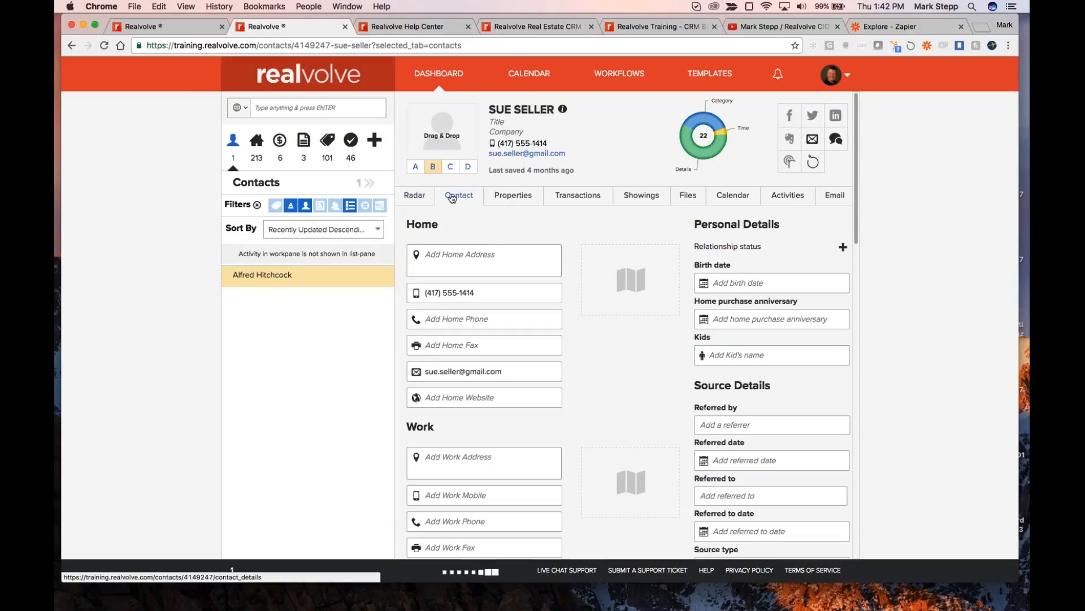
click(420, 198)
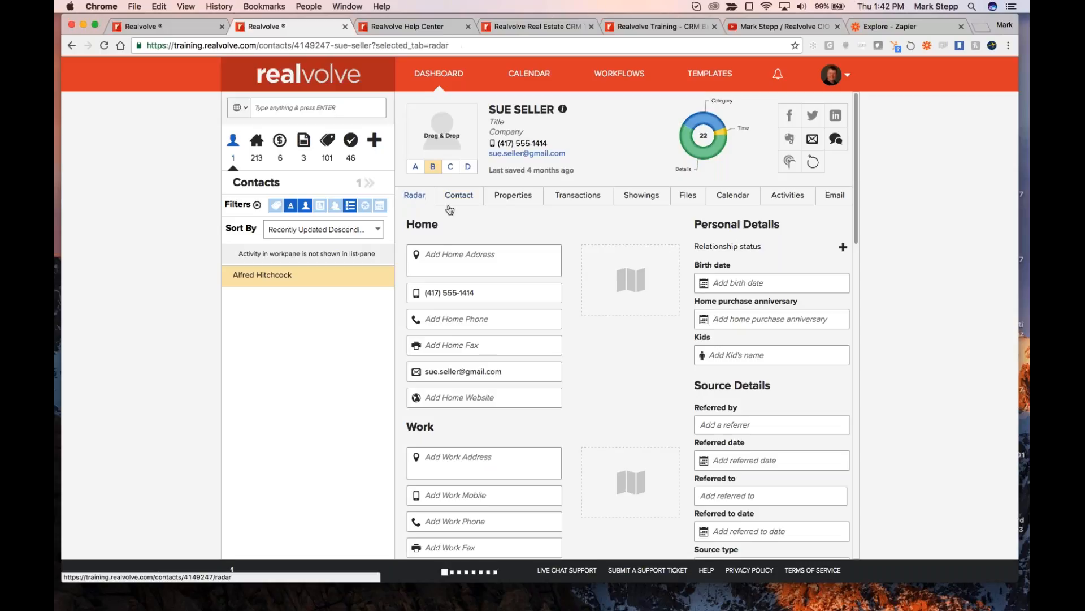
- Find the Tags section in the contact's Radar view and look through the existing tags available for assignment
mouse_move(554, 289)
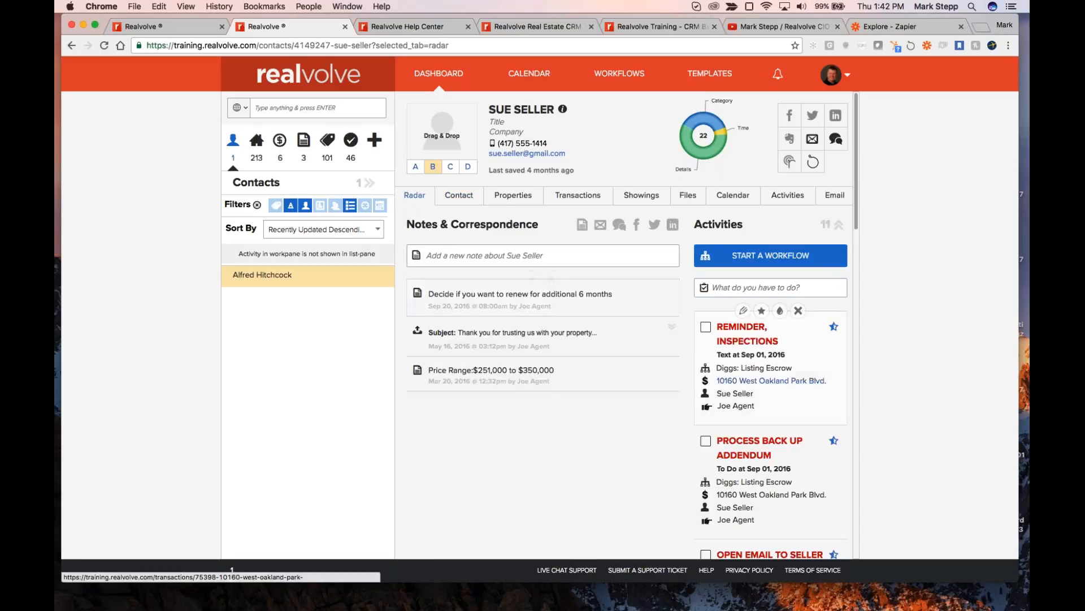
scroll(769, 255, down, 3)
scroll(771, 252, down, 10)
scroll(771, 322, down, 7)
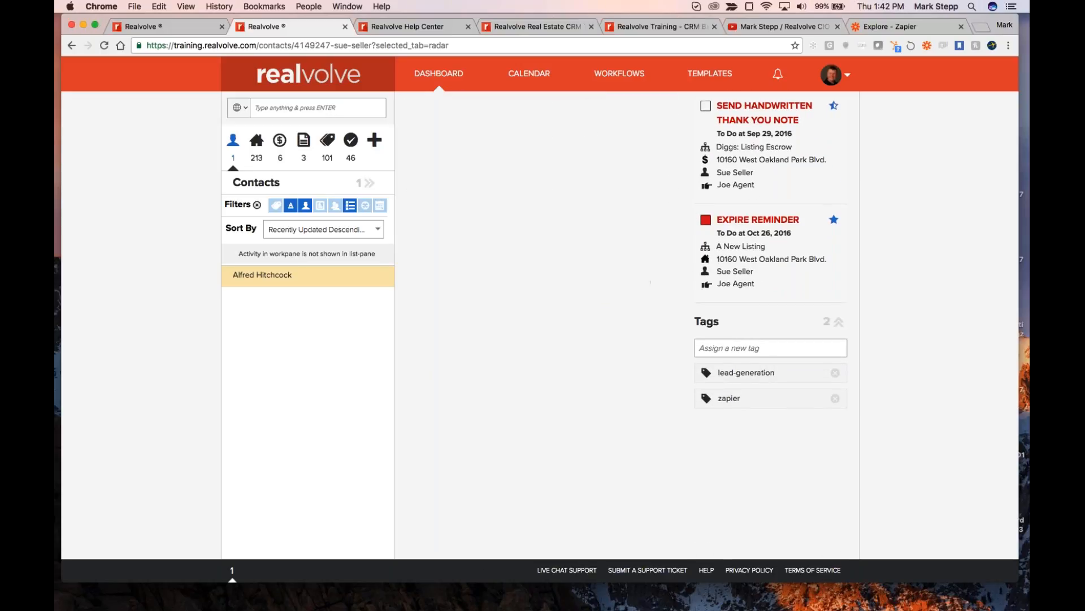
click(768, 348)
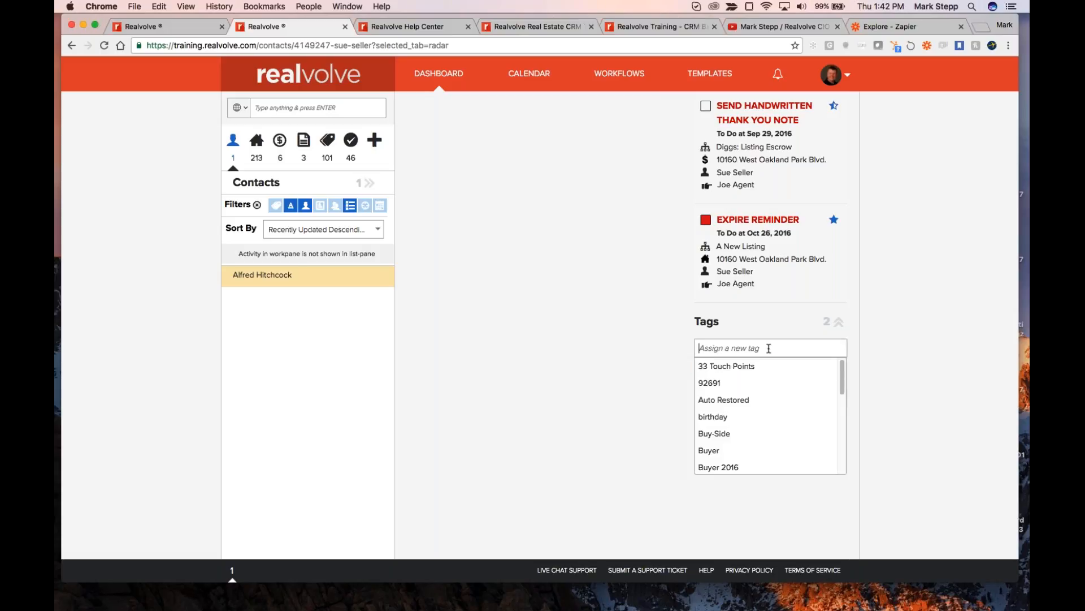
mouse_move(842, 381)
mouse_down()
mouse_move(843, 457)
mouse_move(843, 373)
mouse_move(846, 383)
mouse_up()
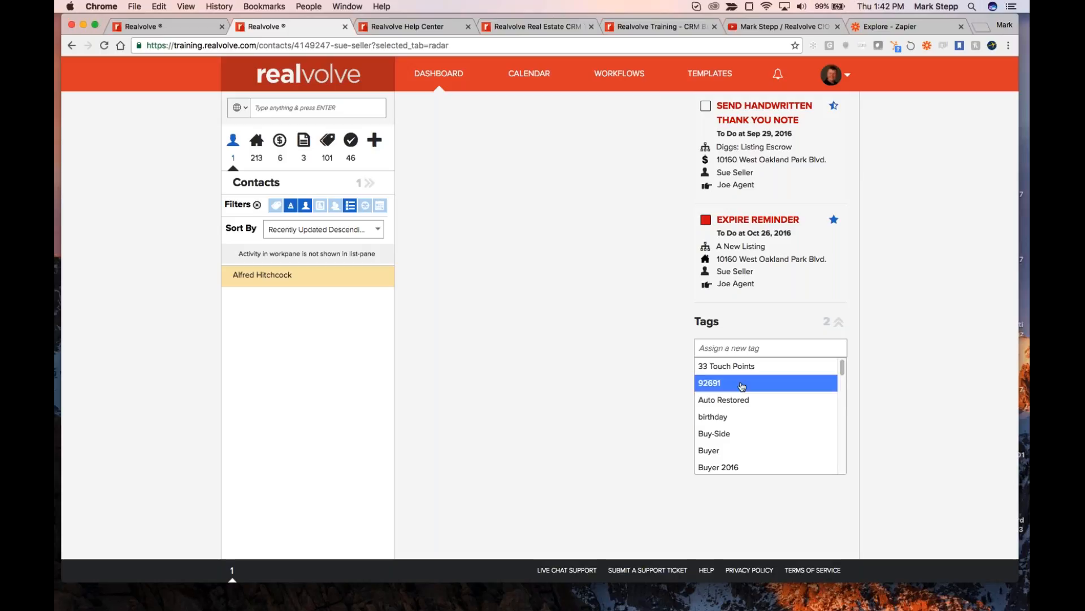
- Enter "MyNew TAG" as a new tag for the contact
click(749, 351)
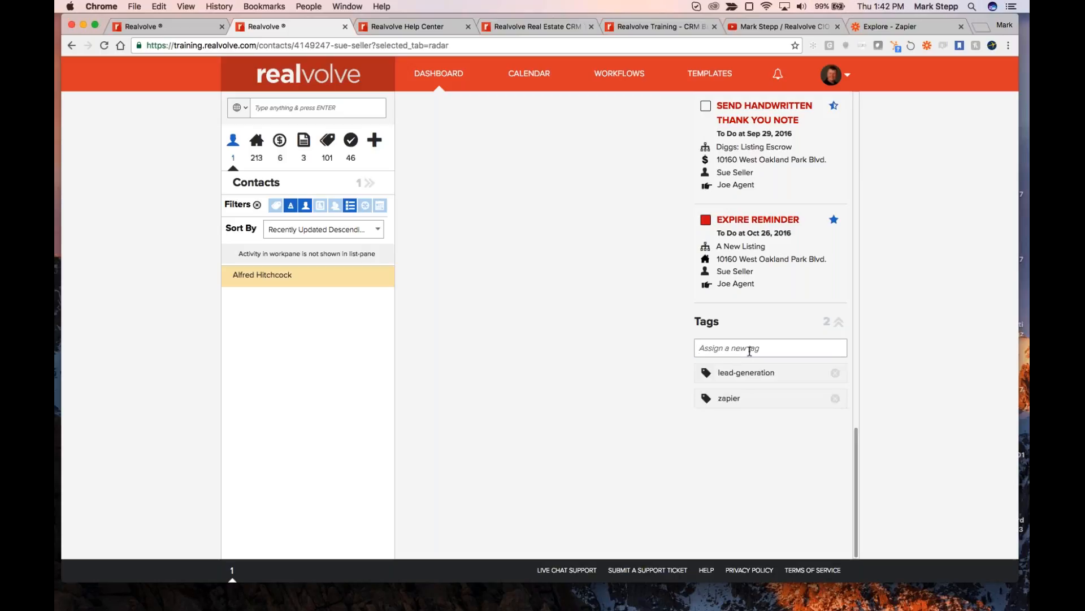
text(M)
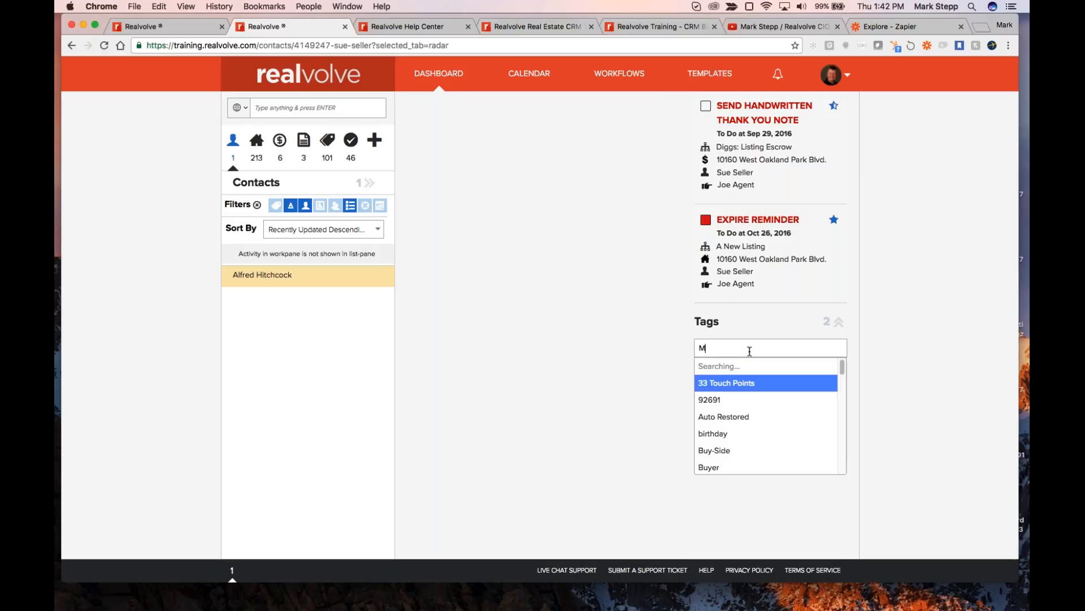
text(yNewTAG)
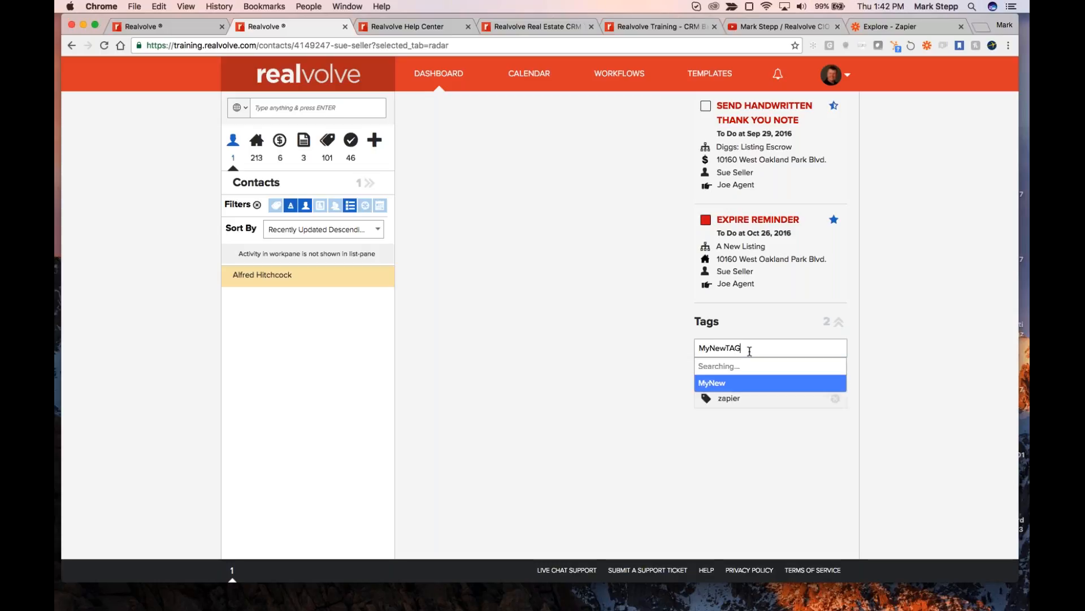
key(BackSpace)
key(BackSpace)
key(BackSpace)
text(TAG)
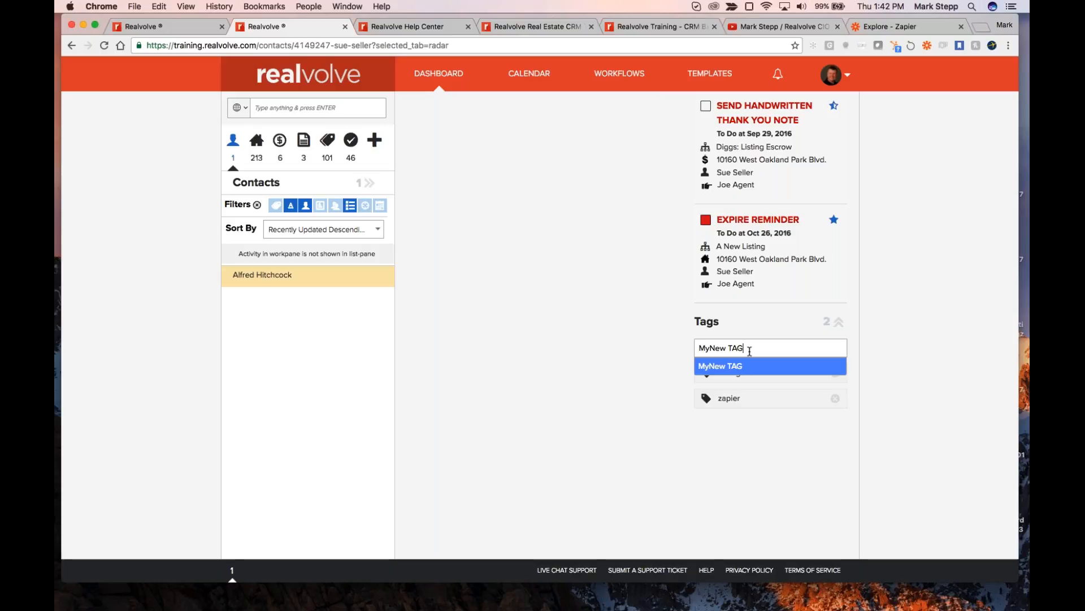
key(Return)
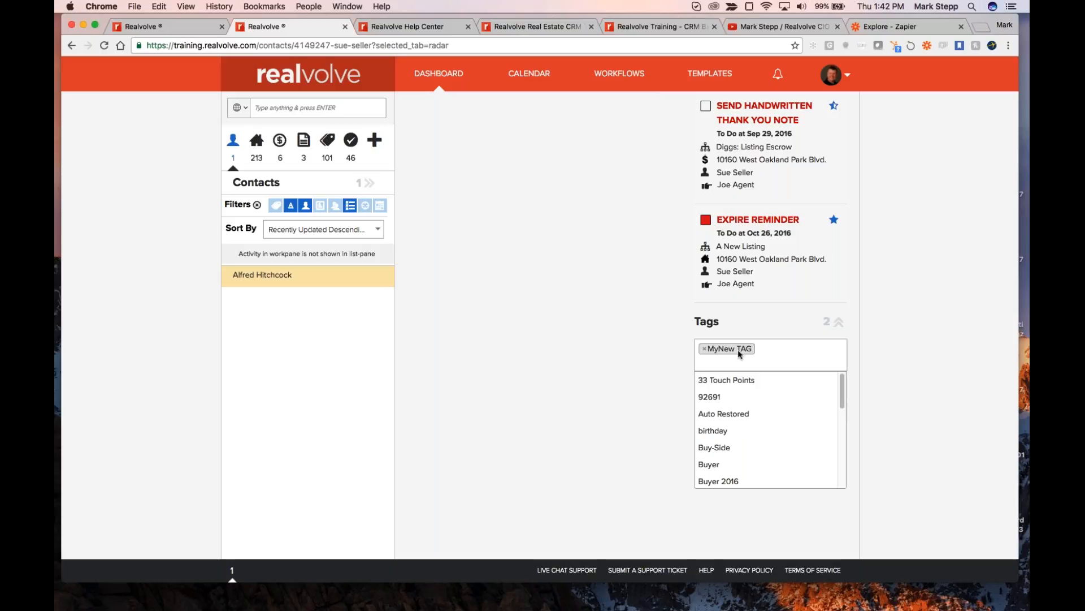
- Assign the existing birthday and Buy-Side tags to the contact together with the new tag, and dismiss the email notifications
click(726, 441)
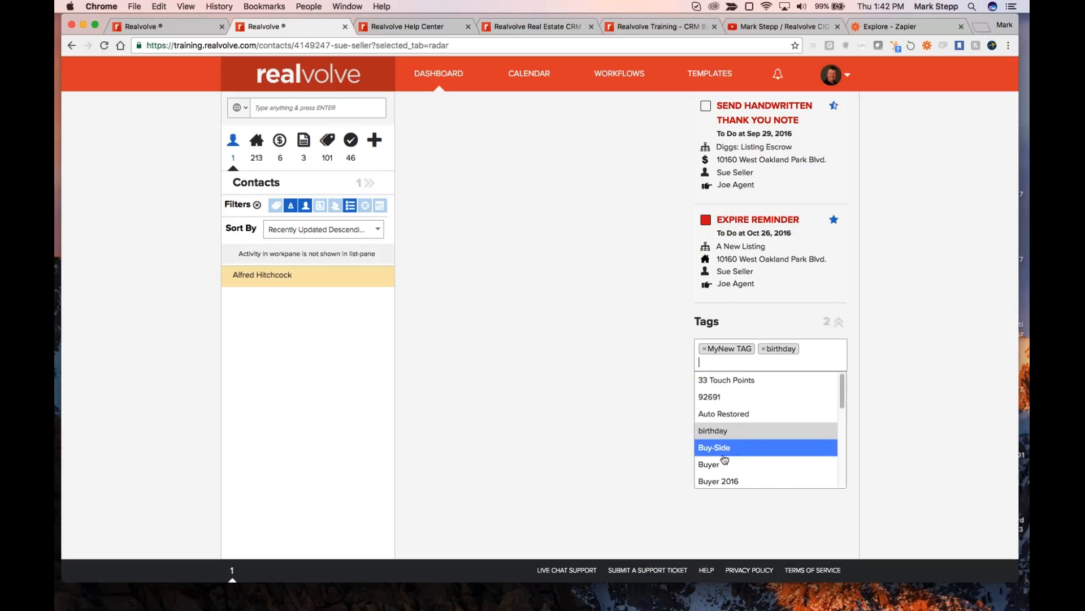
click(724, 451)
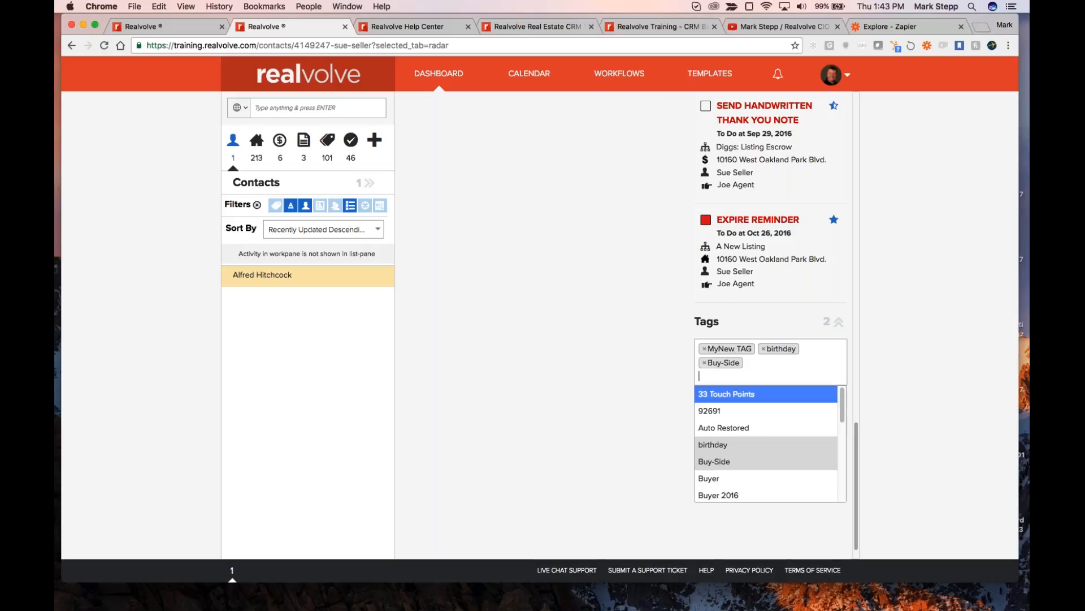
click(838, 348)
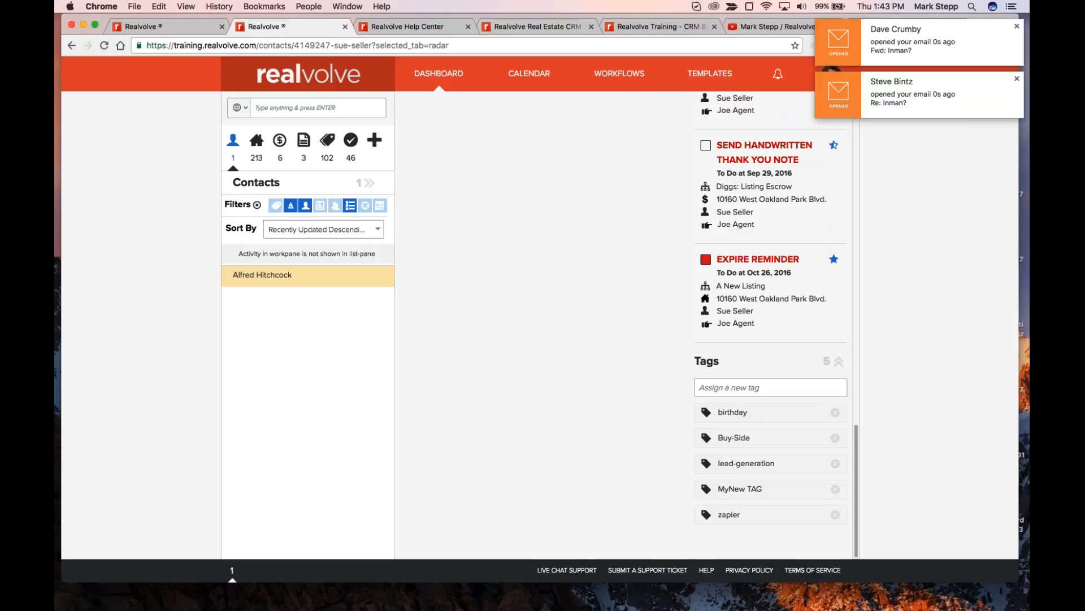
click(1017, 79)
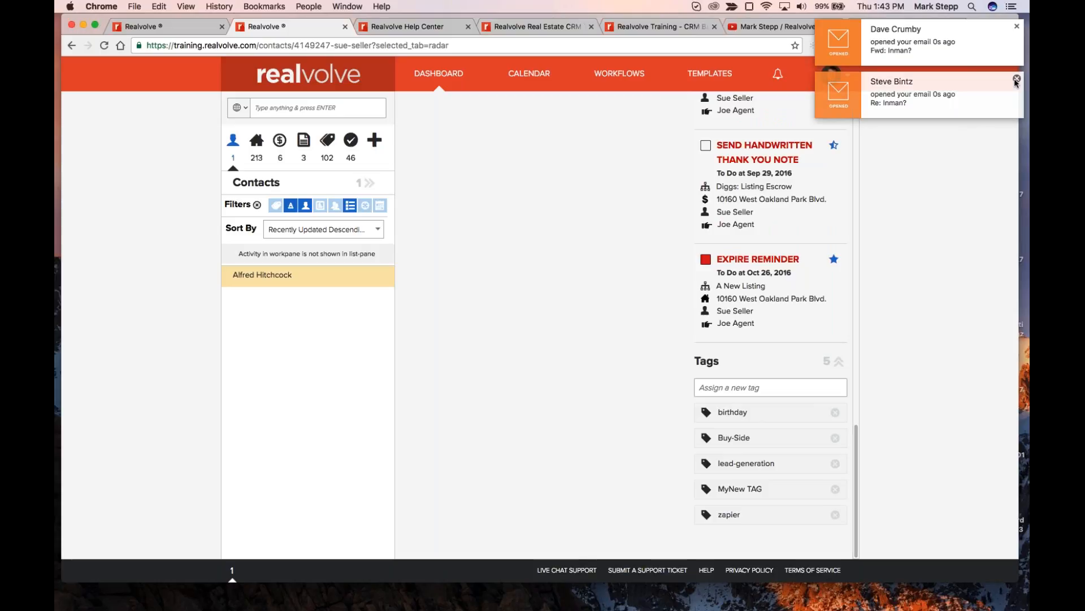
click(1016, 27)
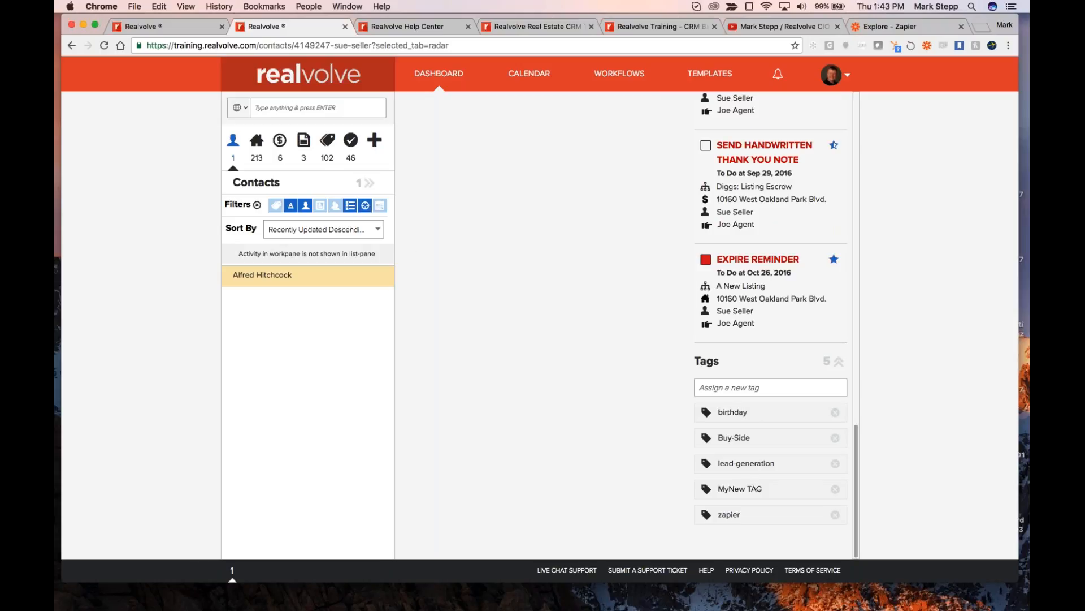
- Find MyNew TAG in the Tags list and display the contacts assigned to it
click(328, 145)
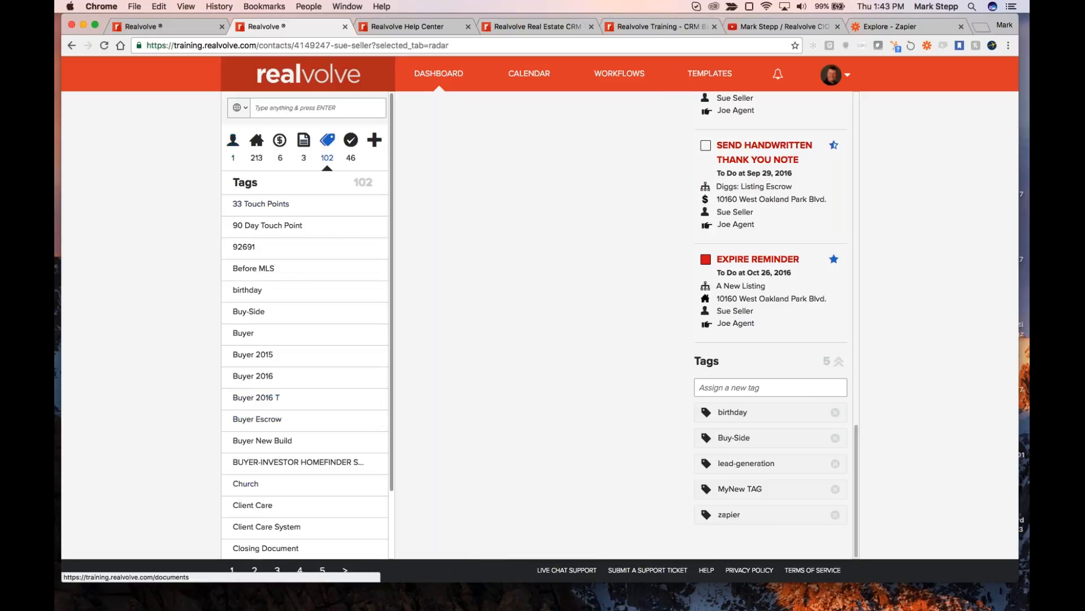
scroll(273, 425, down, 1)
scroll(273, 425, down, 3)
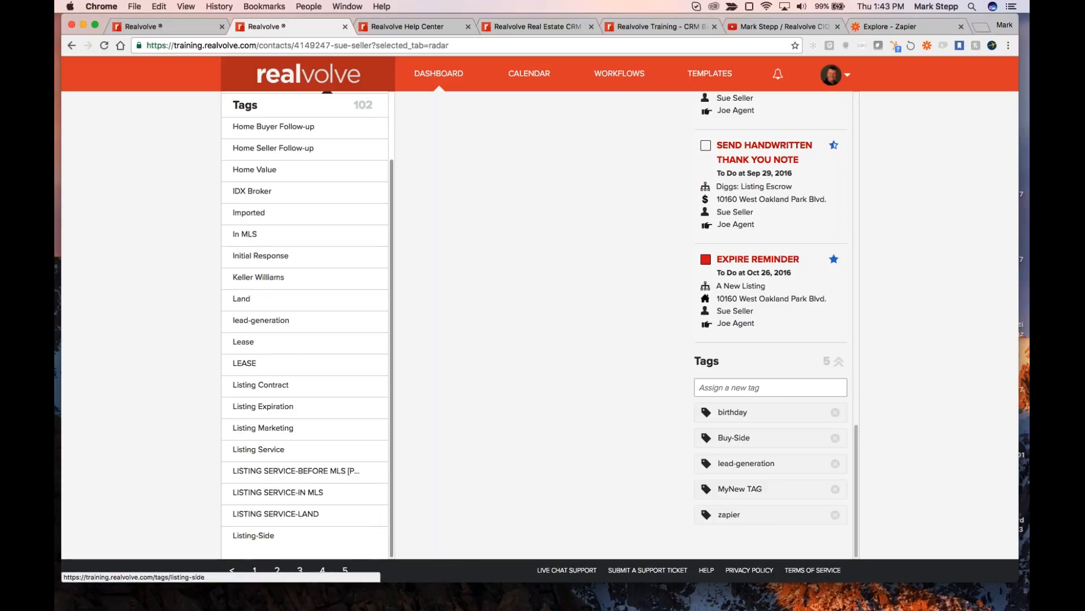
click(322, 571)
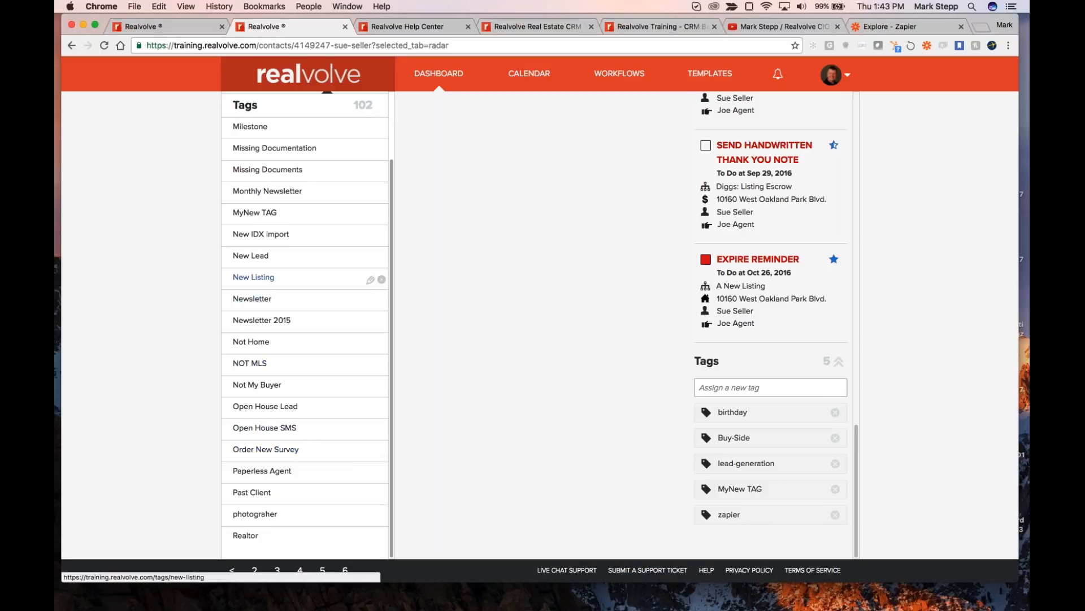
click(257, 216)
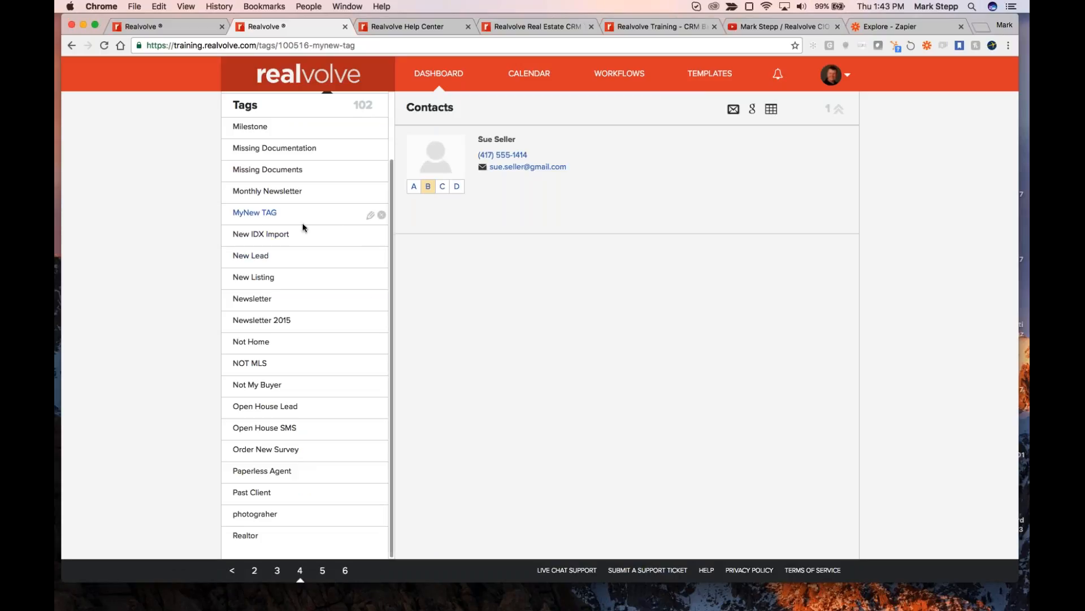
- Open the Users & Permissions settings and review the assistant user's security permissions through to the Tag option
scroll(303, 227, up, 3)
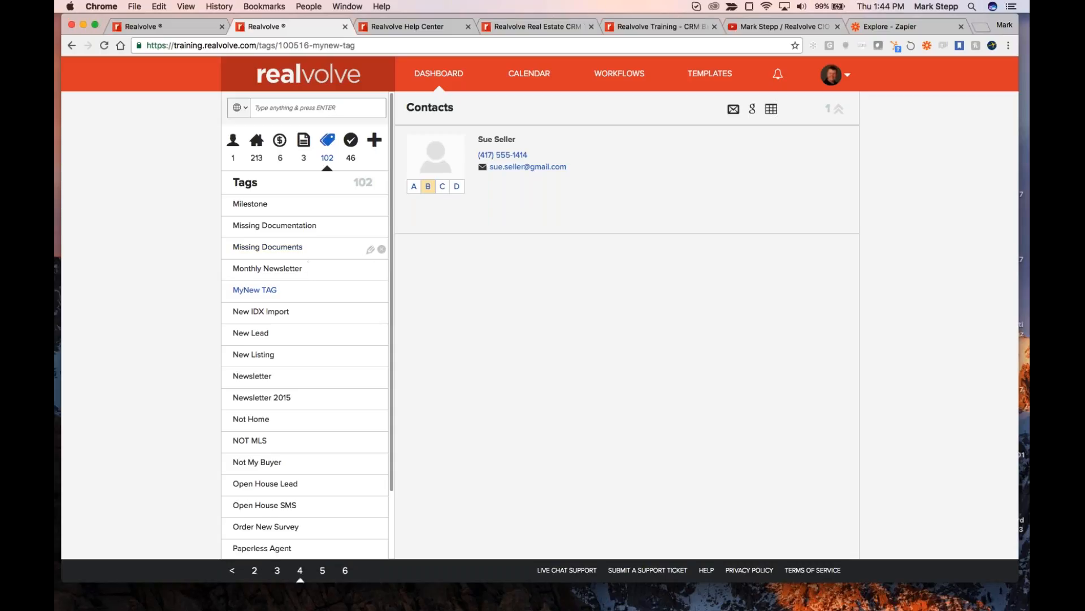
click(847, 75)
click(808, 103)
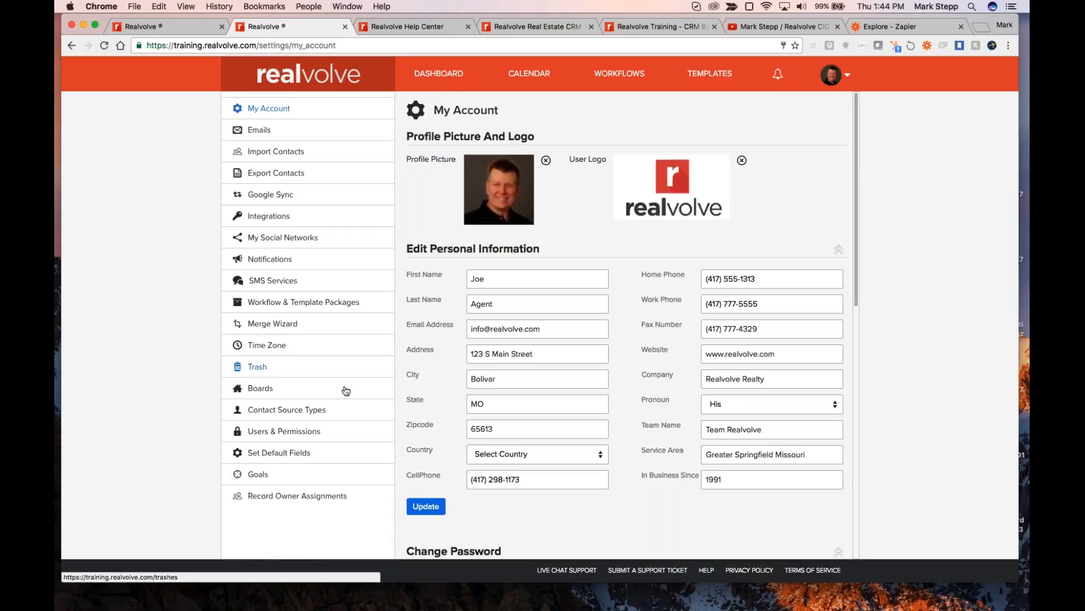
click(288, 437)
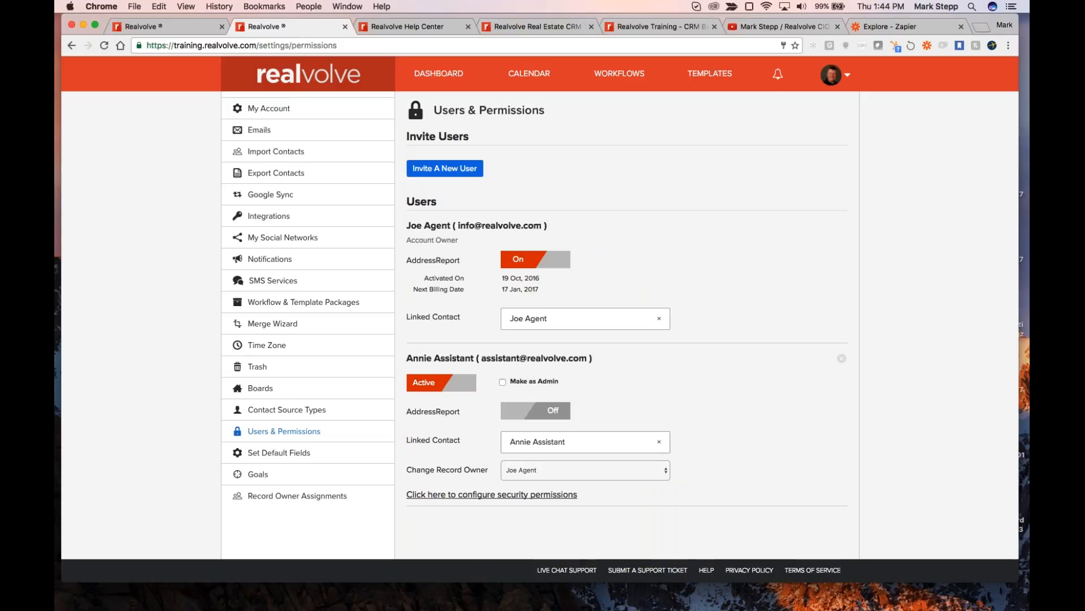
click(473, 495)
scroll(473, 499, down, 3)
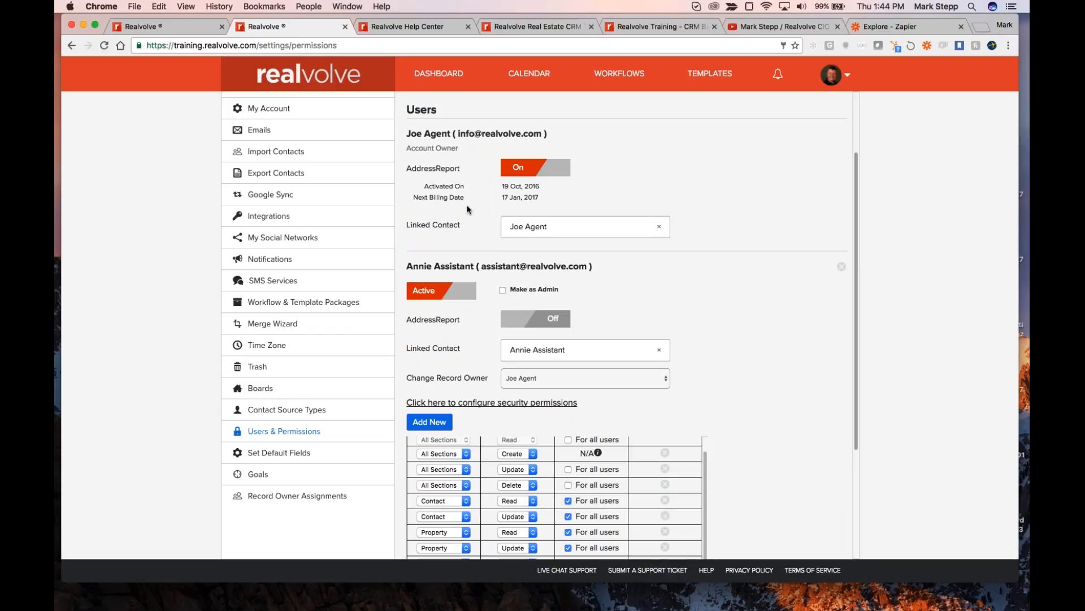
scroll(468, 210, down, 3)
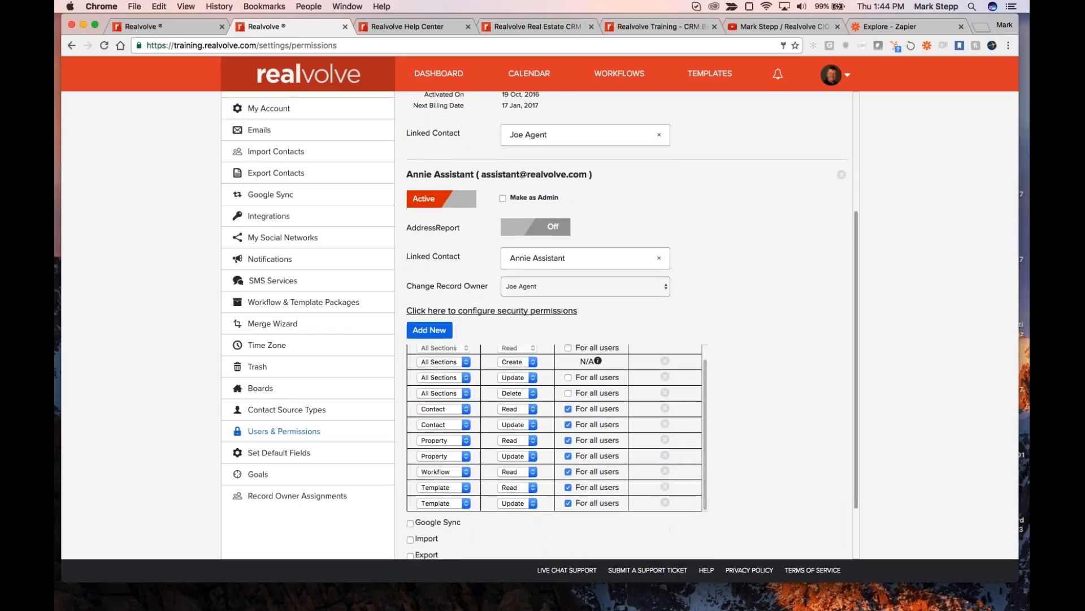
scroll(798, 440, down, 3)
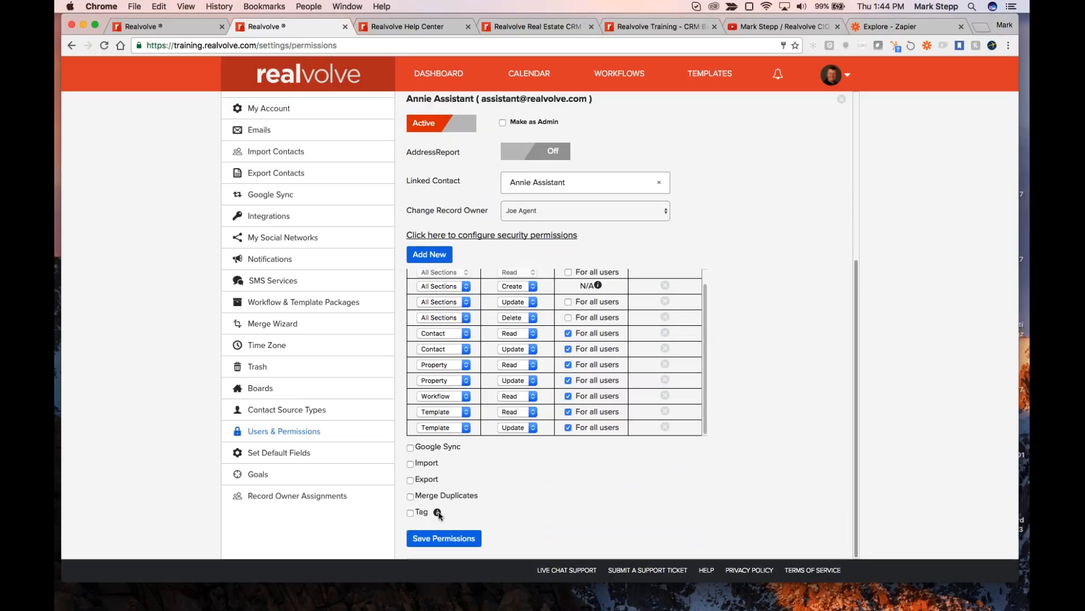
- Enable the Tag permission for the assistant user and clear it again without saving
click(410, 513)
mouse_move(439, 513)
click(411, 512)
mouse_move(423, 516)
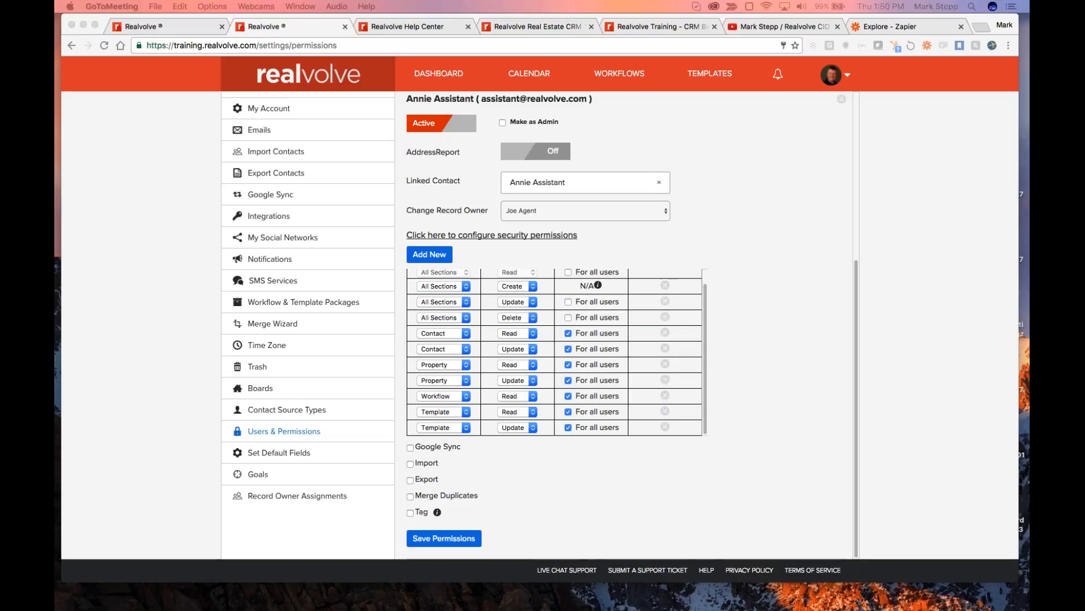
- Filter the message templates to those used with properties and open the 00-RealFacebook template
click(715, 81)
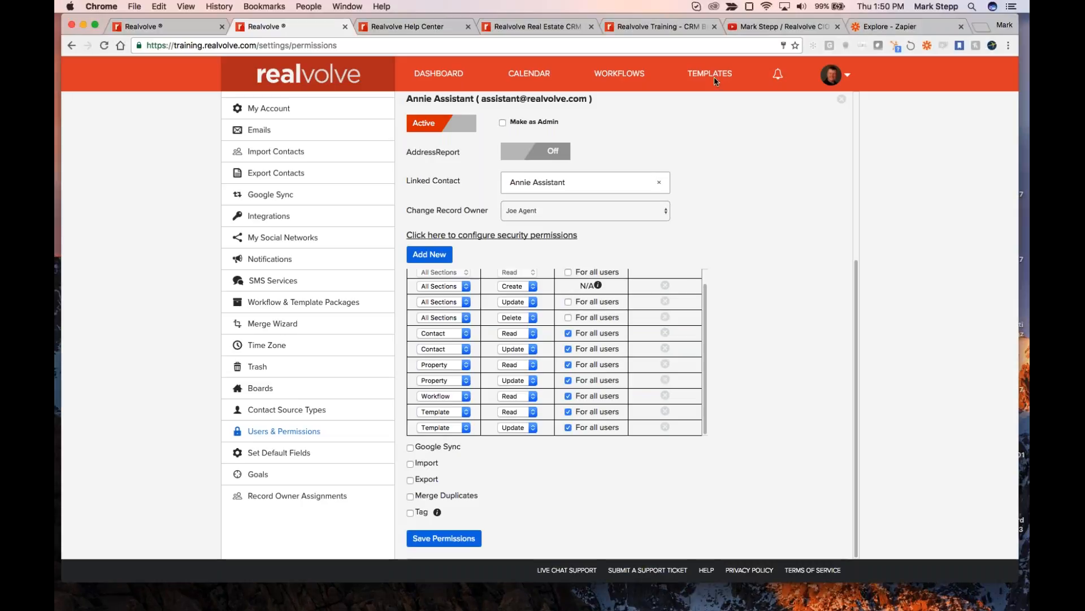
click(709, 78)
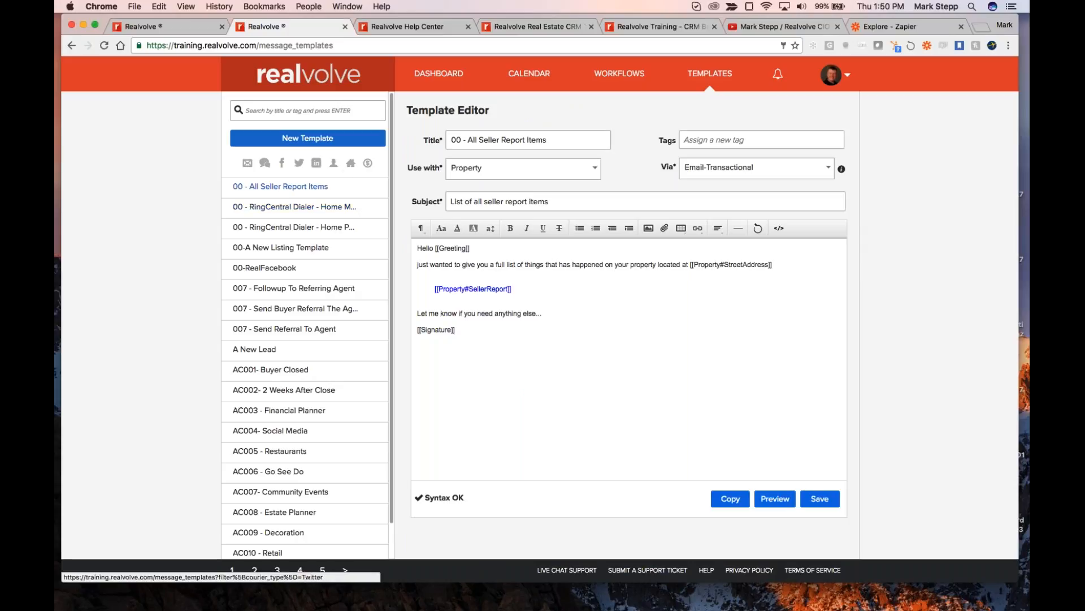
click(350, 163)
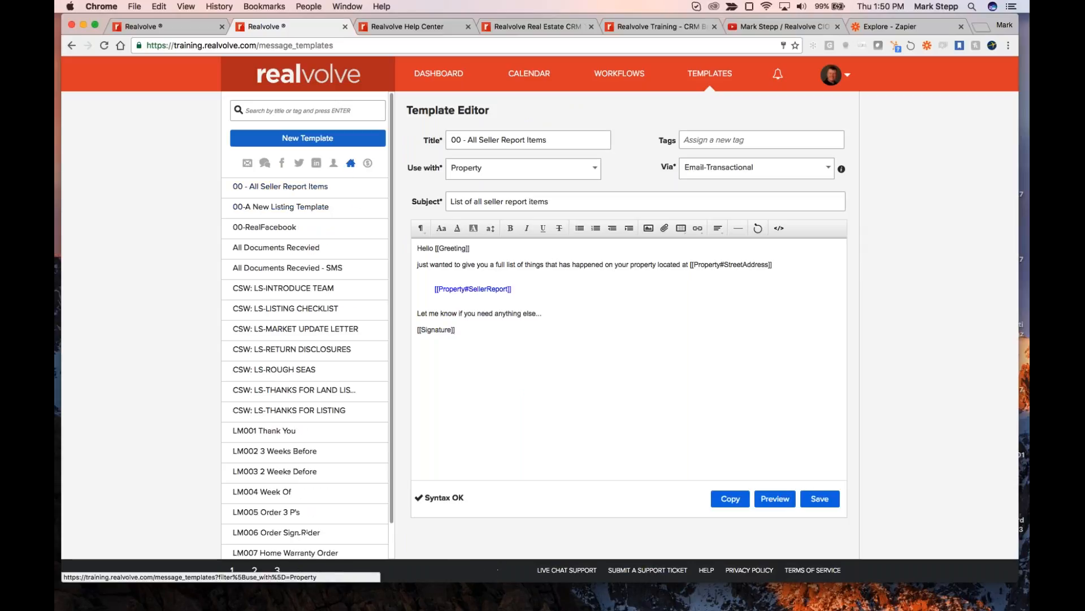
click(289, 227)
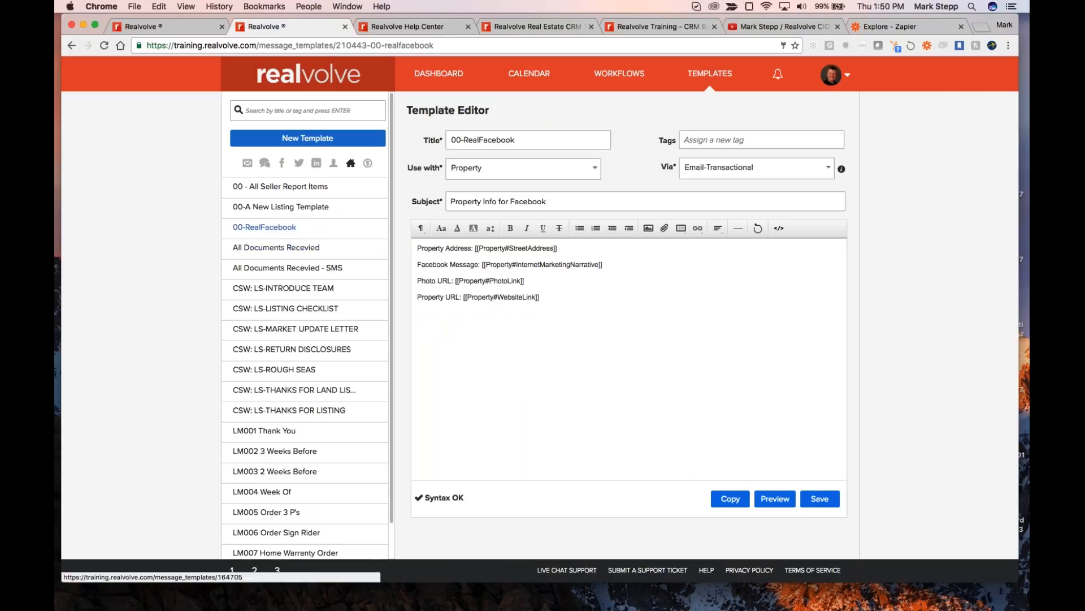
- Highlight the [[Property#StreetAddress]] and [[Property#InternetMarketingNarrative]] merge fields in the template body in turn
click(482, 324)
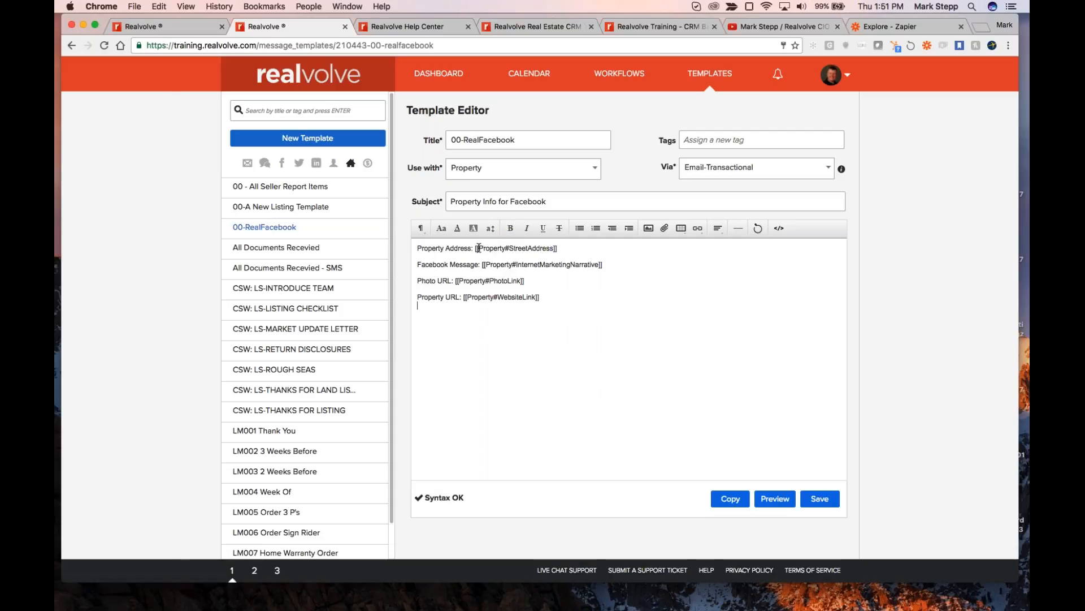
drag(476, 249, 567, 248)
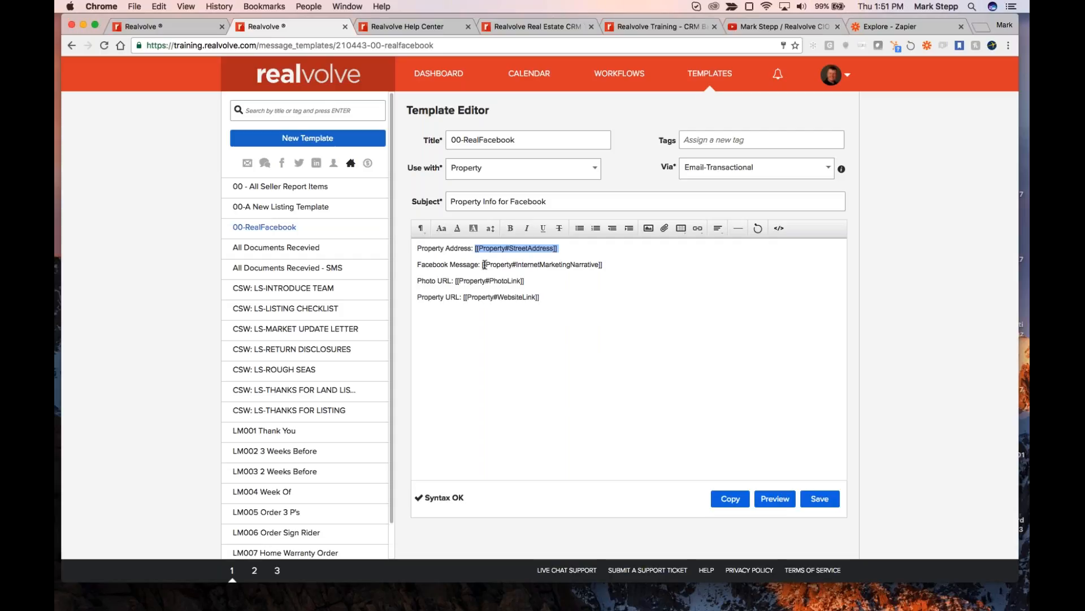
drag(484, 264, 621, 264)
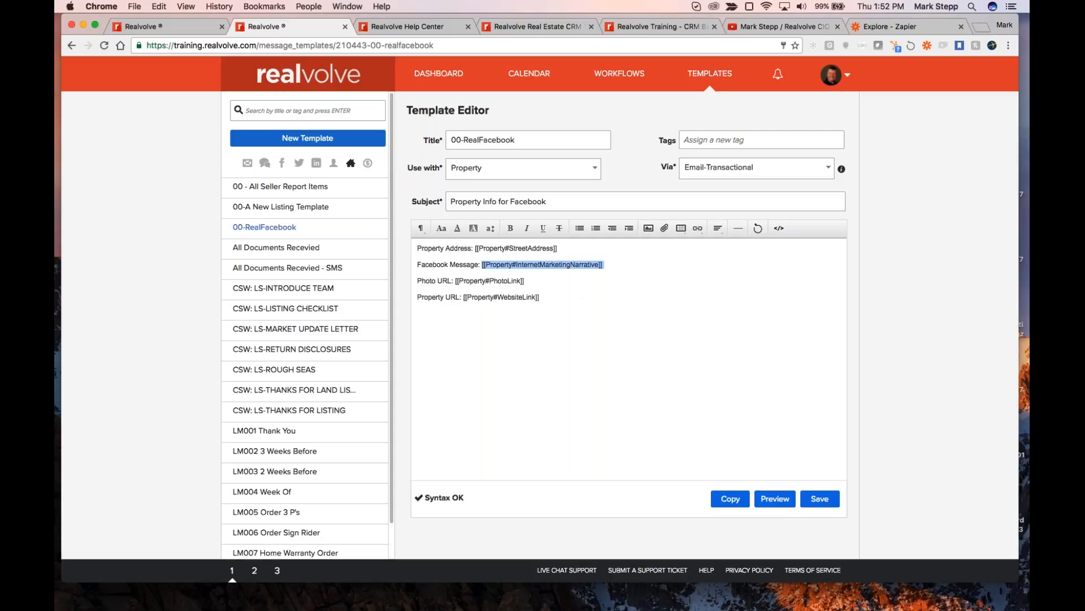
mouse_move(106, 608)
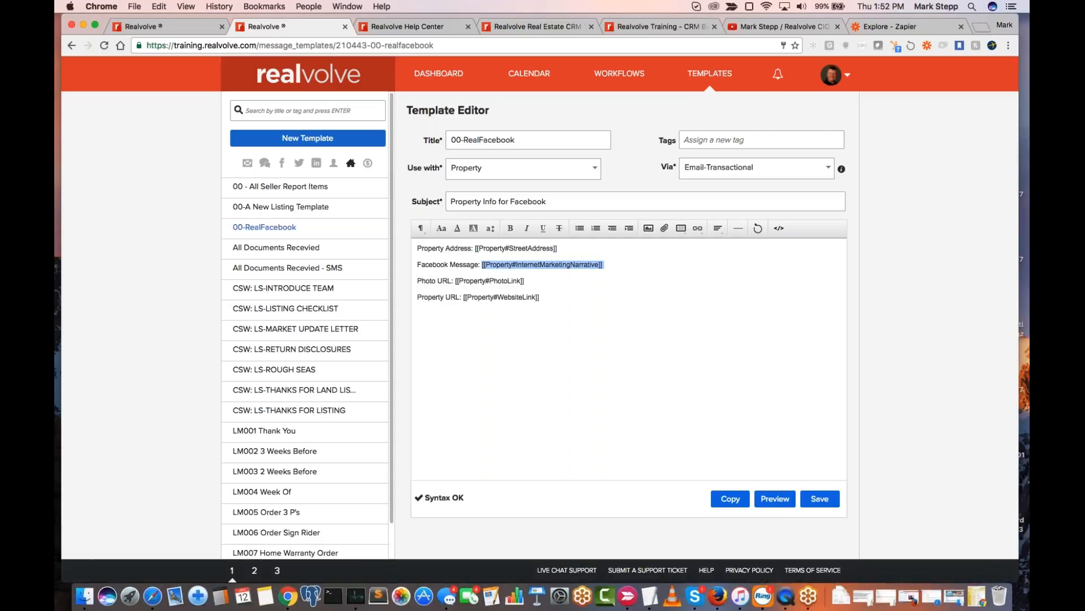